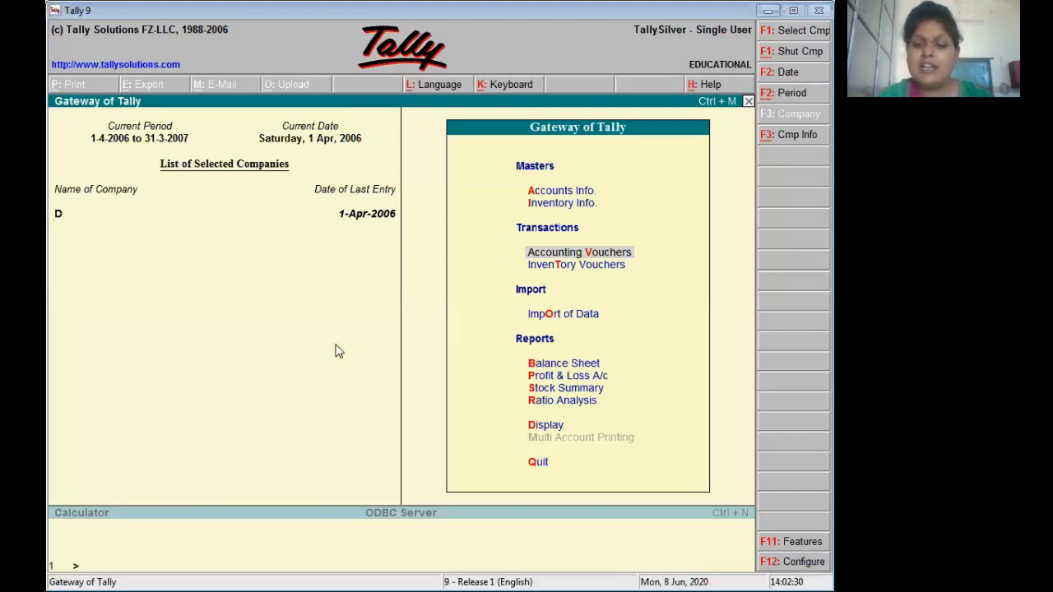
- Pick company D through the company information options and remove it from the list of selected companies
key(alt+F3)
key(Down)
key(Down)
key(Down)
key(Return)
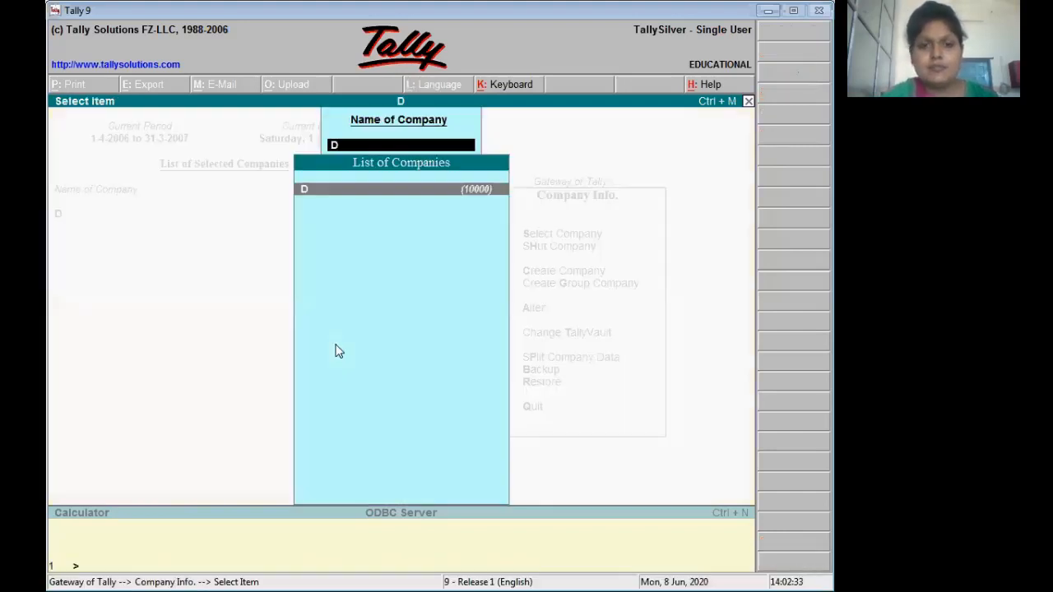
key(Return)
key(Escape)
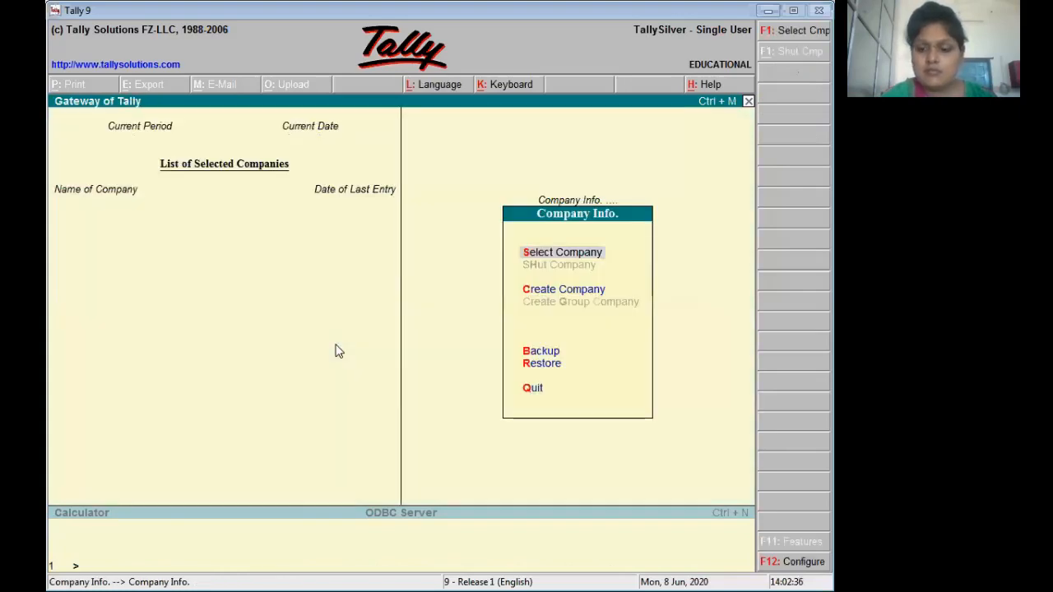
- Create a company named F with India statutory compliance and the default settings, and return to the Gateway of Tally
key(Down)
key(Return)
text(F)
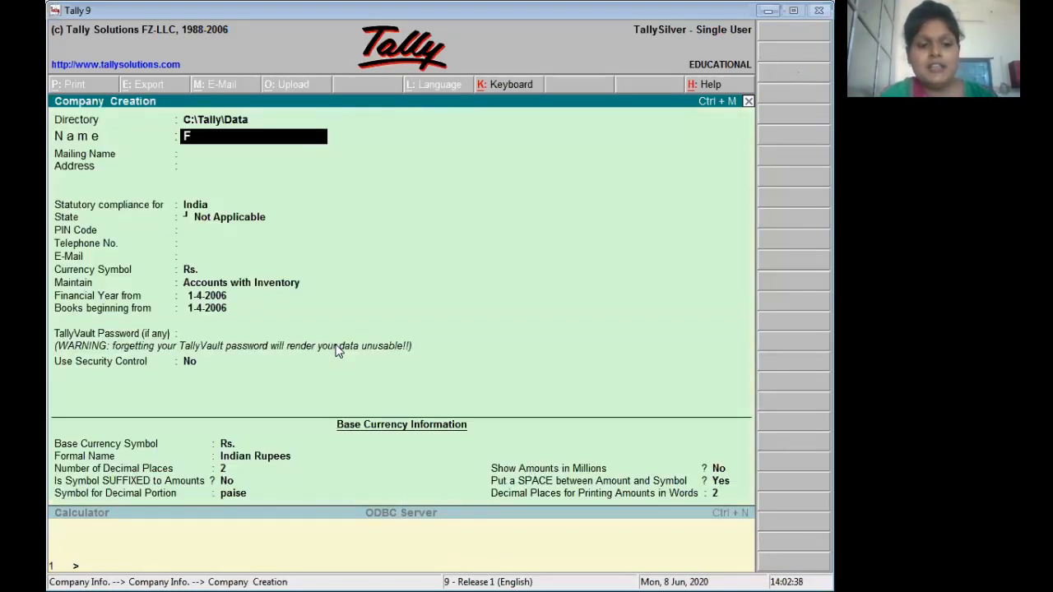
key(Return)
key(Return)
key(Return)
key(Return)
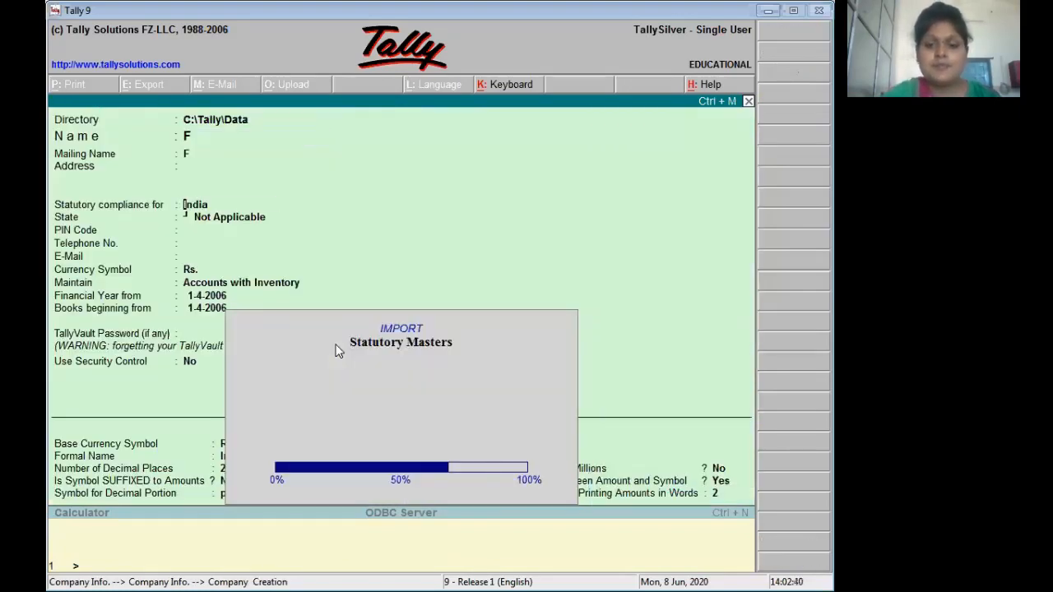
key(Escape)
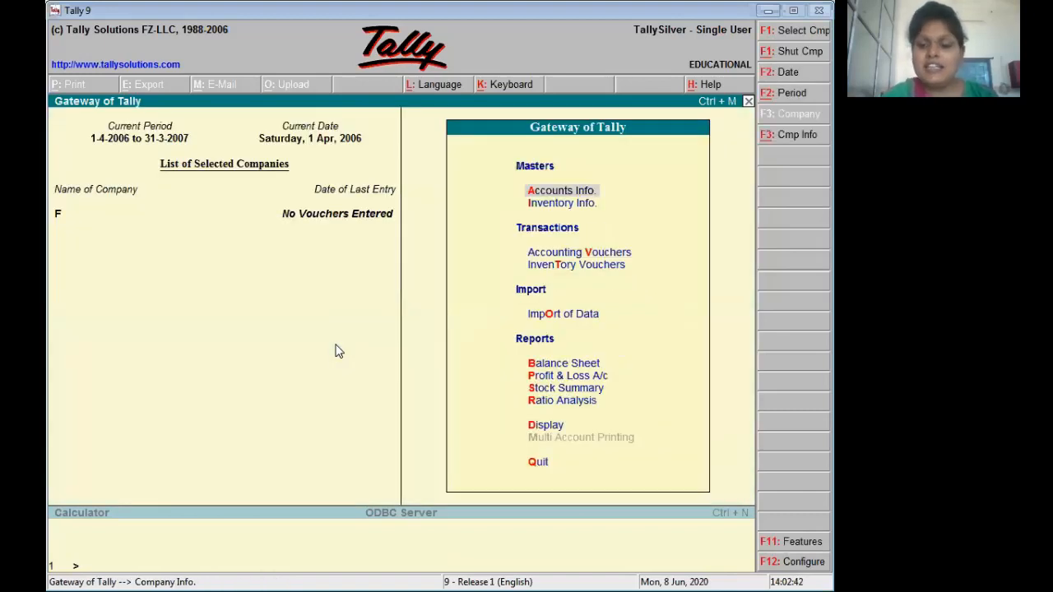
- Start a journal voucher for the first transaction on the PowerPoint PART-4 slide and debit Cash with 1,00,000
key(Down)
key(Down)
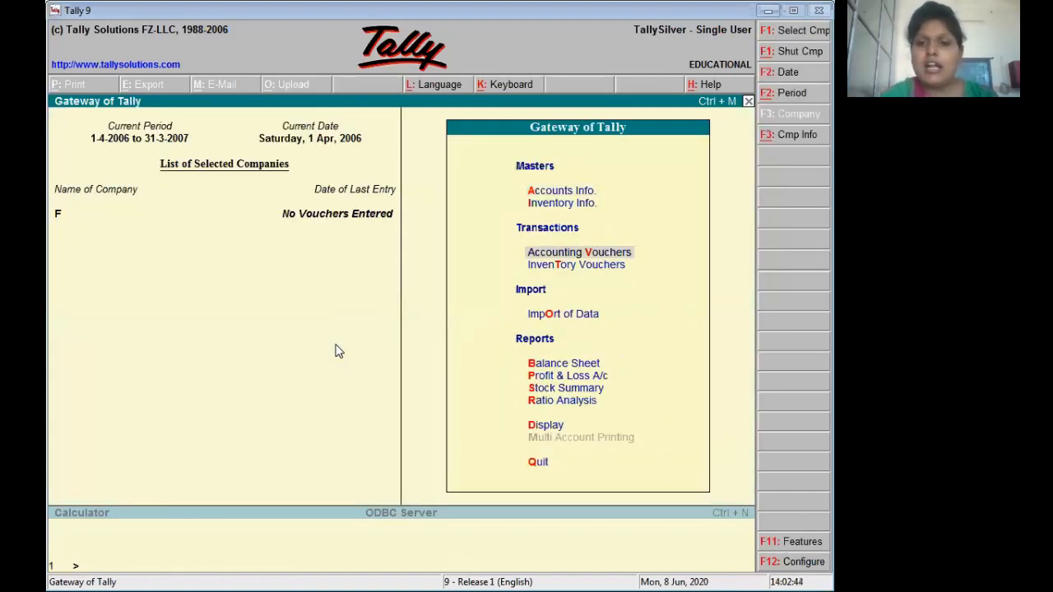
key(Return)
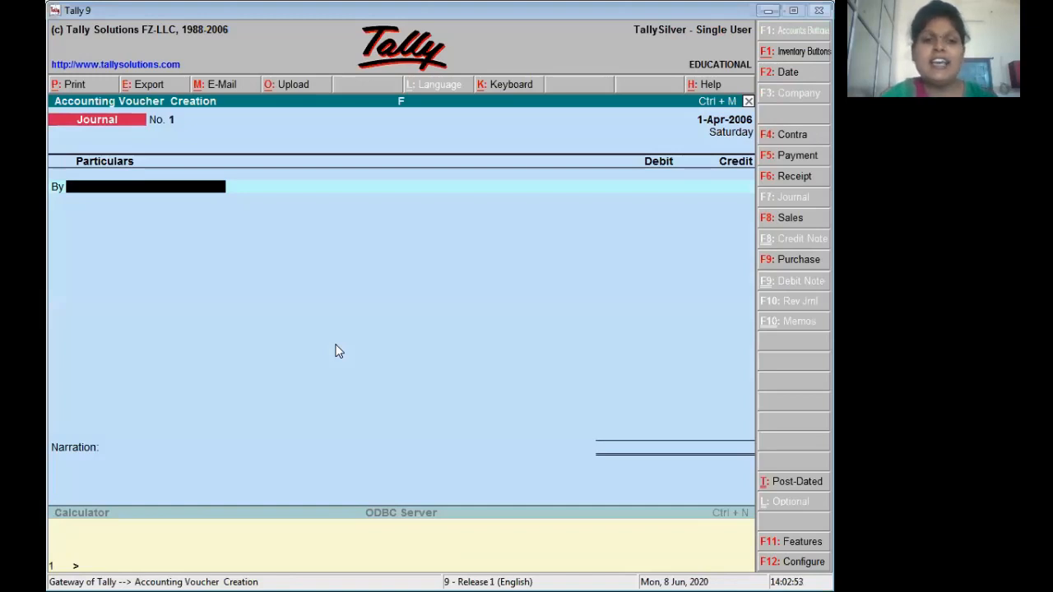
key(alt+Tab)
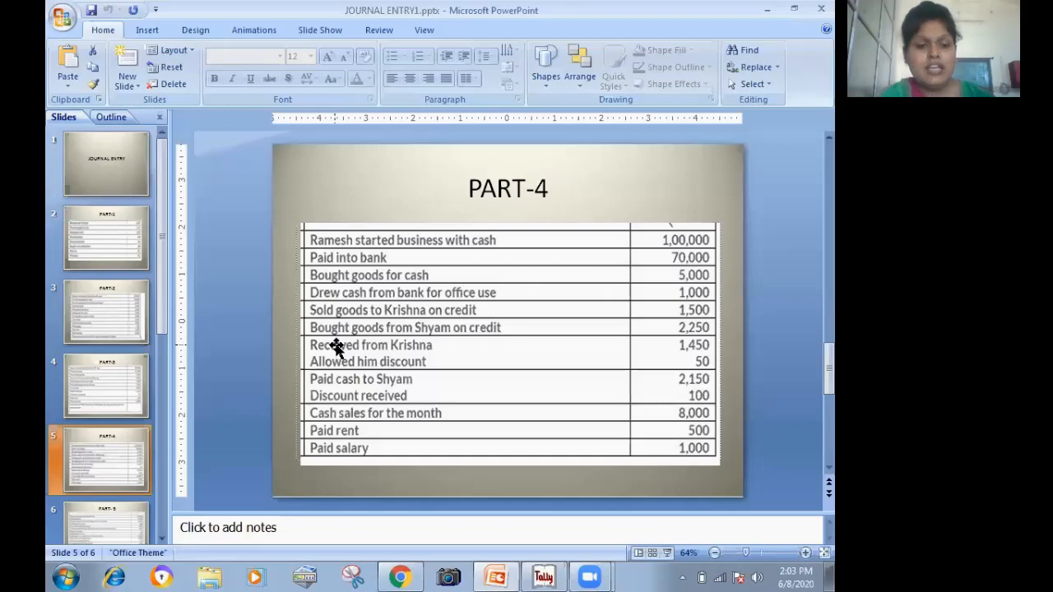
key(alt+Tab)
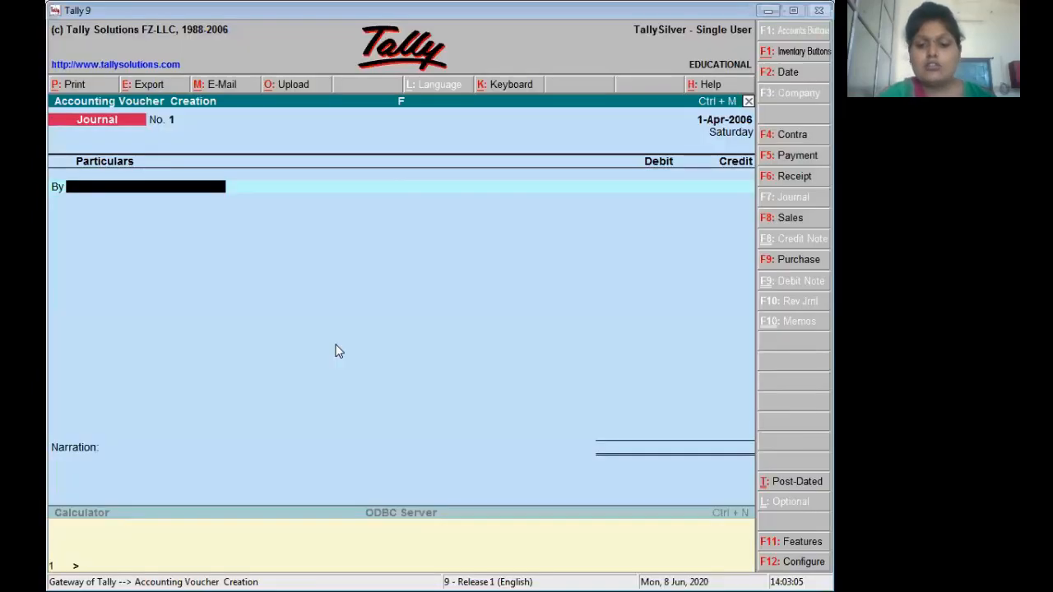
text(C)
key(Return)
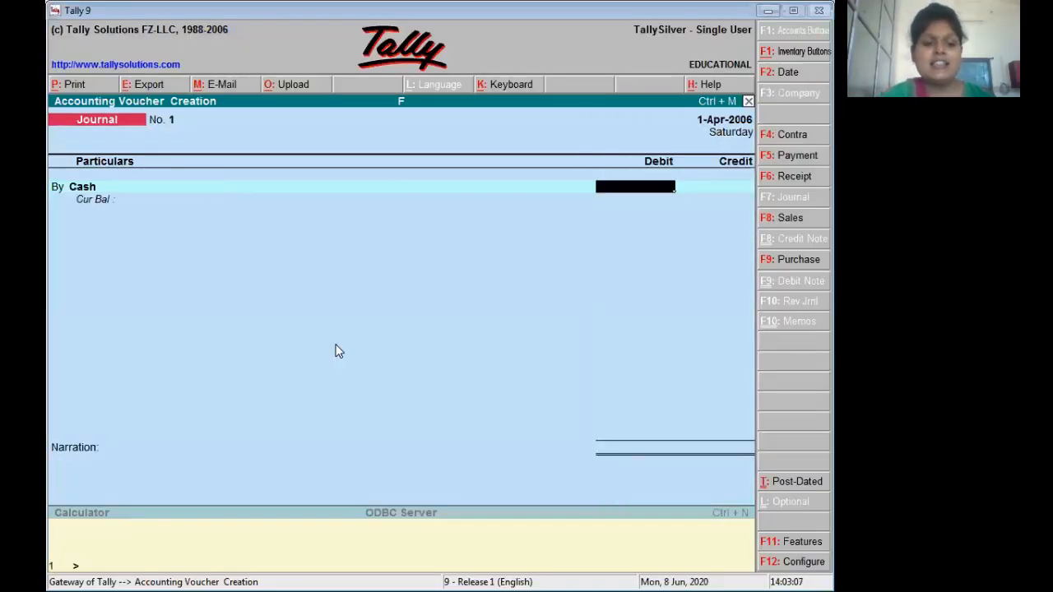
text(1000)
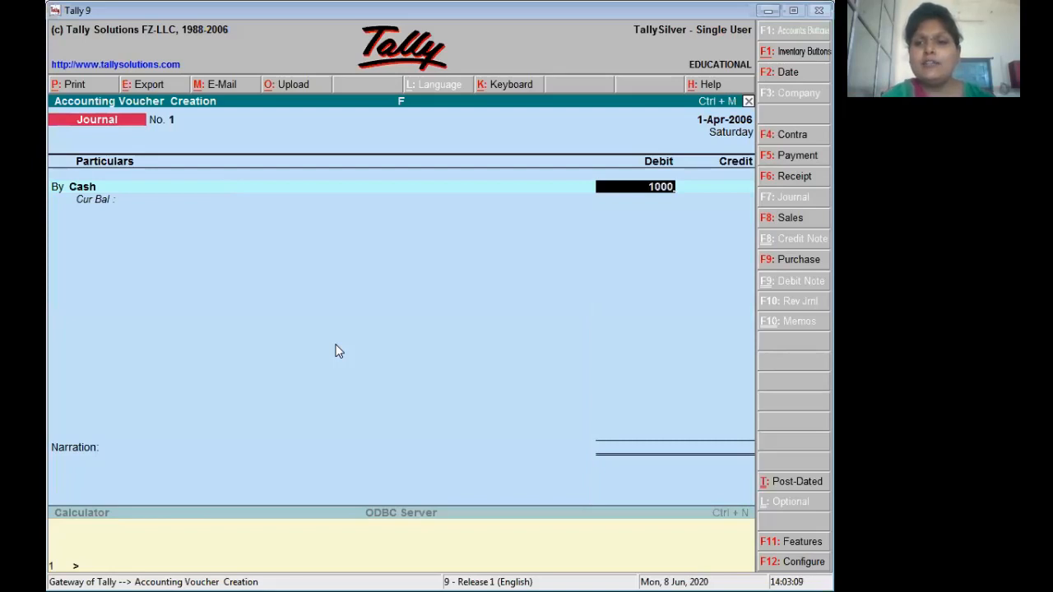
text(00)
key(Return)
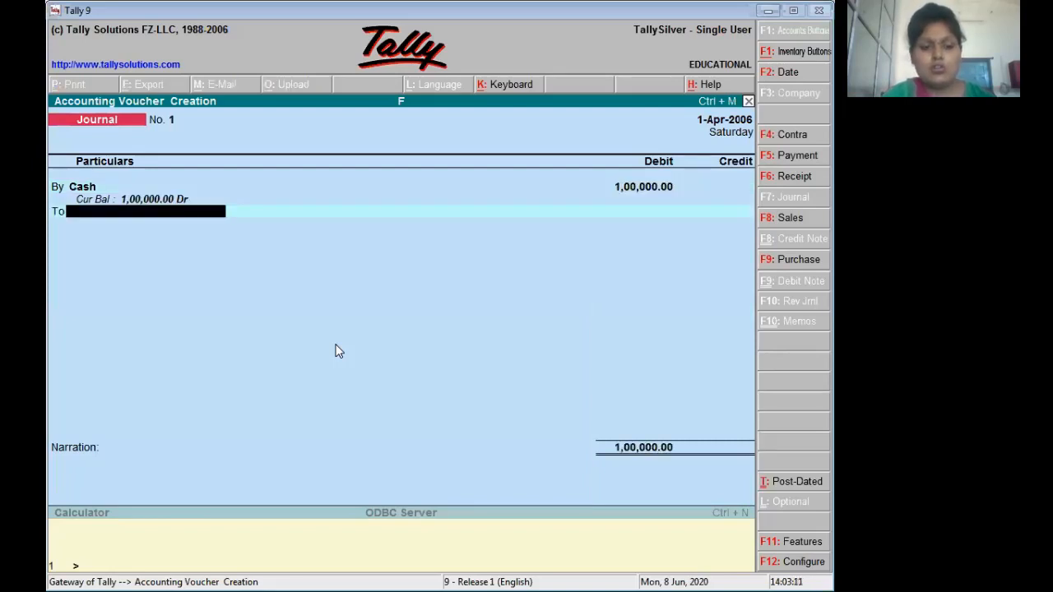
- Credit 1,00,000 to a new ledger in the business owner's name under Capital Account, and save the journal voucher without narration
key(alt+c)
text(R)
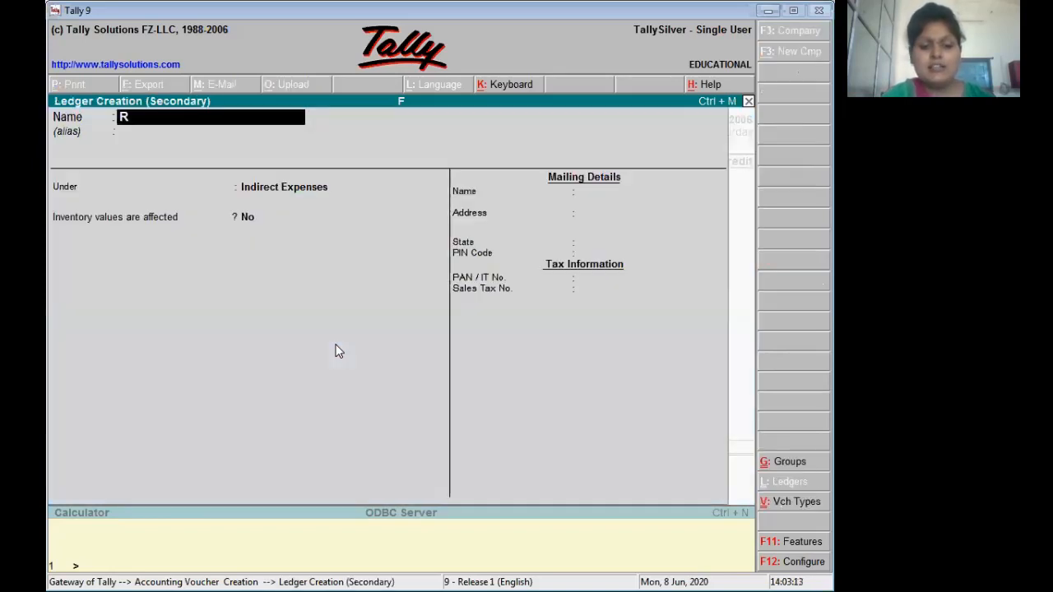
text(amesh)
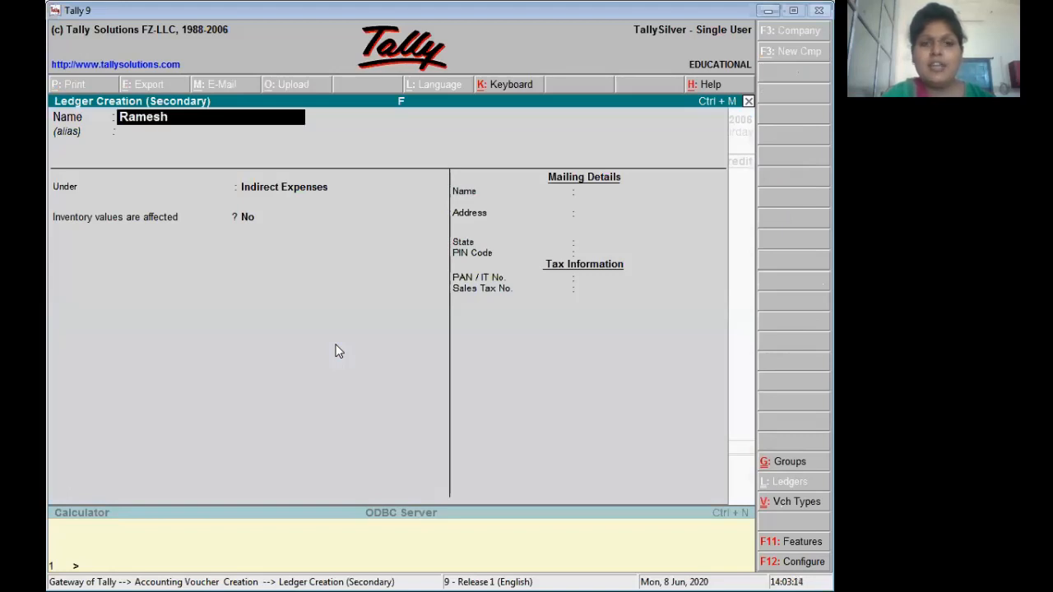
key(Return)
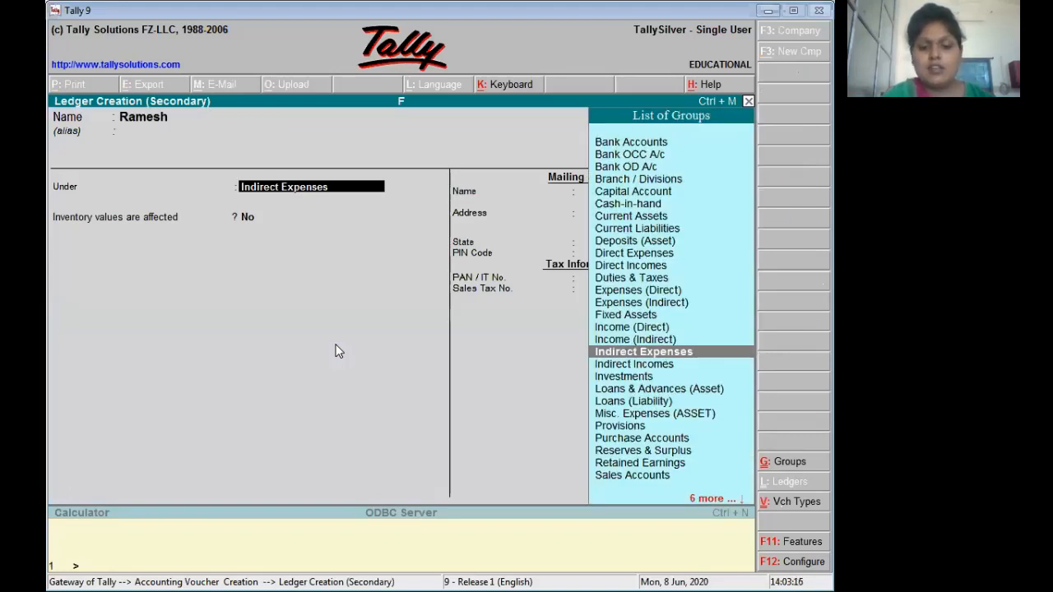
text(c)
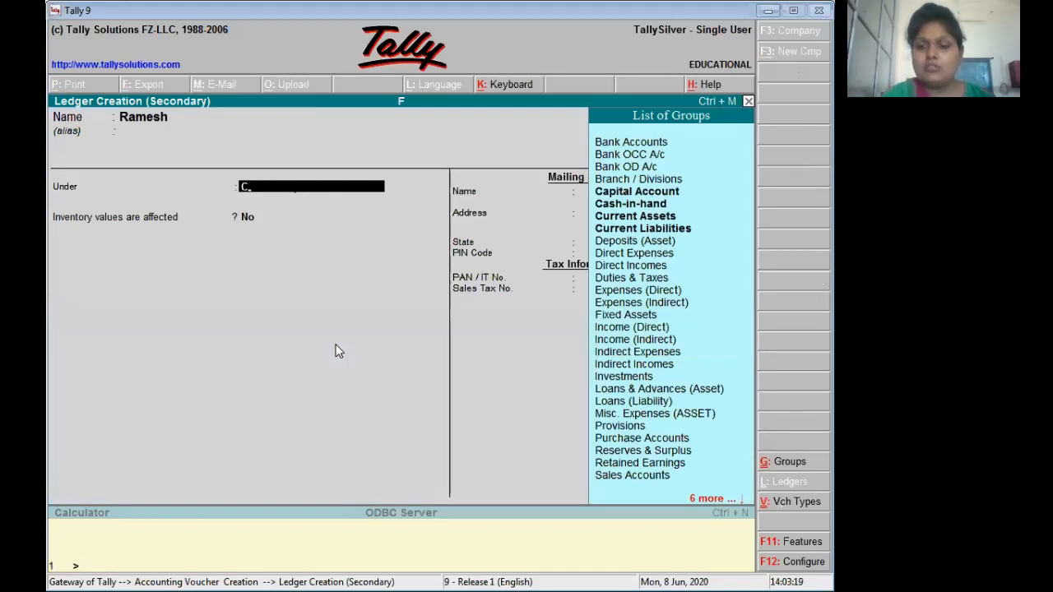
key(Return)
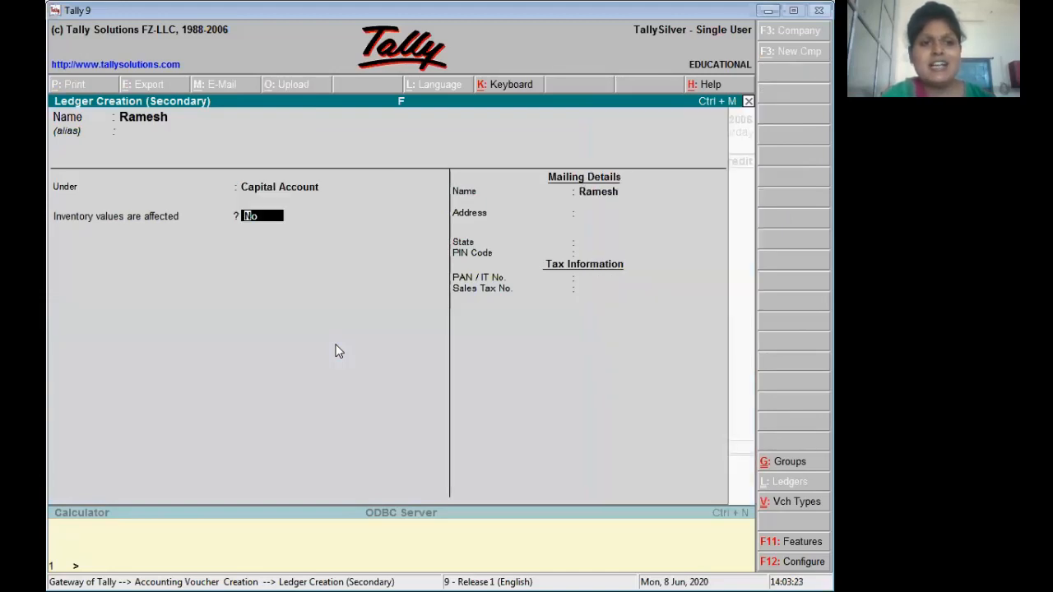
key(Return)
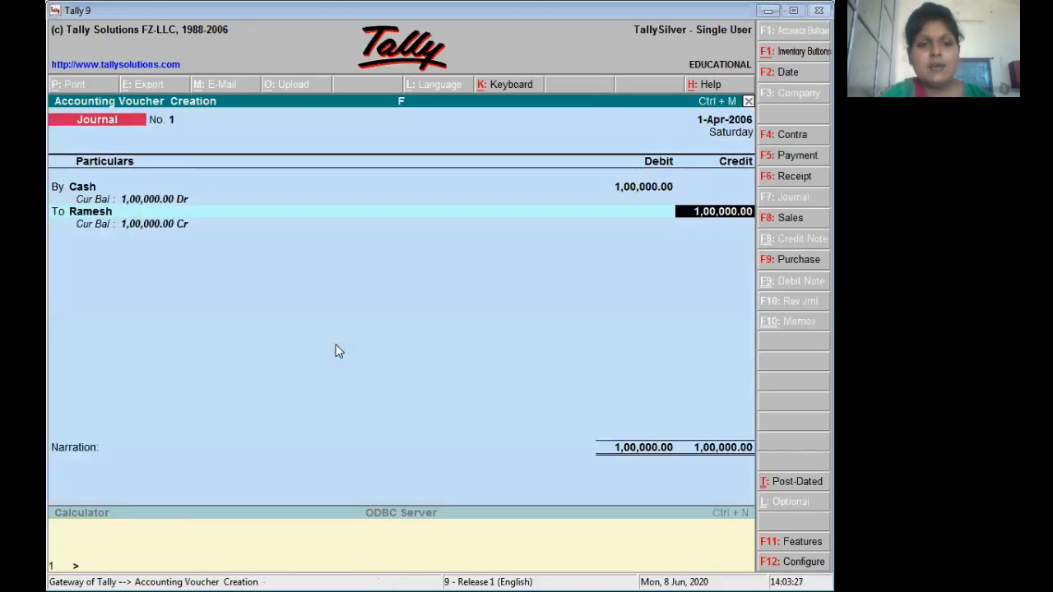
key(Return)
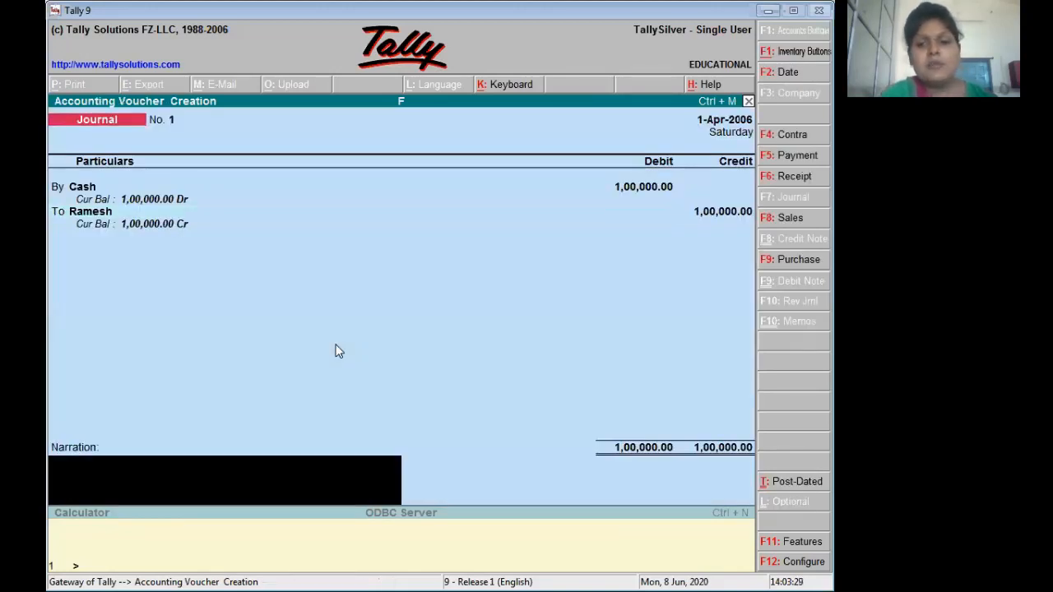
key(ctrl+a)
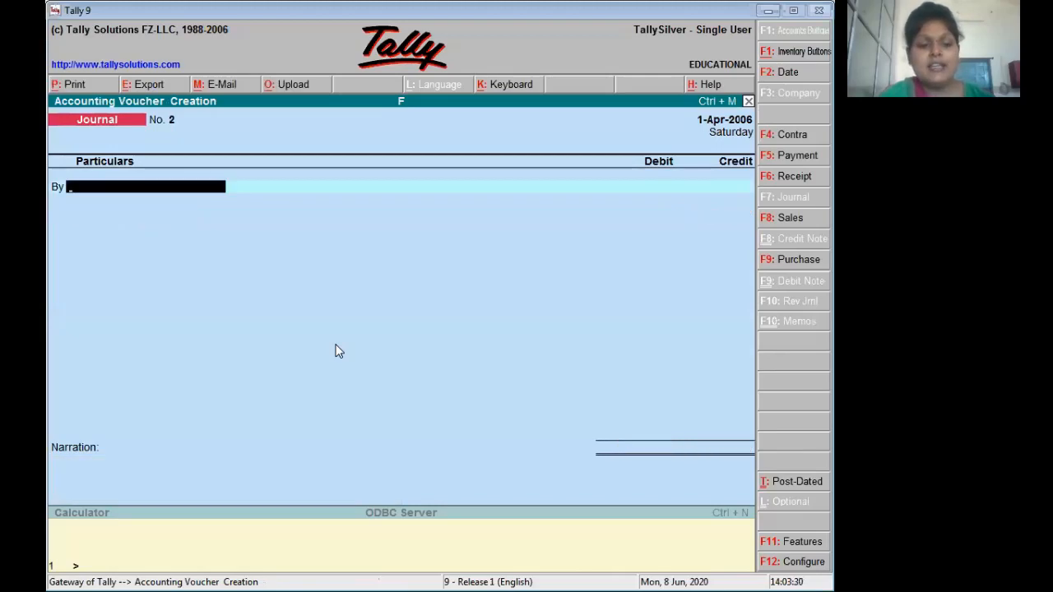
- Check the second transaction on the PART-4 slide and create a Bank ledger under Bank Accounts as voucher 2's debit account
key(alt+Tab)
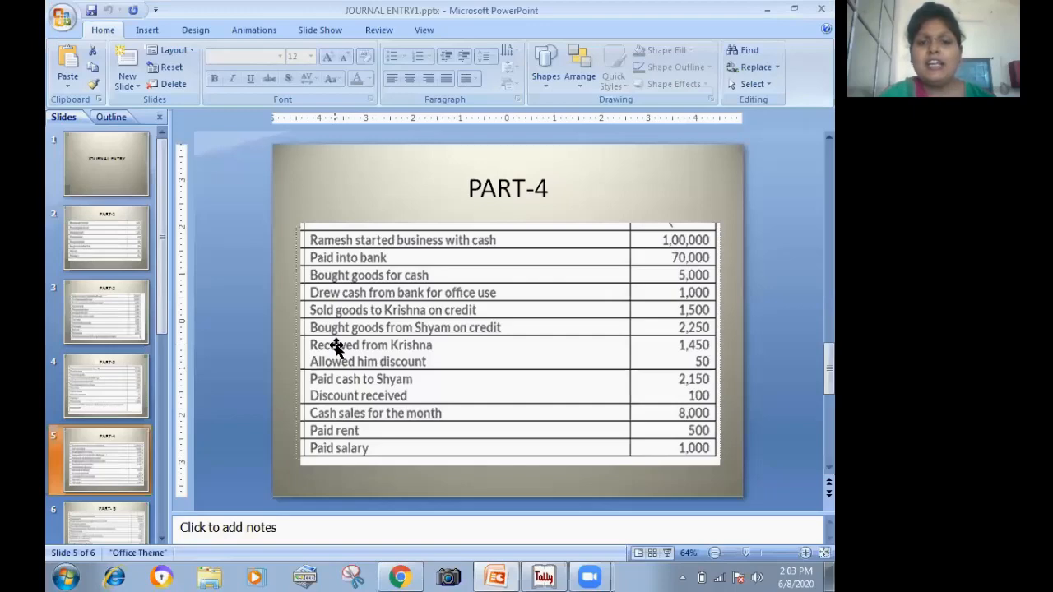
key(alt+Tab)
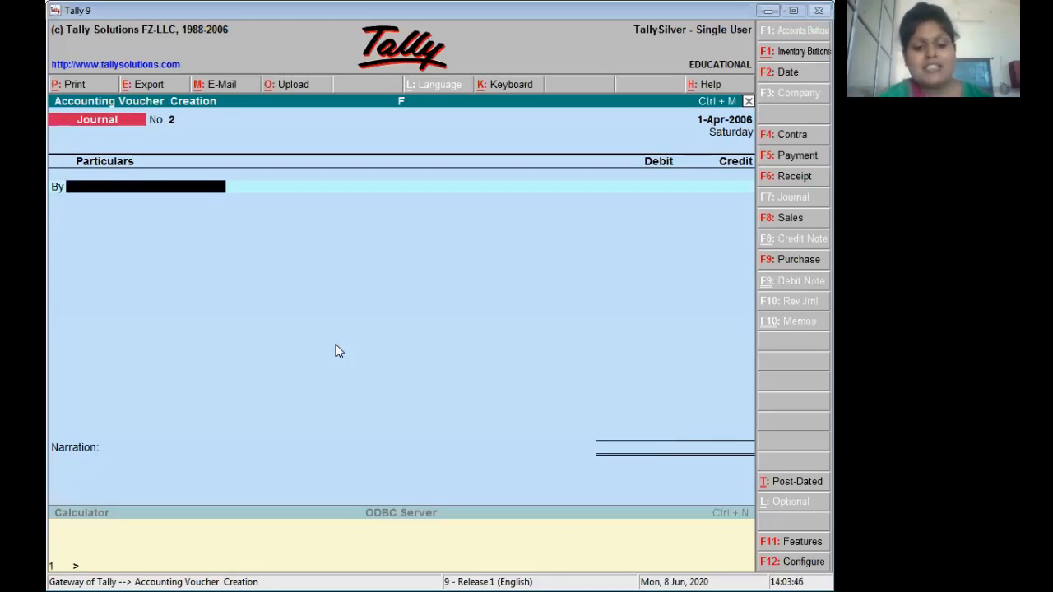
key(alt+c)
text(S)
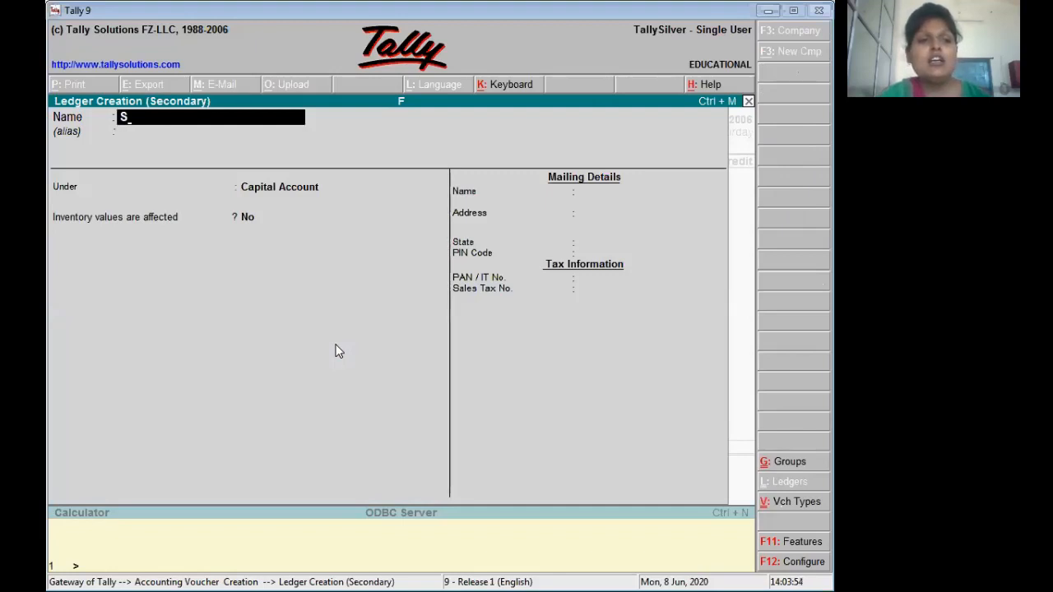
key(BackSpace)
text(Bank)
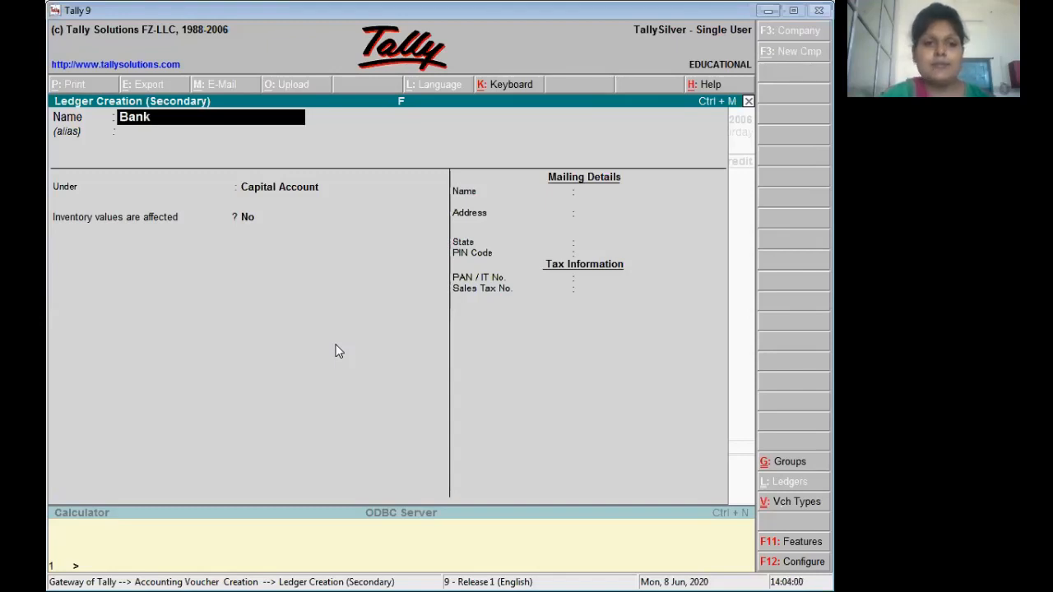
key(Return)
key(Return)
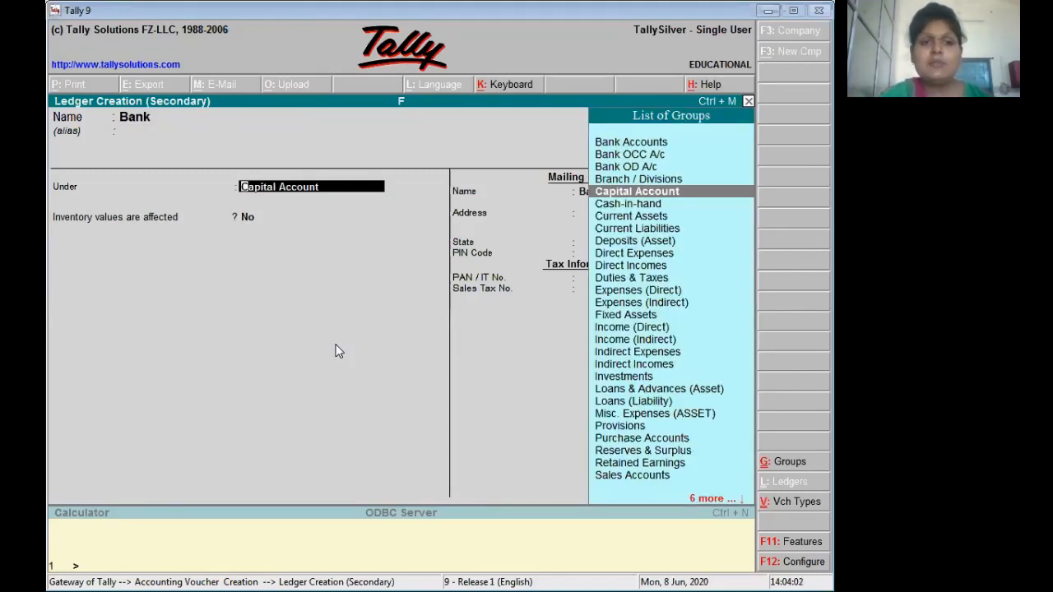
text(B)
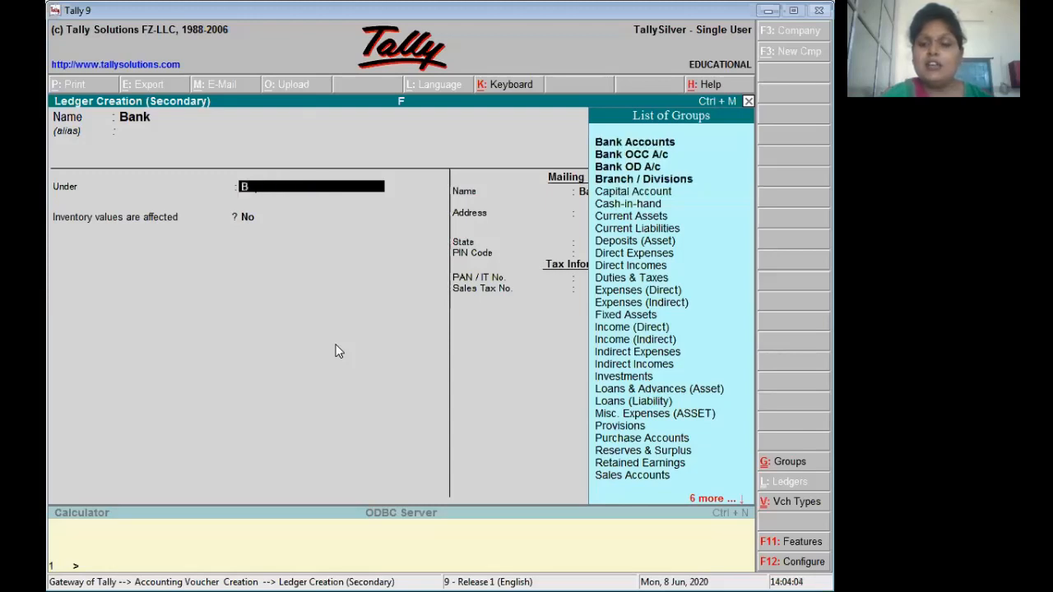
key(Return)
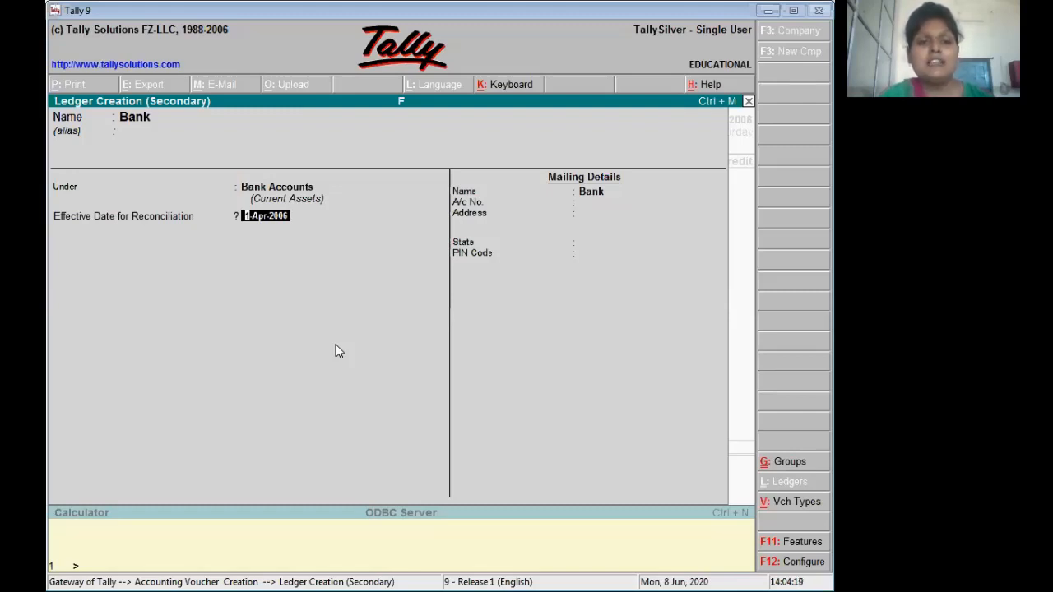
key(ctrl+a)
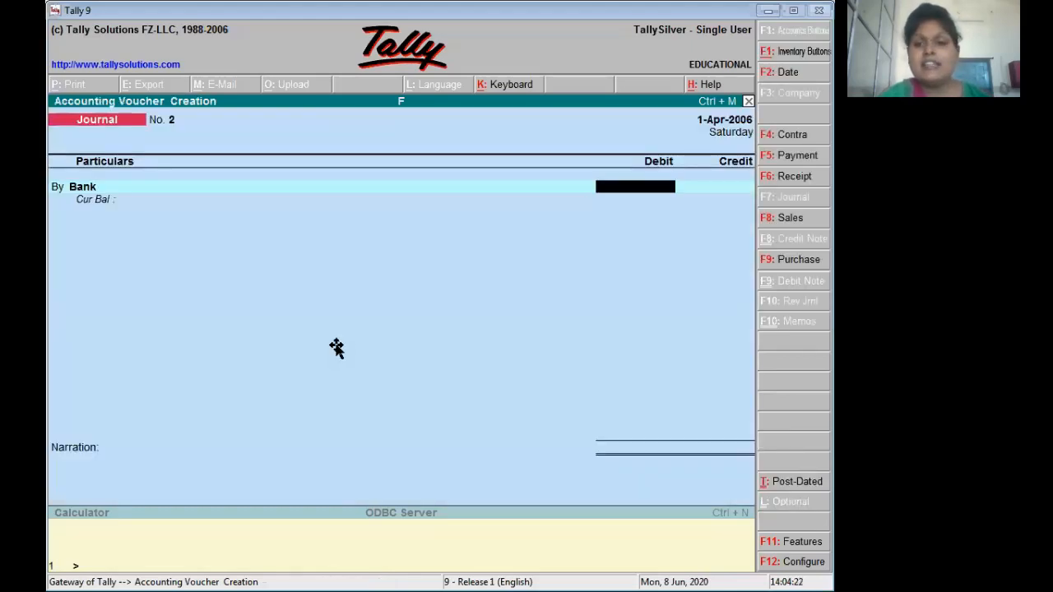
- Debit Bank with 70,000, credit Cash with the same amount, and save the journal voucher without narration
key(alt+Tab)
key(alt+Tab)
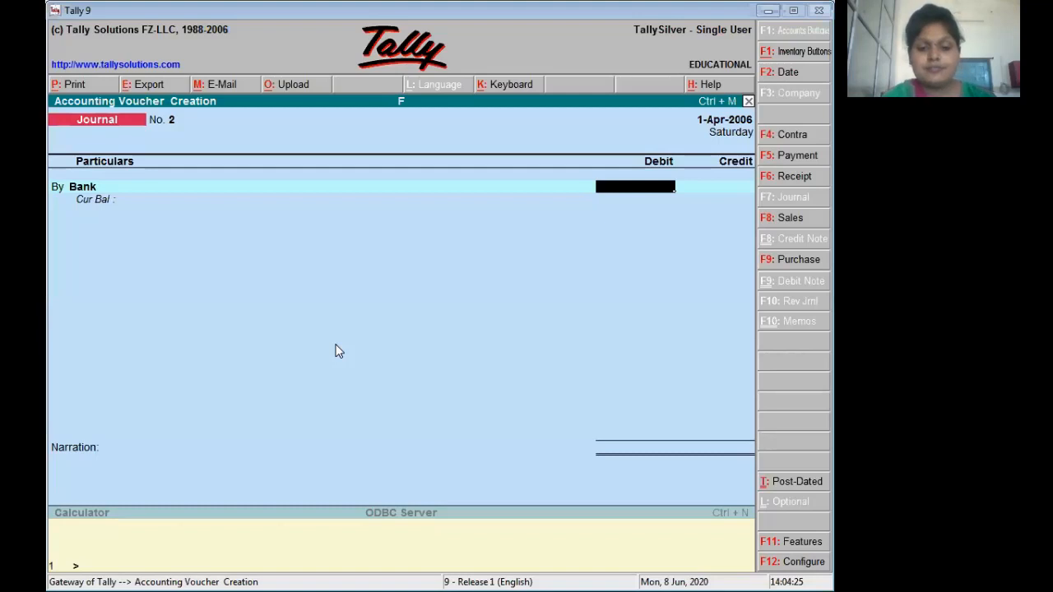
text(70000)
key(Return)
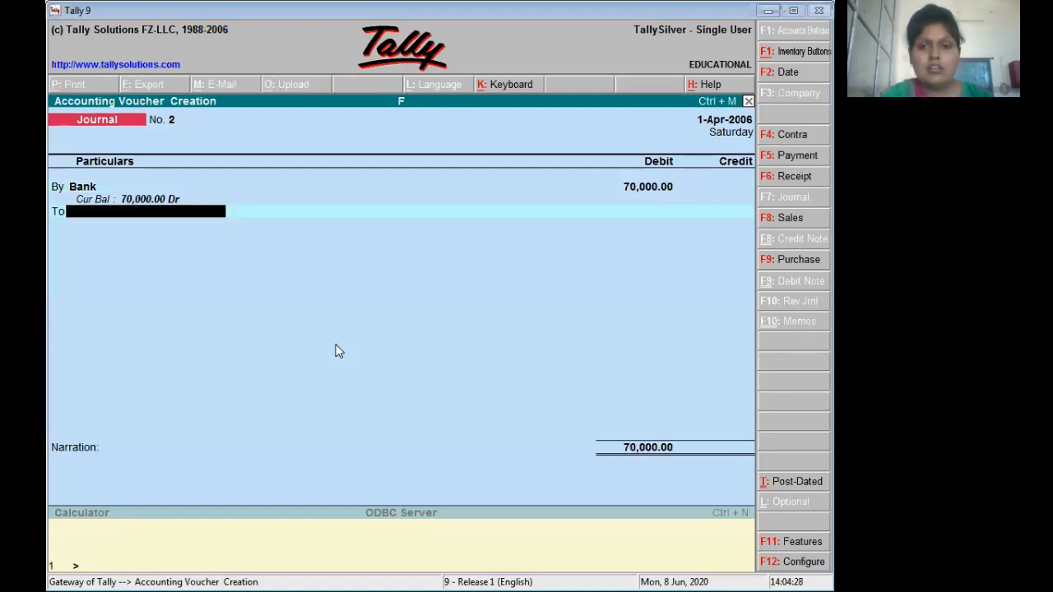
text(C)
key(Return)
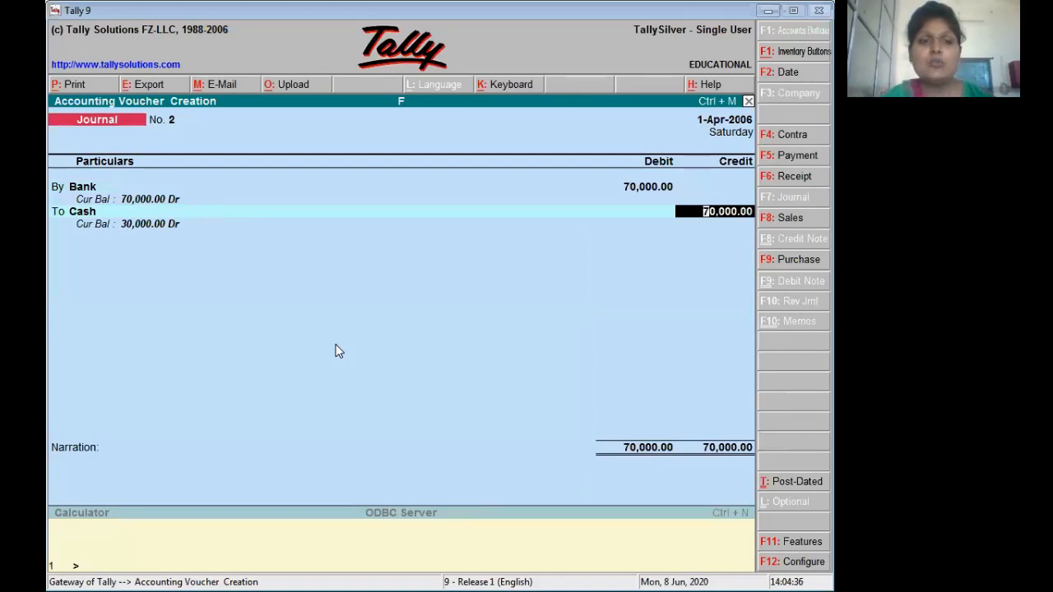
key(Return)
key(Return)
key(Return)
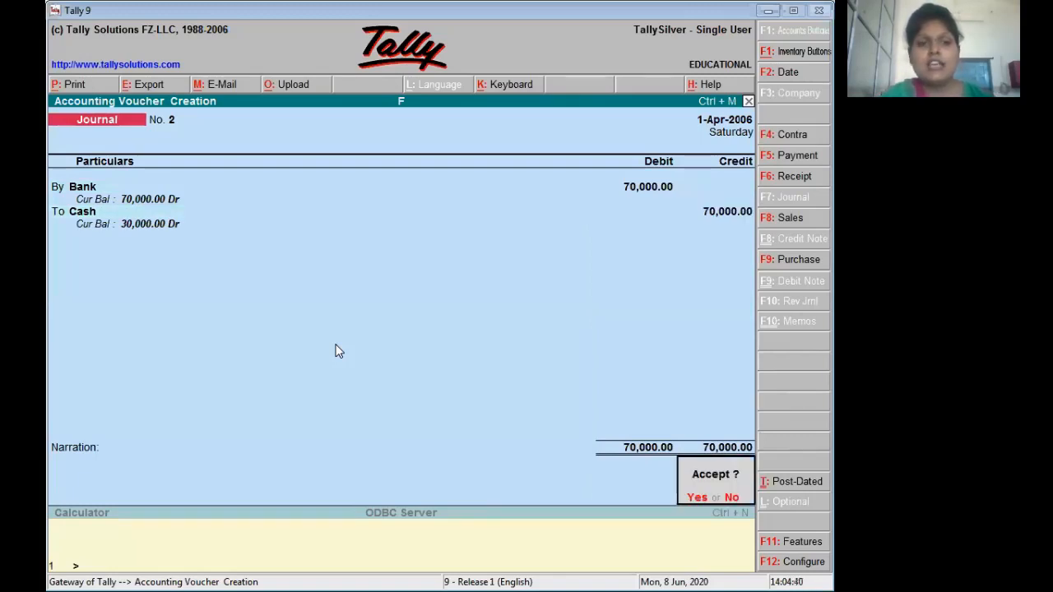
key(Return)
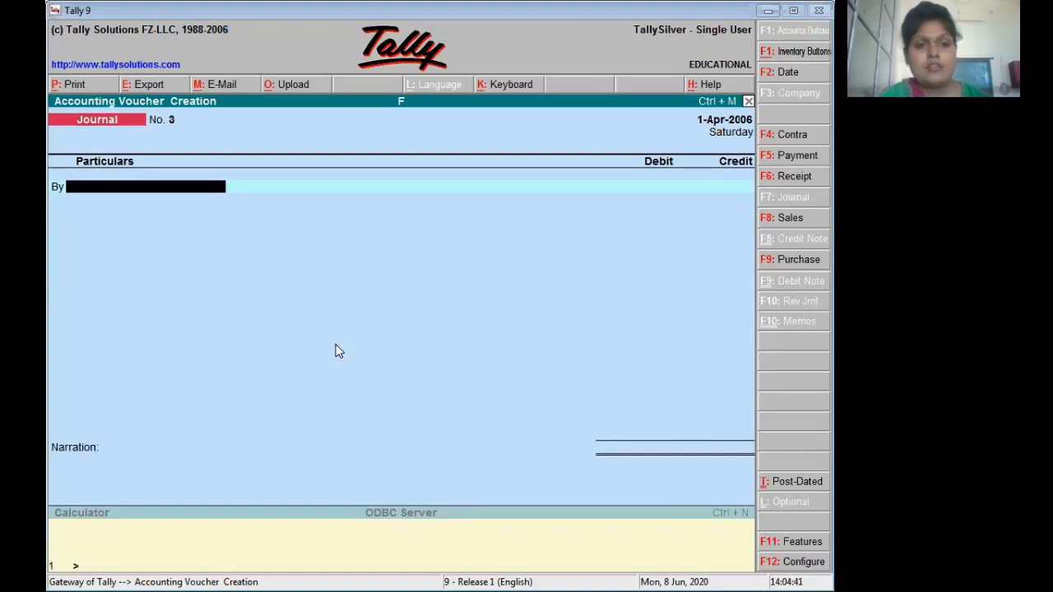
- Check the third transaction on the PowerPoint PART-4 slide and create a Prc ledger under Purchase Accounts as voucher 3's debit account
key(alt+Tab)
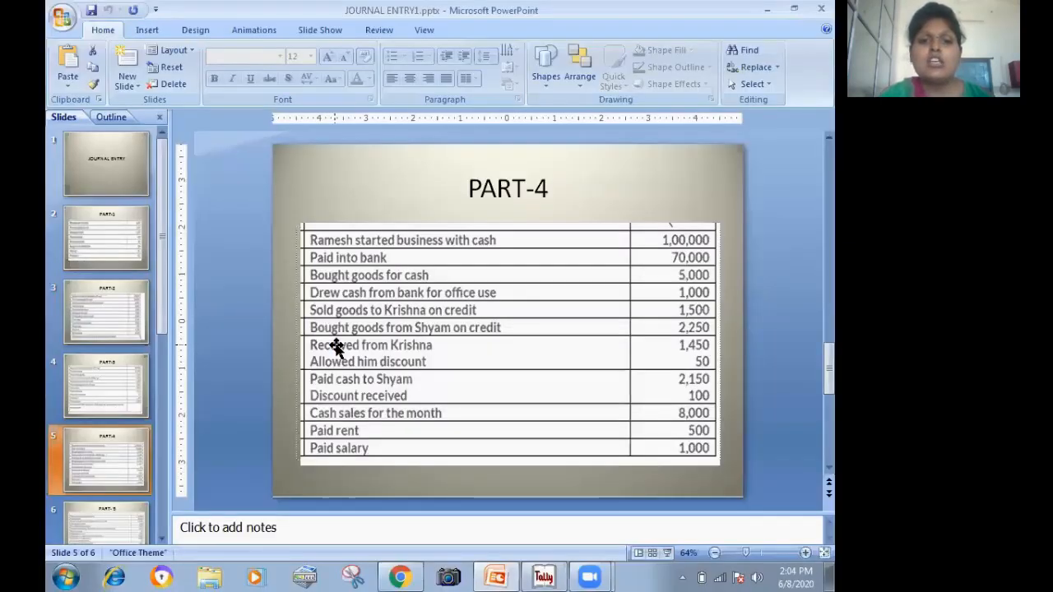
key(alt+Tab)
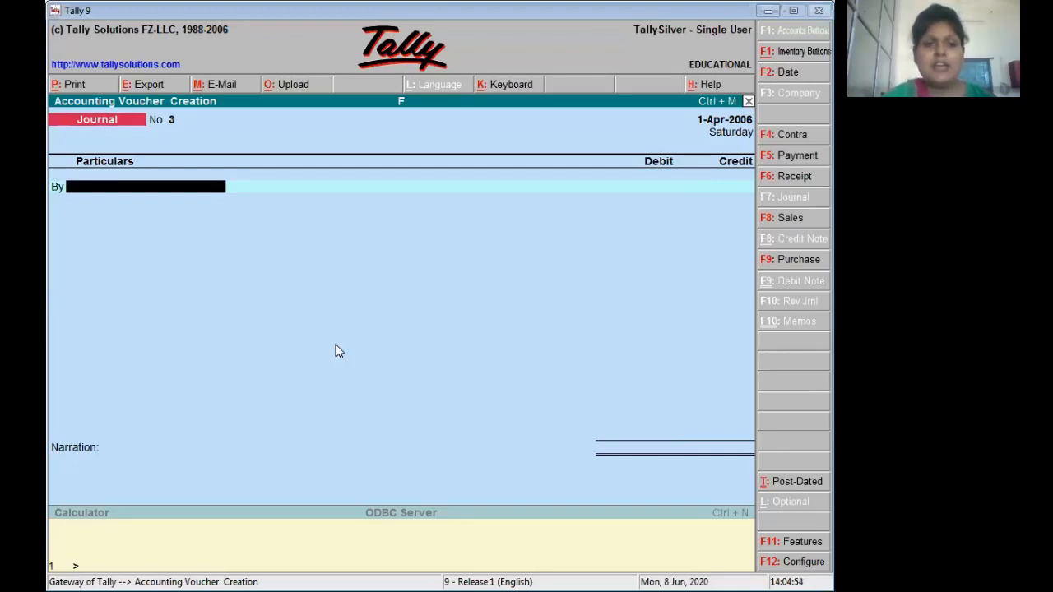
key(alt+c)
text(Prc)
key(Return)
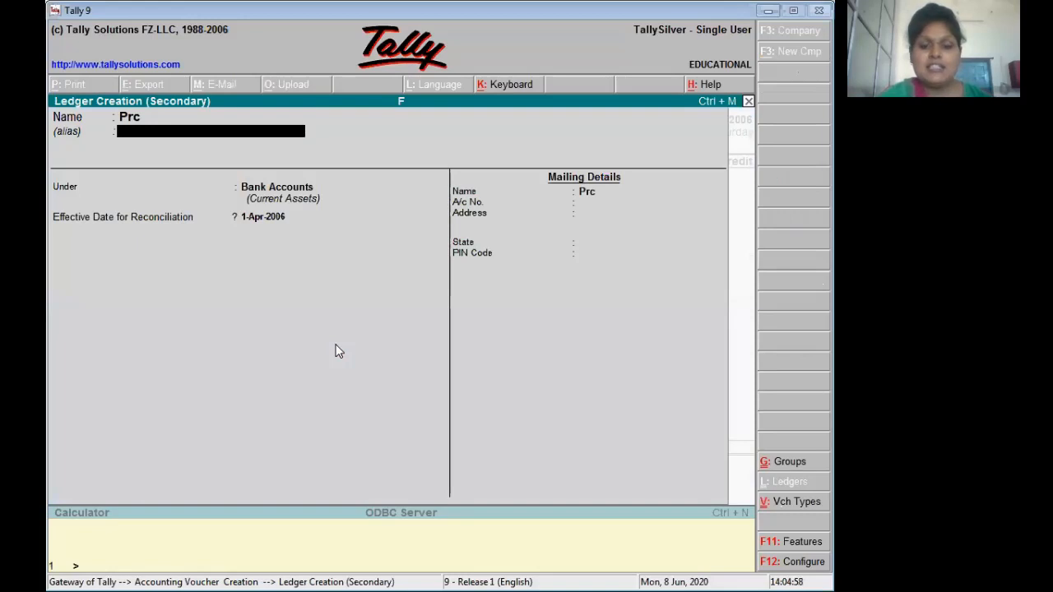
key(Return)
text(P)
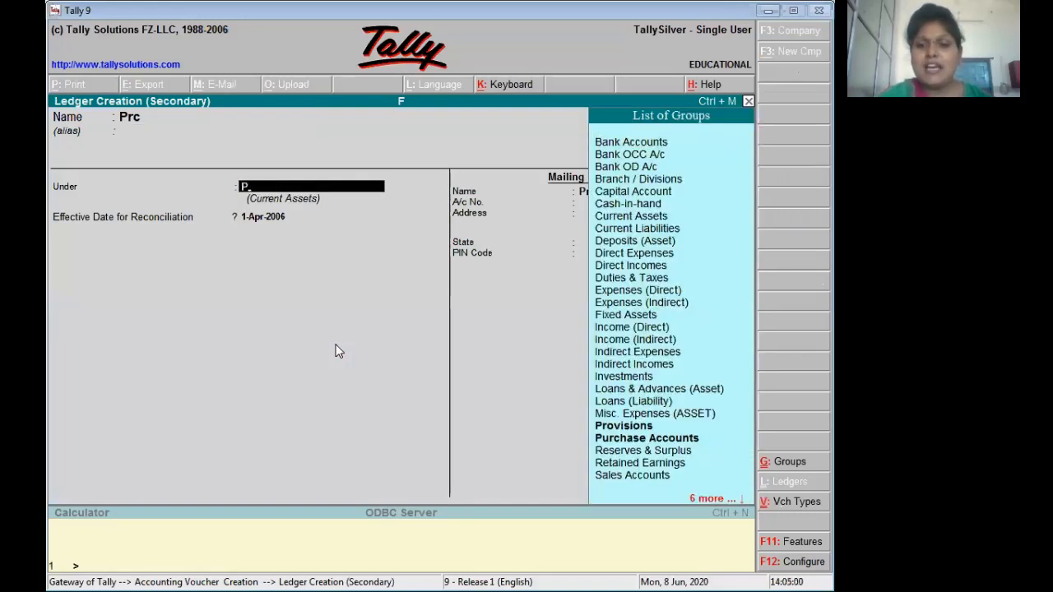
text(u)
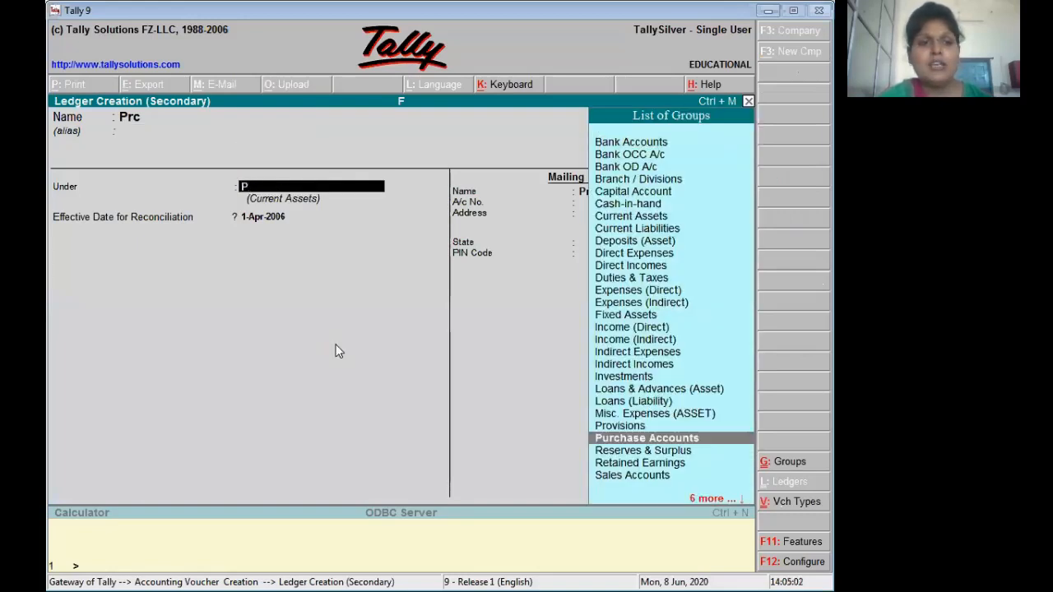
key(Return)
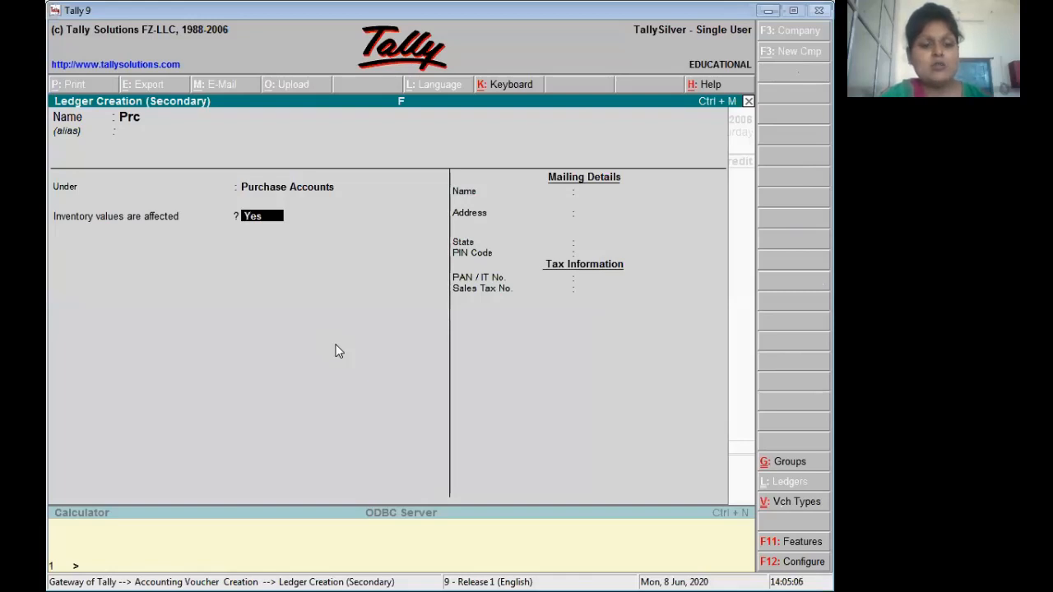
key(ctrl+a)
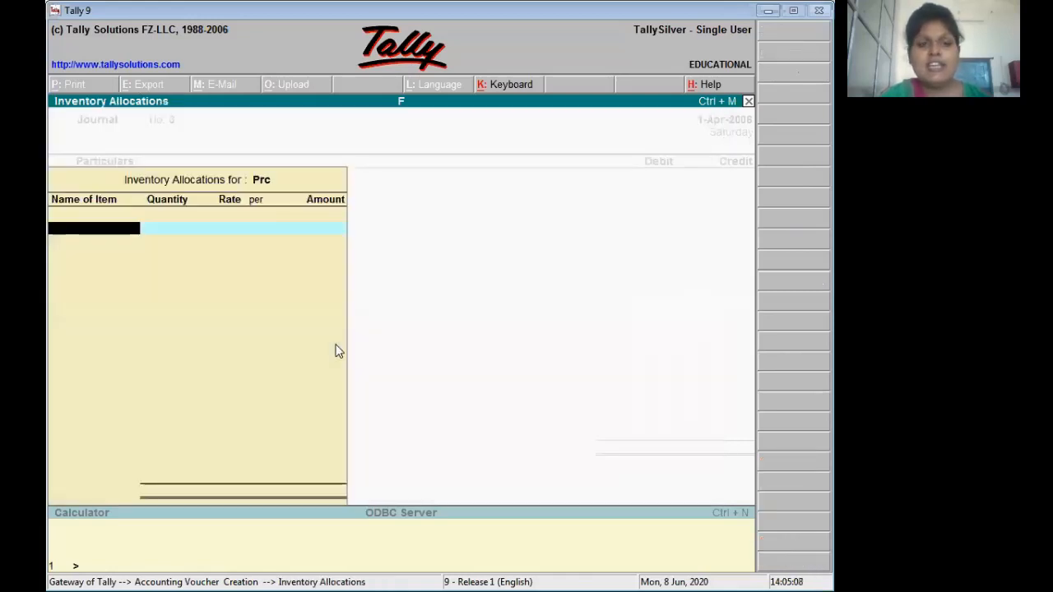
- Skip the inventory allocations, debit Prc with 5,000, credit Cash with the same amount, and save the journal voucher without narration
key(Return)
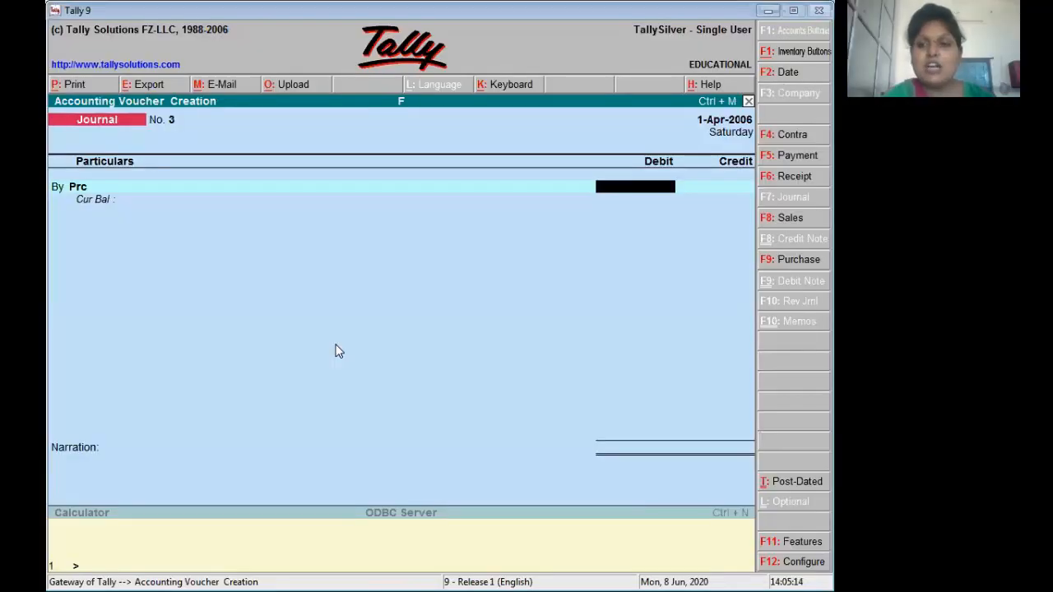
text(500)
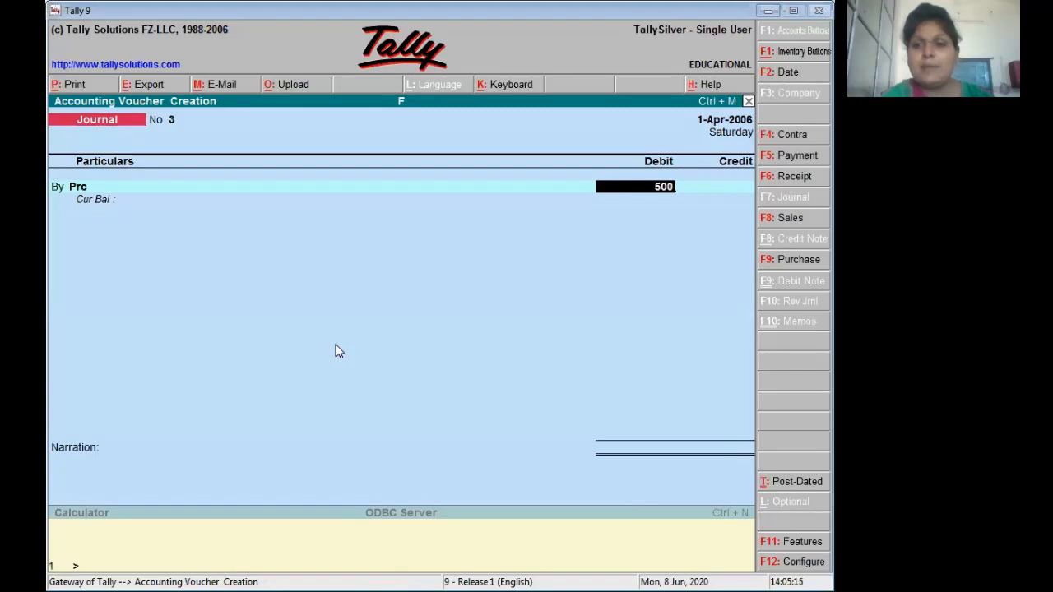
text(0)
key(Return)
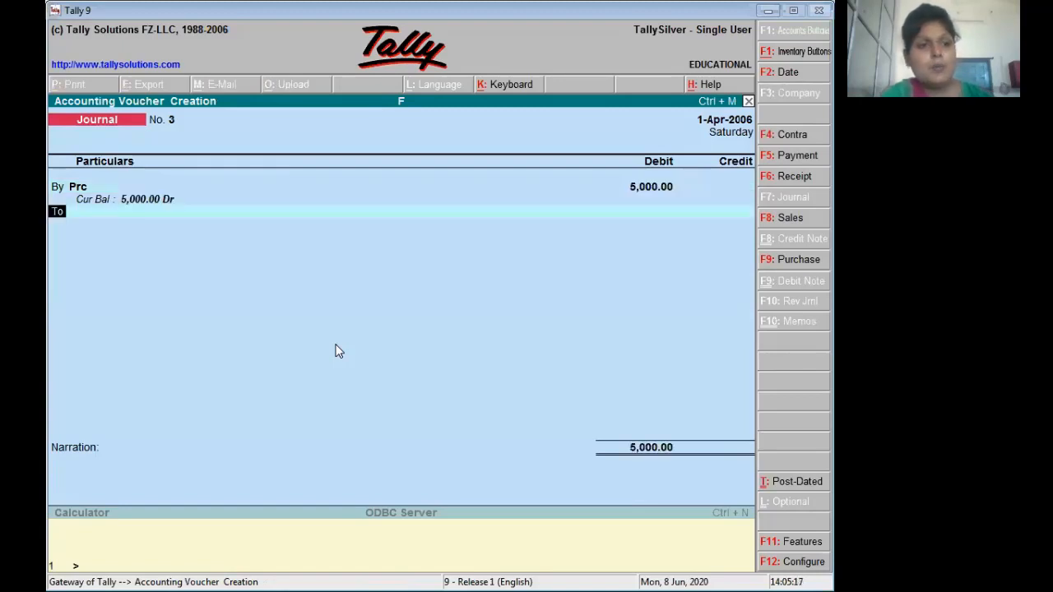
text(cash)
key(Return)
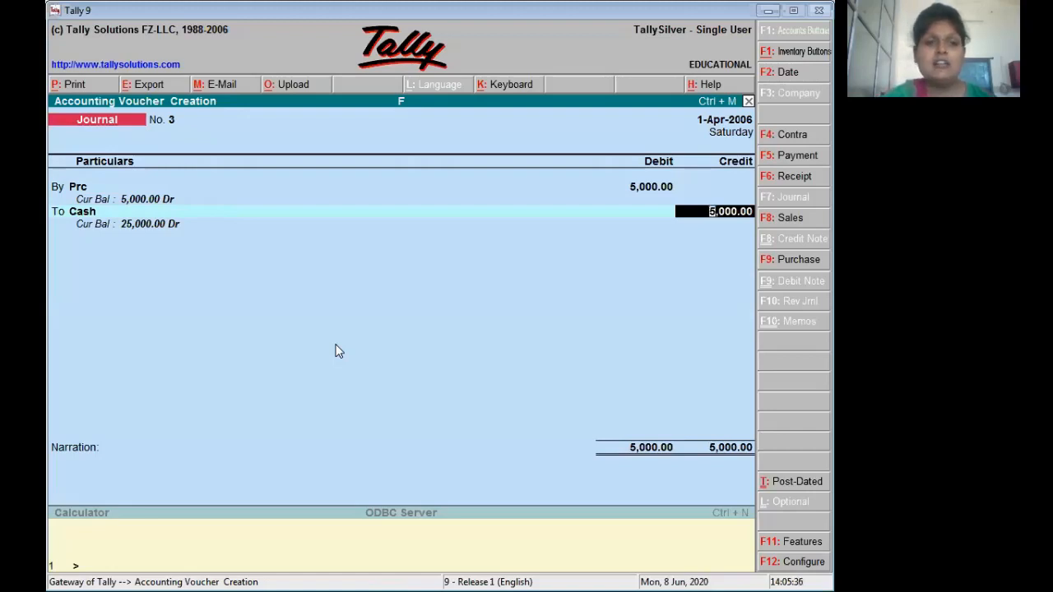
key(Return)
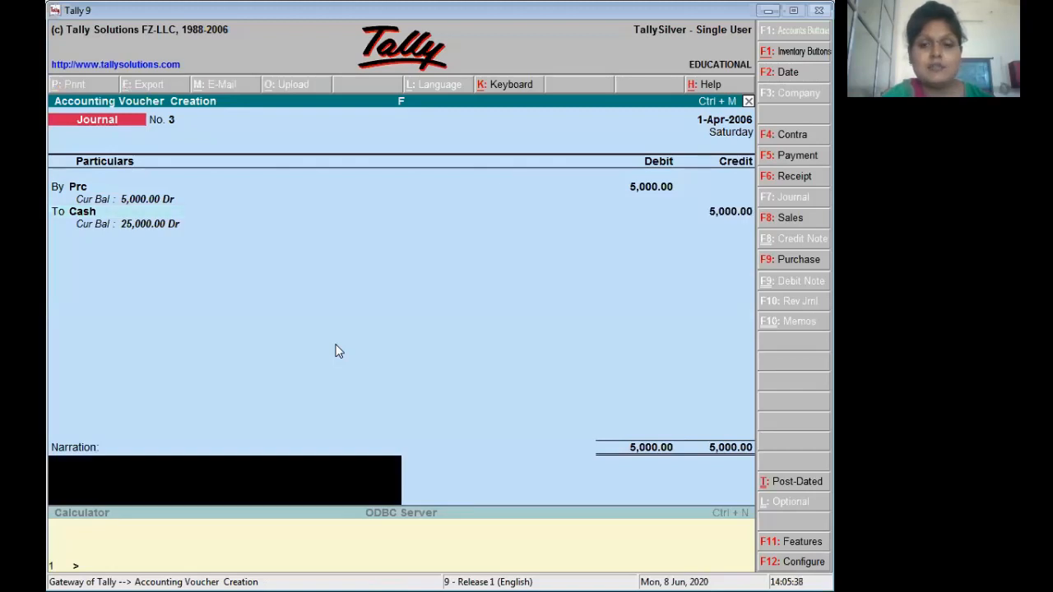
key(Return)
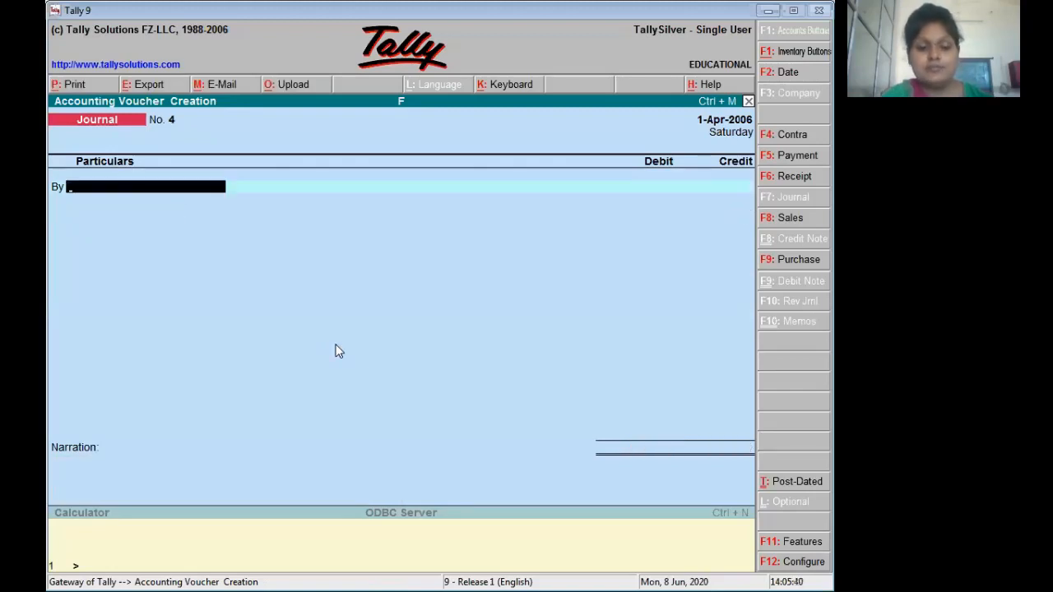
- Check the fourth transaction on the PowerPoint PART-4 slide and debit Cash with 1,000 in journal voucher 4
key(alt+Tab)
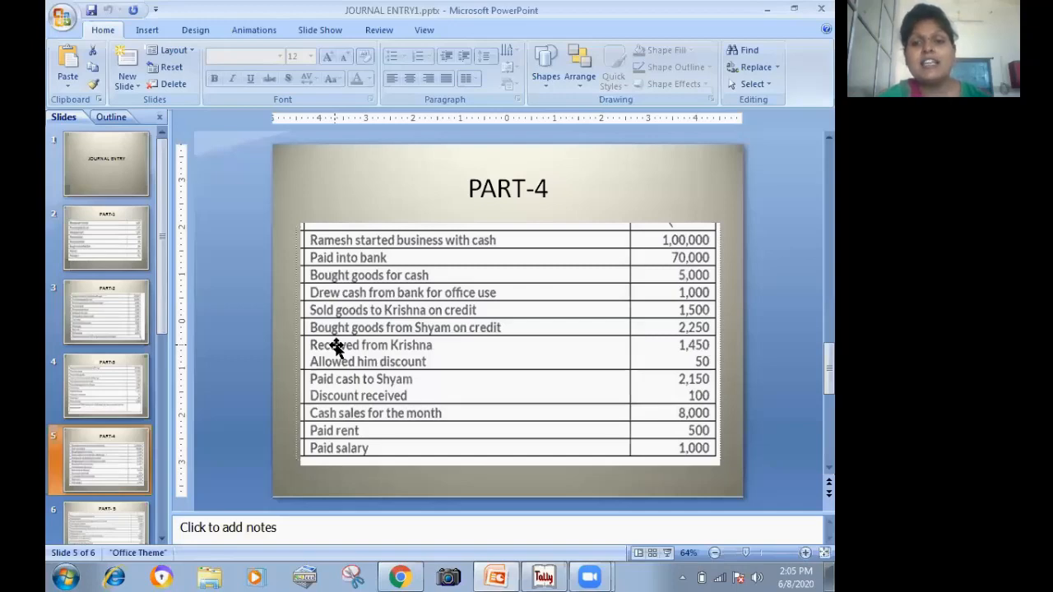
key(alt+Tab)
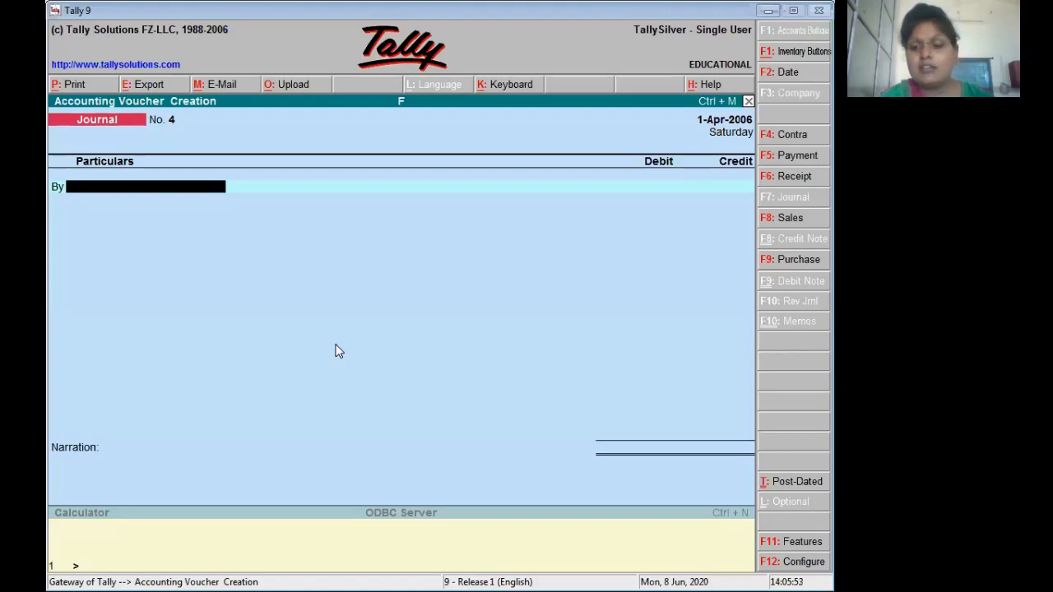
text(C)
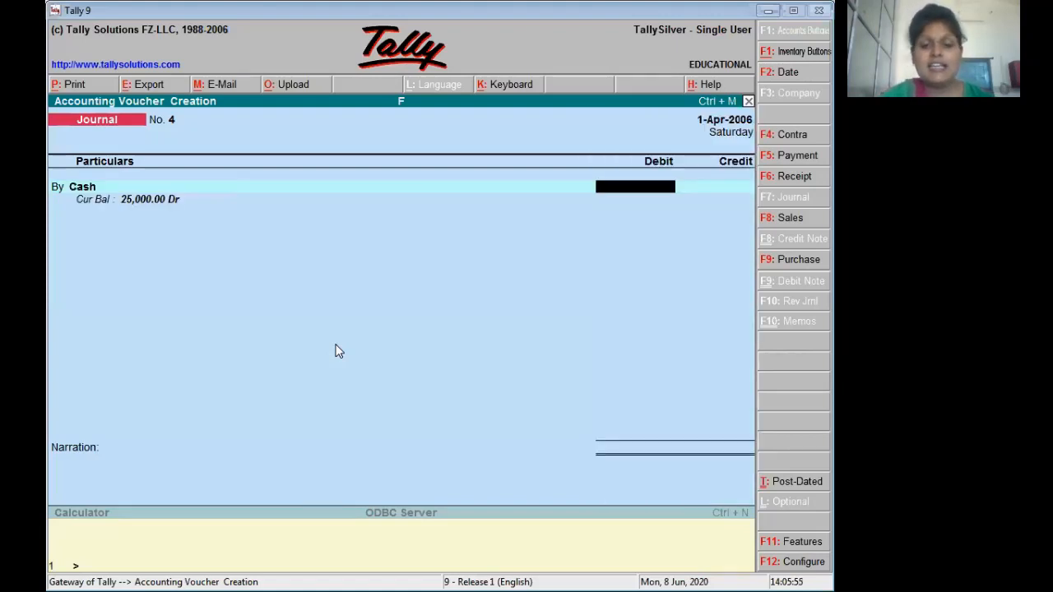
text(1,)
text(00)
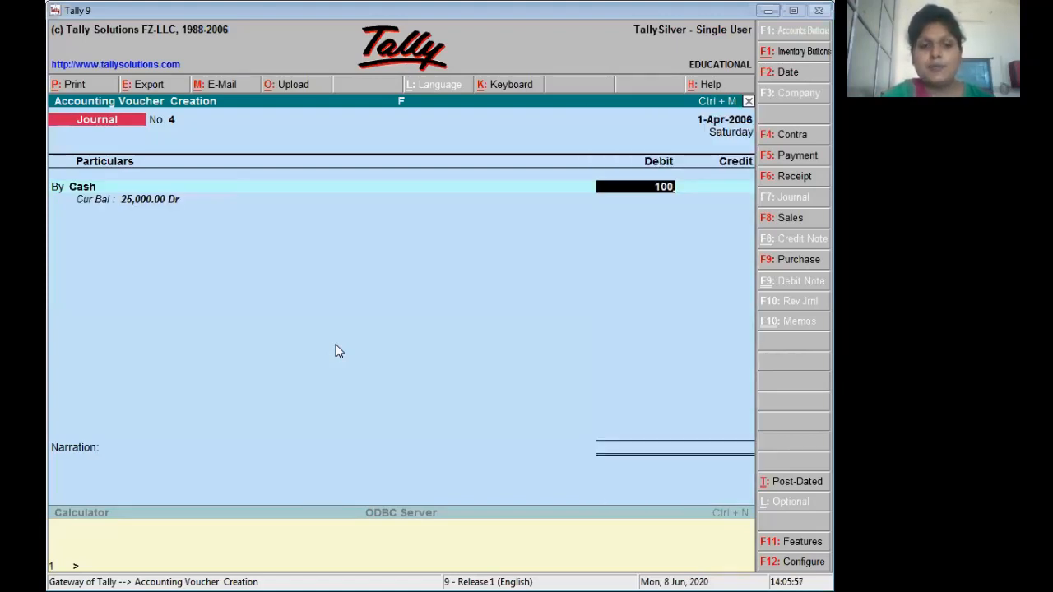
text(0)
key(Return)
- Credit 1,000 to the Bank ledger and save journal voucher 4 without narration
key(Return)
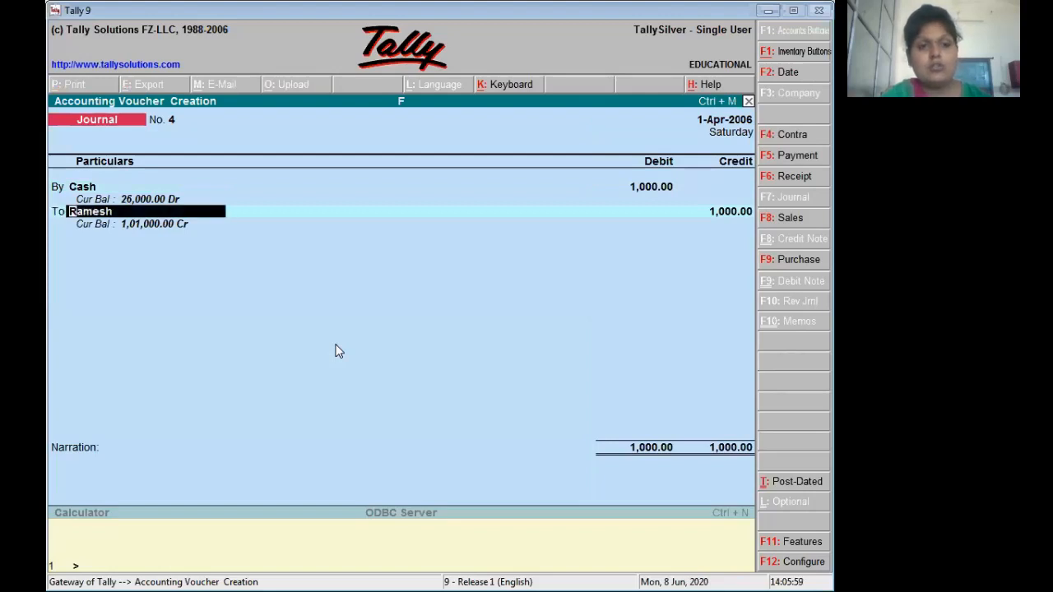
text(B)
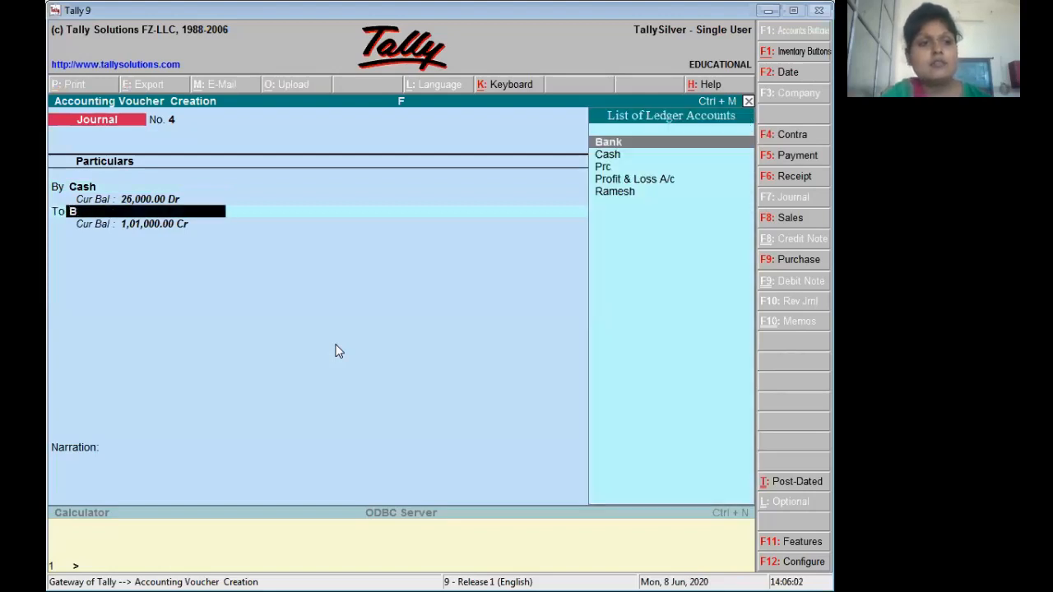
key(Return)
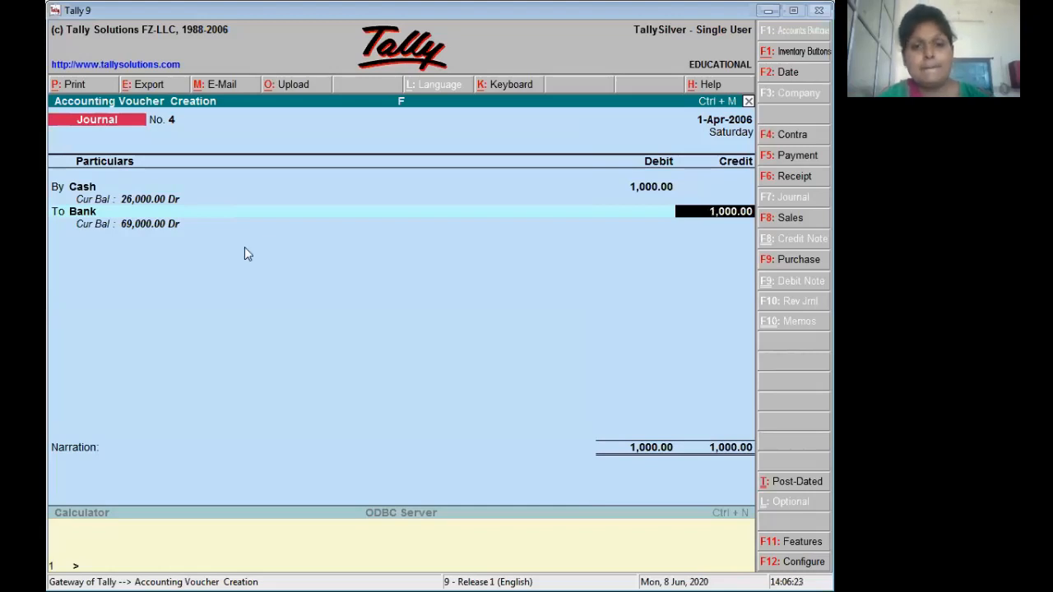
key(Return)
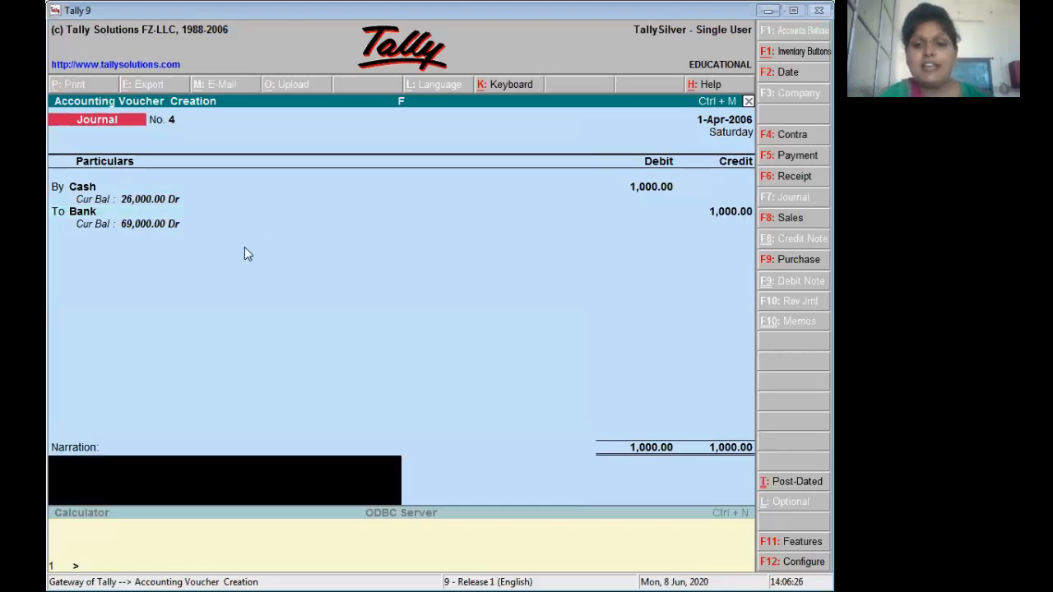
key(Return)
key(Return)
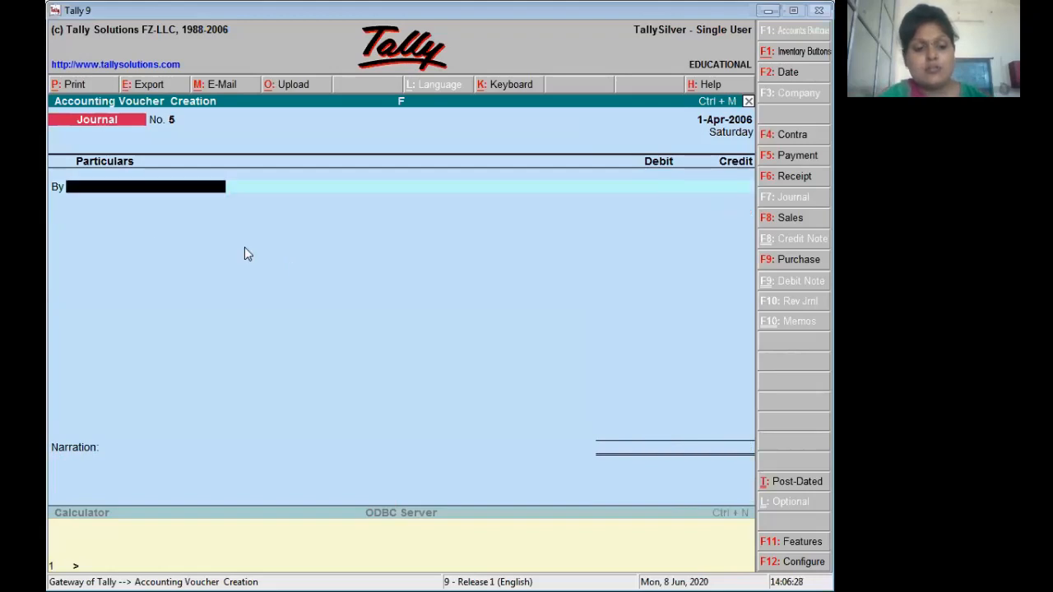
- Check the credit sale on the PowerPoint PART-4 slide and create a ledger in the customer's name under Sundry Debtors for voucher 5's debit
key(alt+Tab)
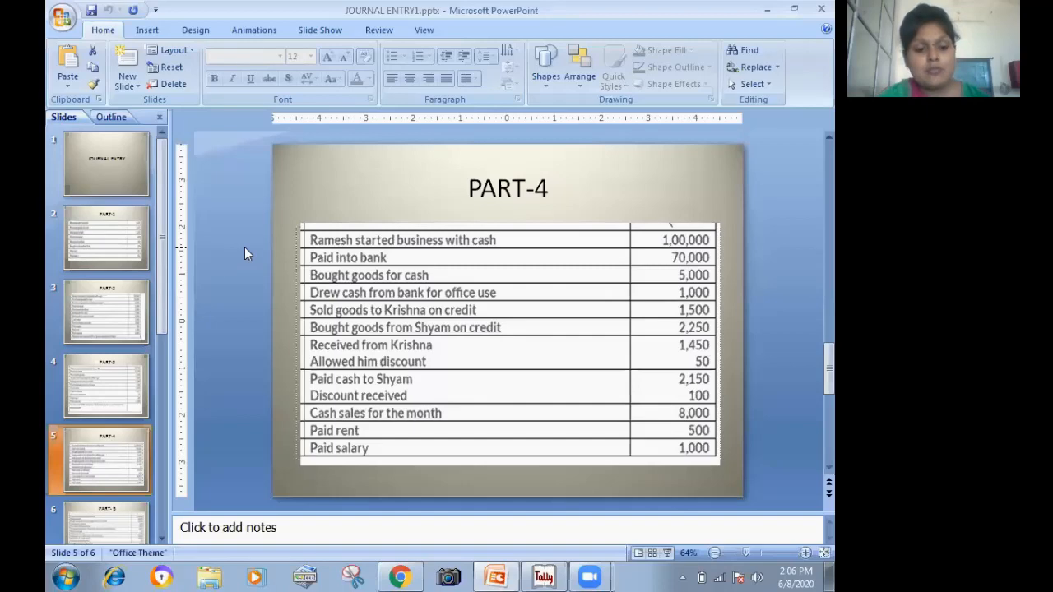
key(alt+Tab)
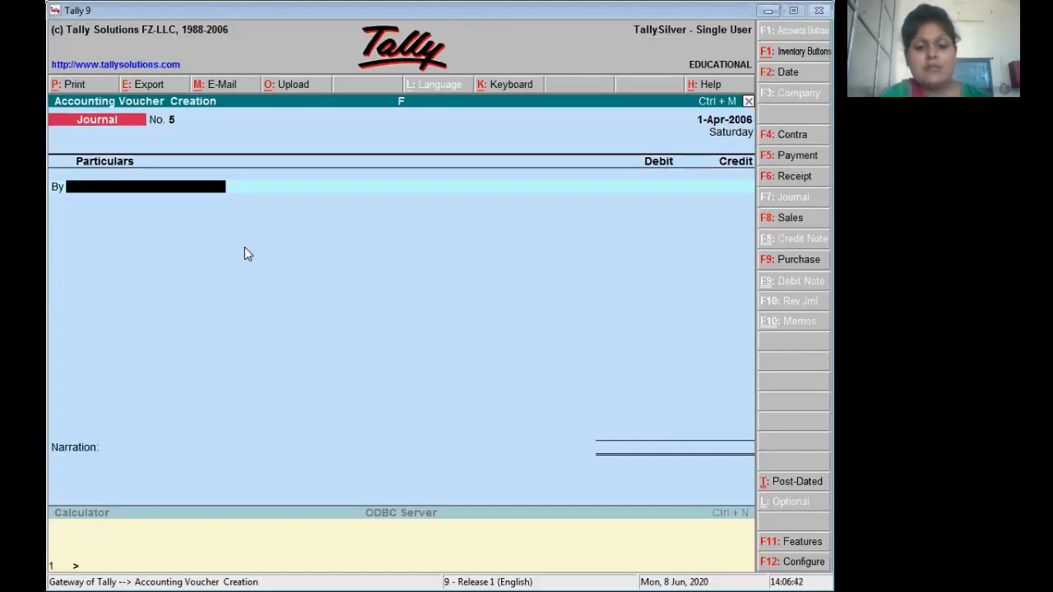
key(alt+c)
text(Krishna)
key(Return)
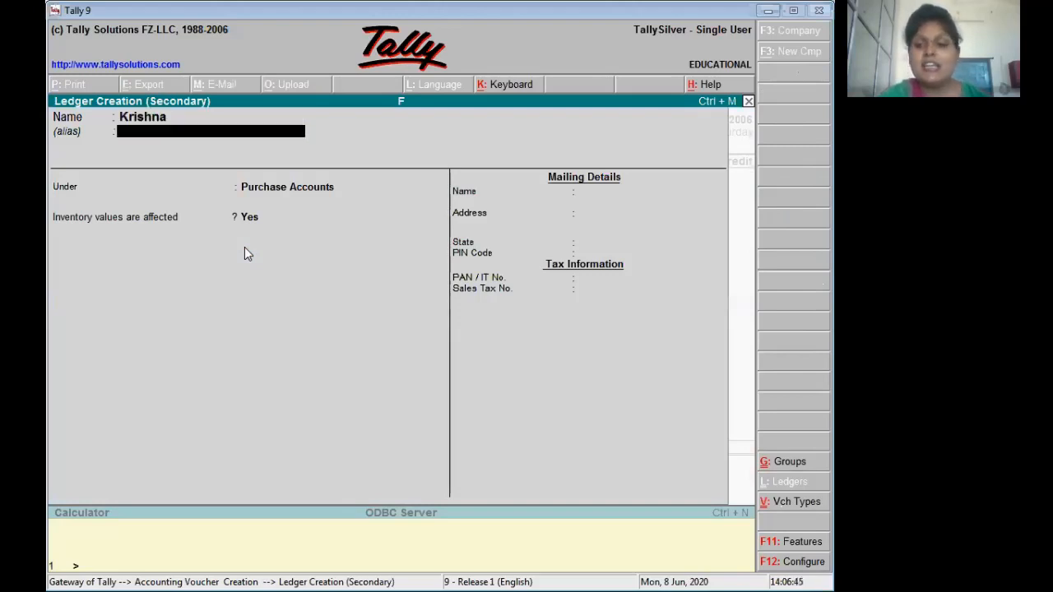
key(Return)
text(s)
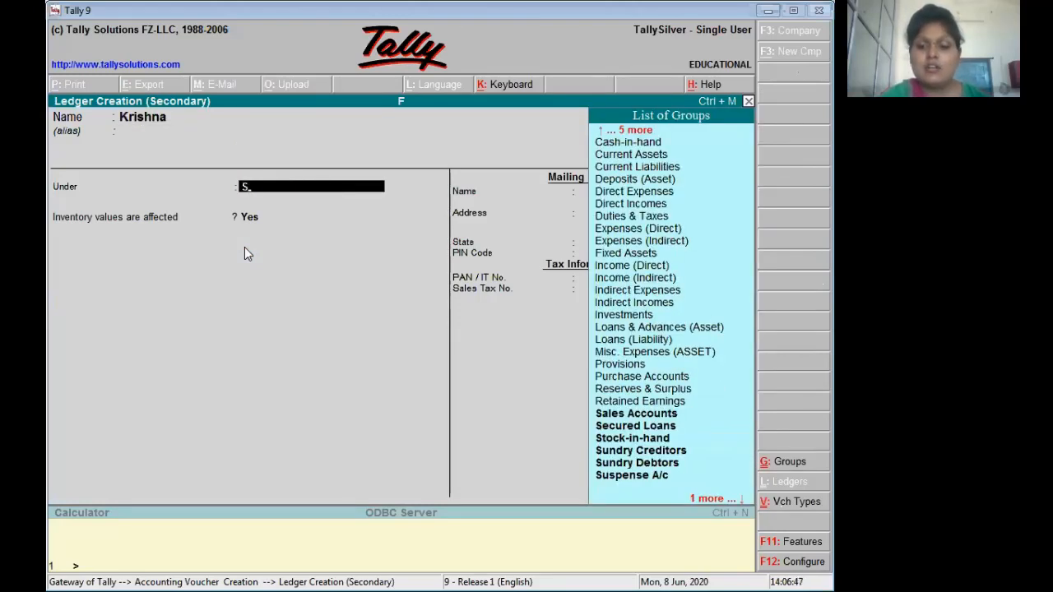
key(Down)
key(Down)
key(Down)
key(Down)
key(Down)
key(Return)
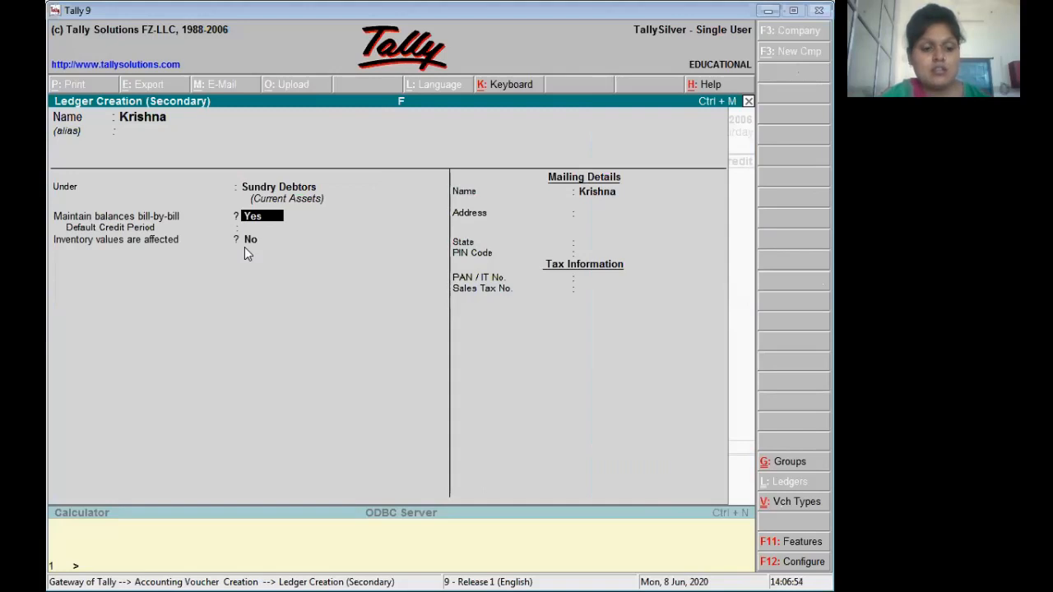
key(ctrl+a)
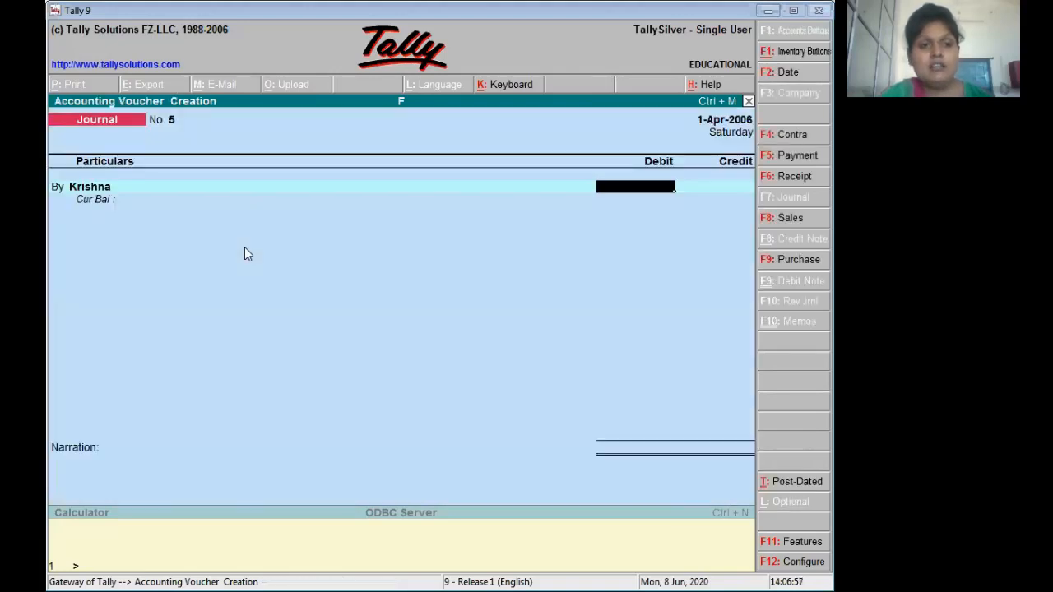
- Debit the customer's ledger with 1,500, checking the amount on the PART-4 slide, and allocate it as On Account in the bill-wise details
text(1)
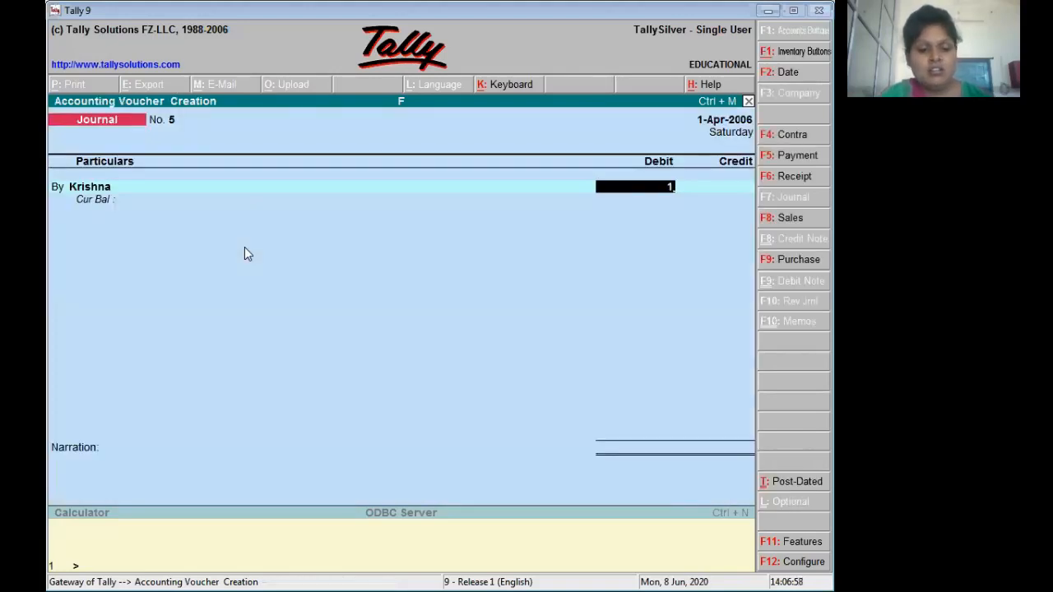
key(alt+Tab)
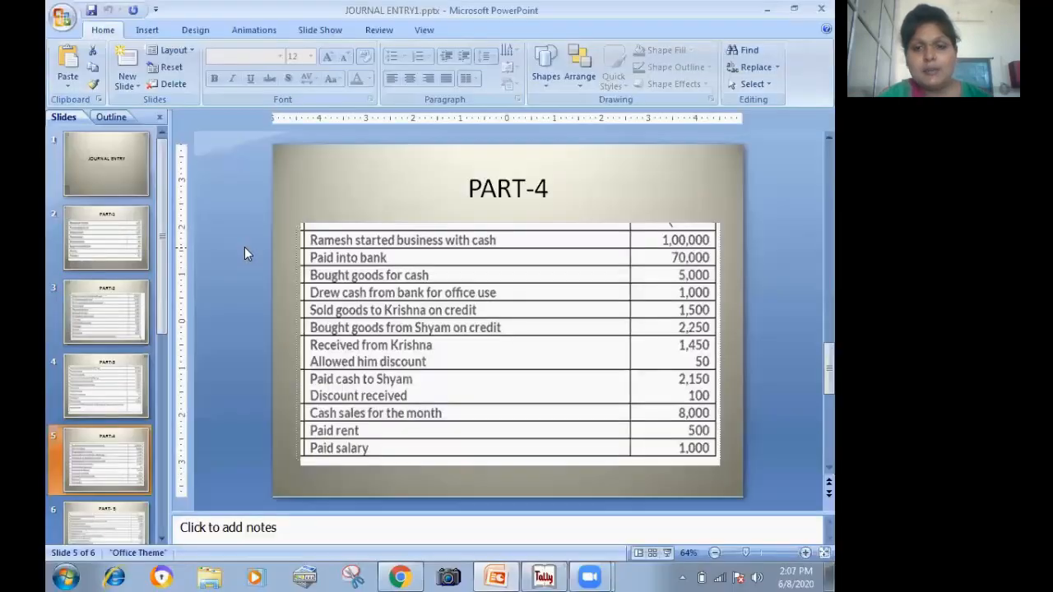
key(alt+Tab)
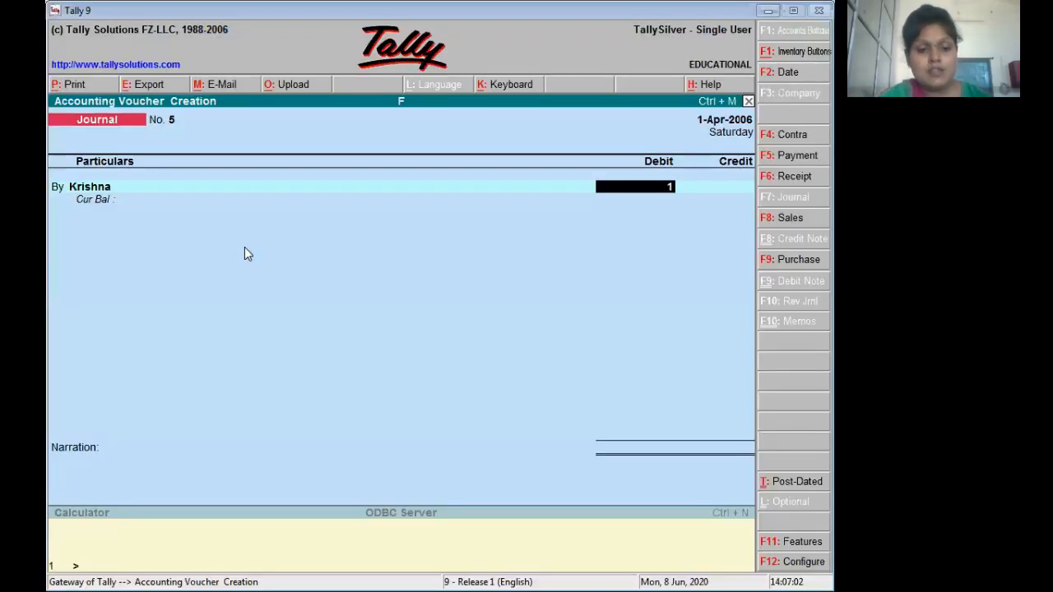
key(BackSpace)
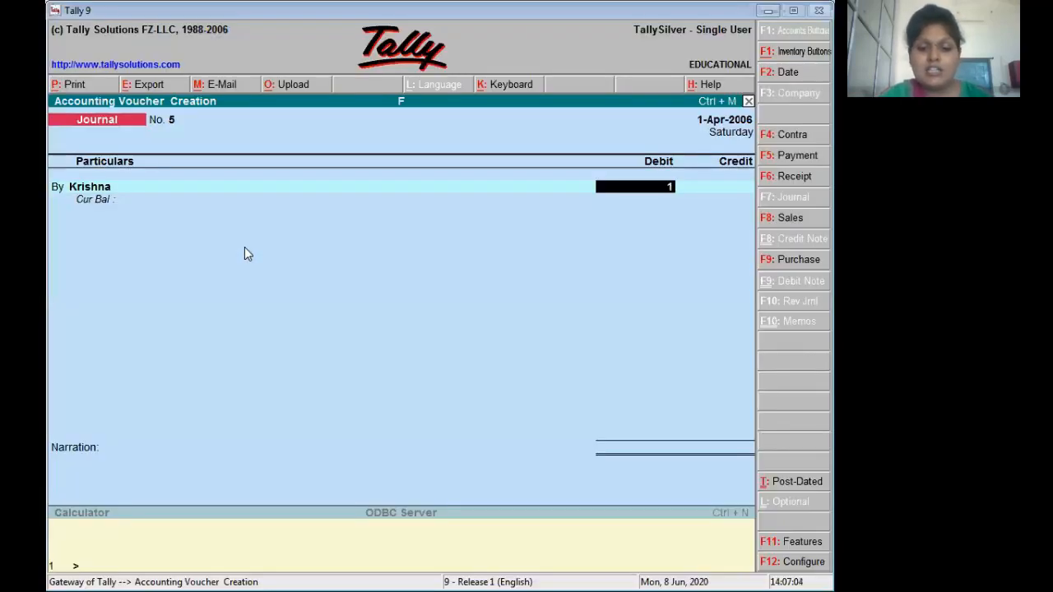
text(500)
key(Return)
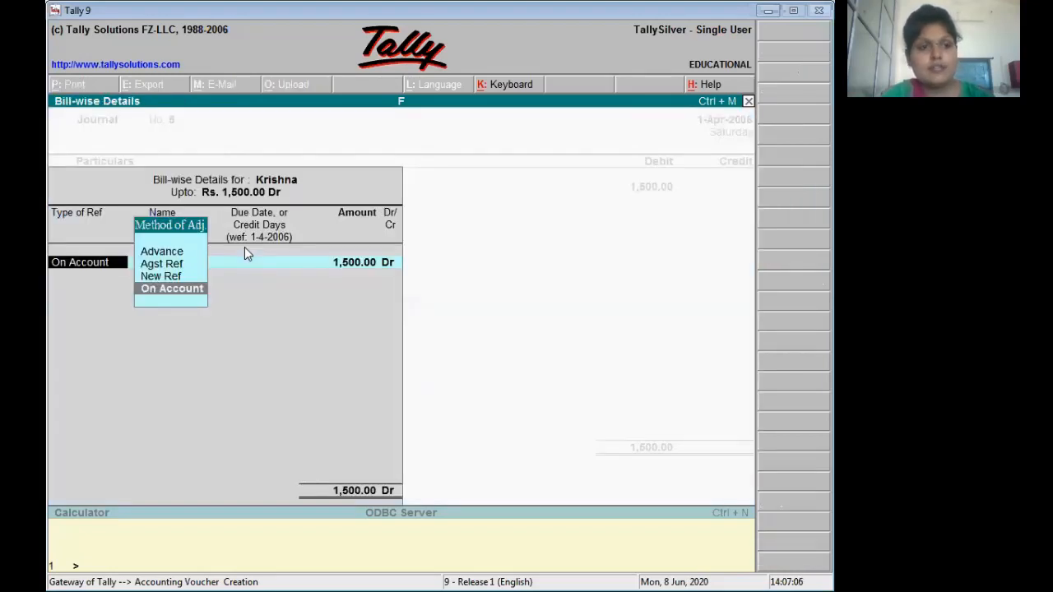
key(Return)
key(Return)
key(Return)
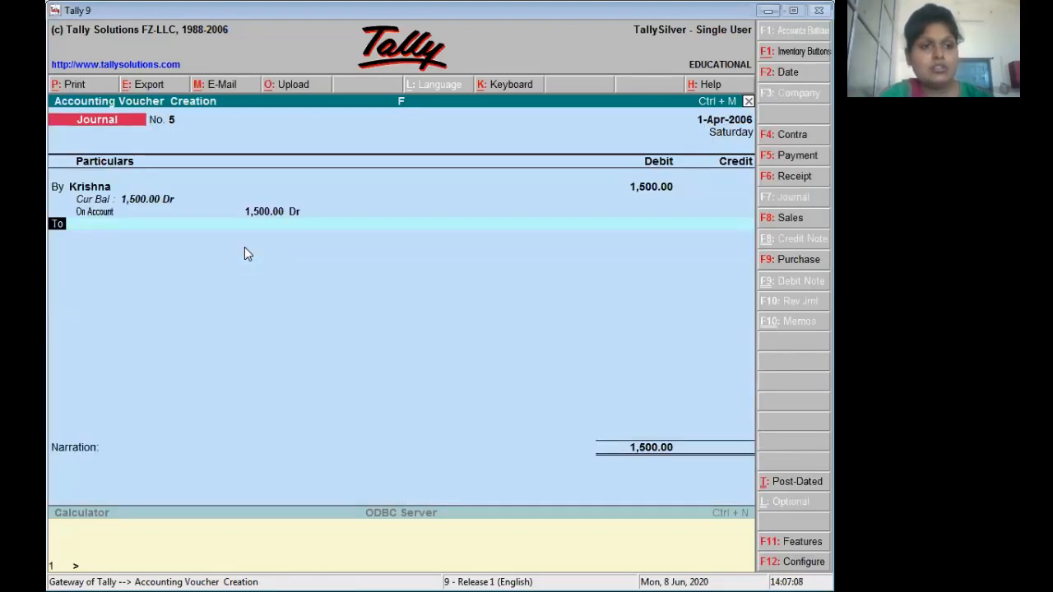
key(Return)
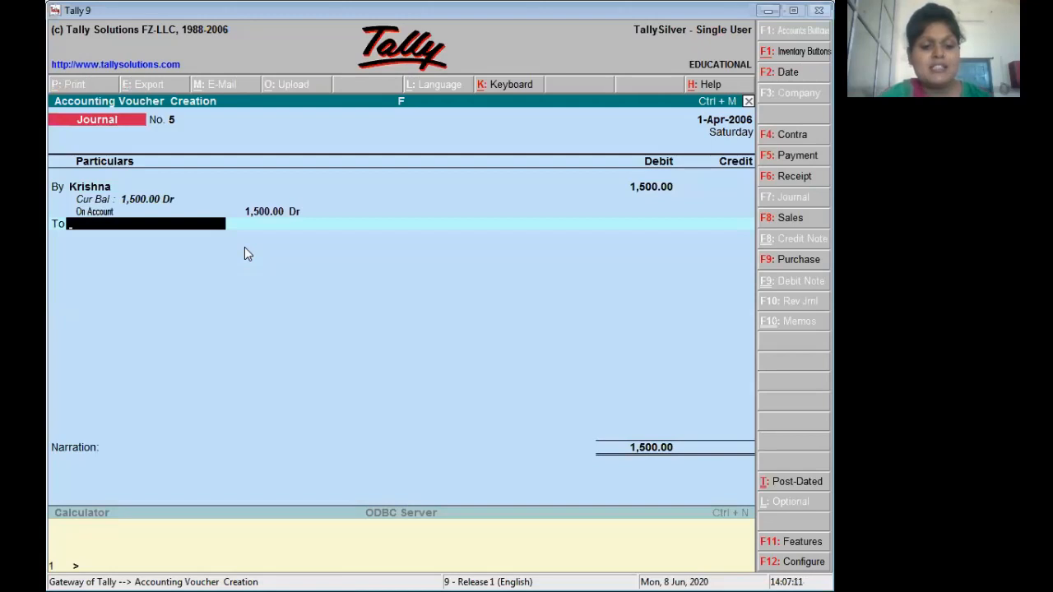
- Create a ledger named Sls under Sales Accounts for the credit side of journal voucher 5
key(alt+c)
text(Sa)
key(BackSpace)
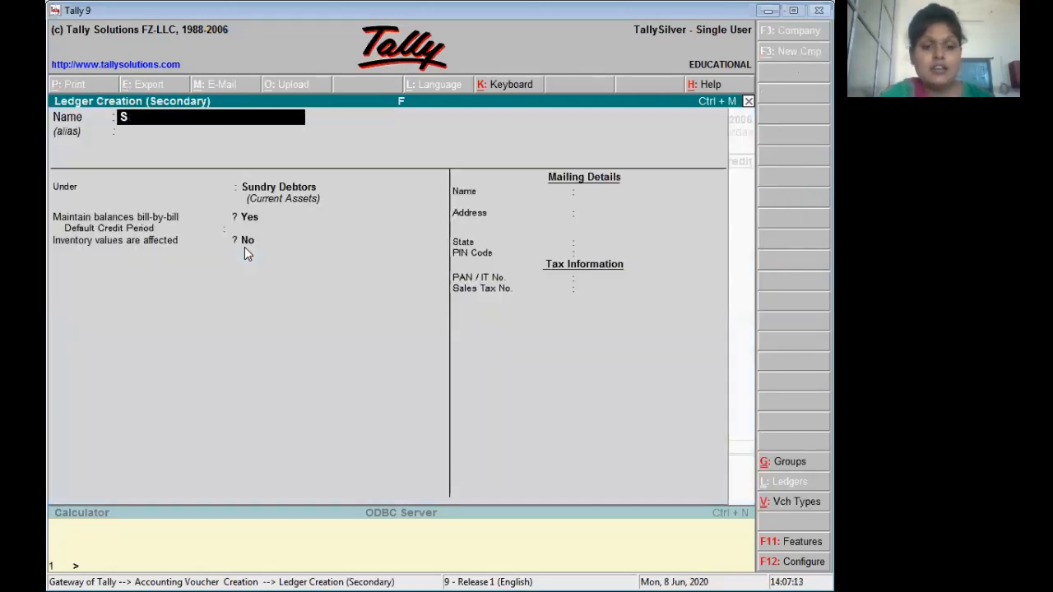
text(l)
text(s)
key(Return)
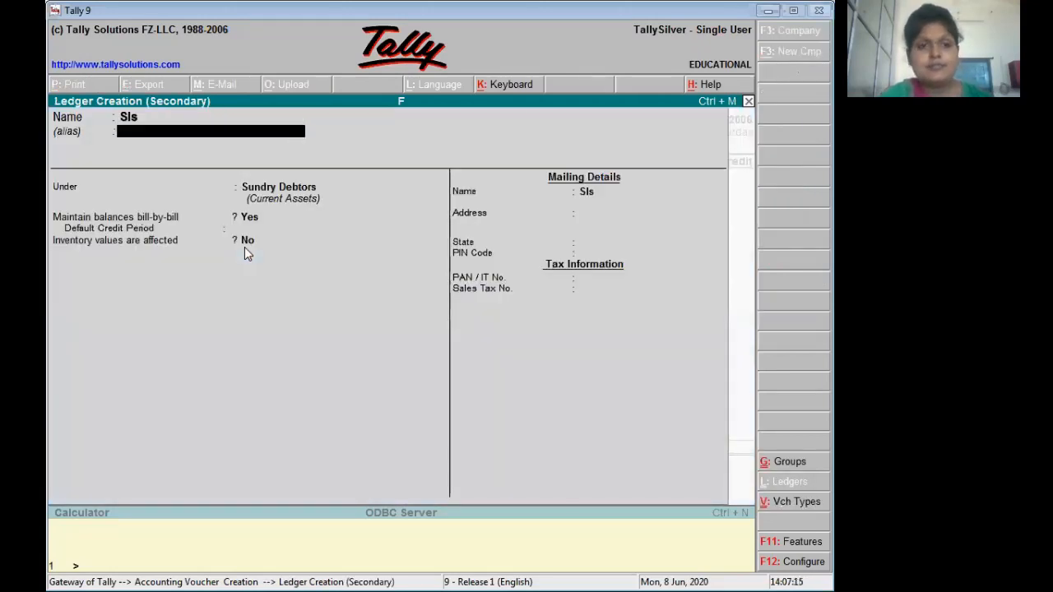
key(Return)
text(S)
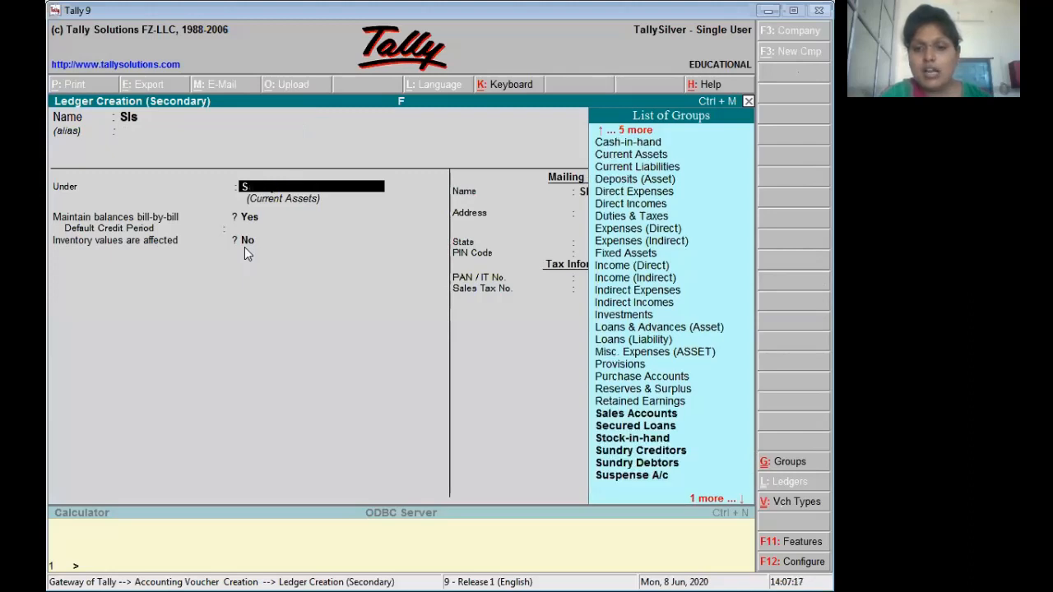
text(a)
key(Return)
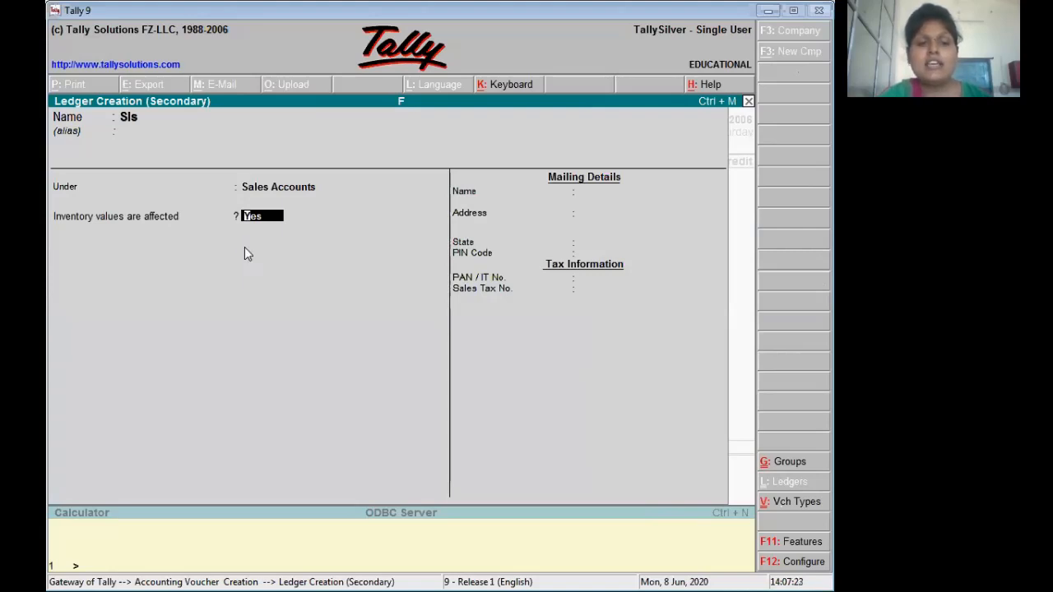
key(ctrl+a)
- Credit 1,500 to the Sls ledger and save journal voucher 5 without narration
key(Return)
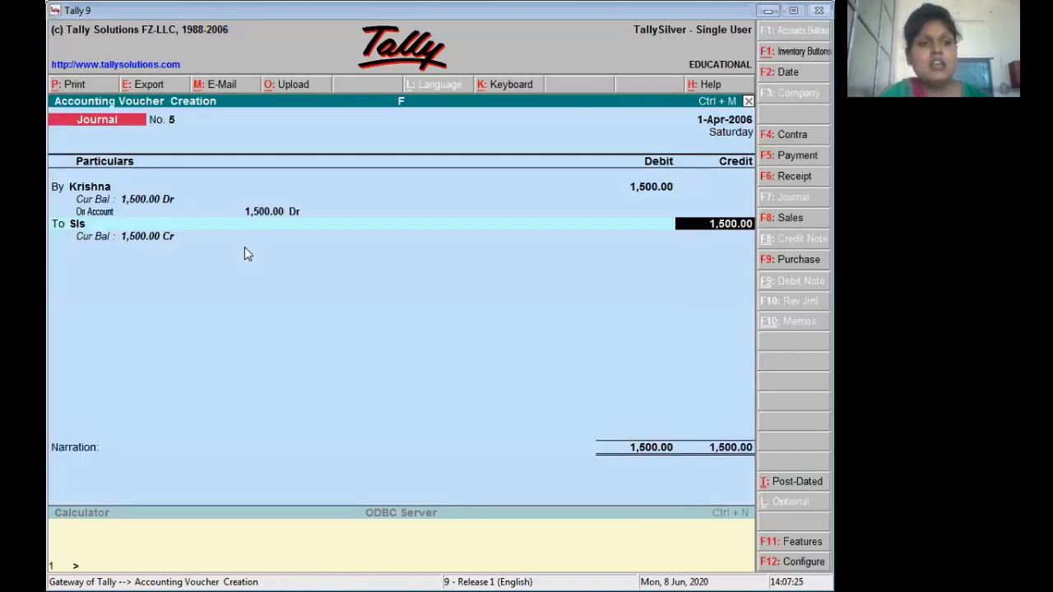
key(Return)
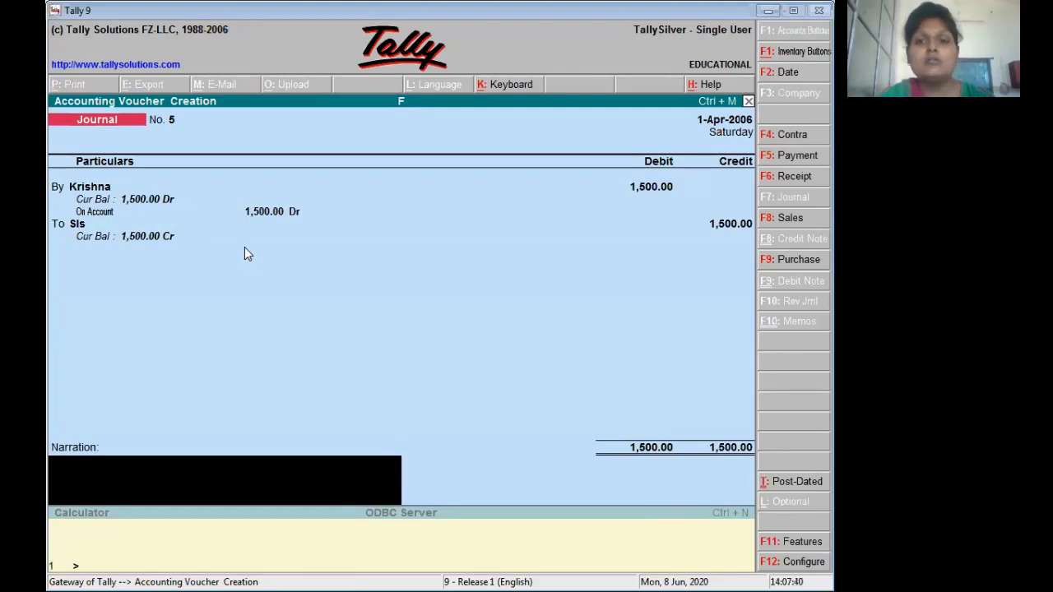
key(Return)
key(Return)
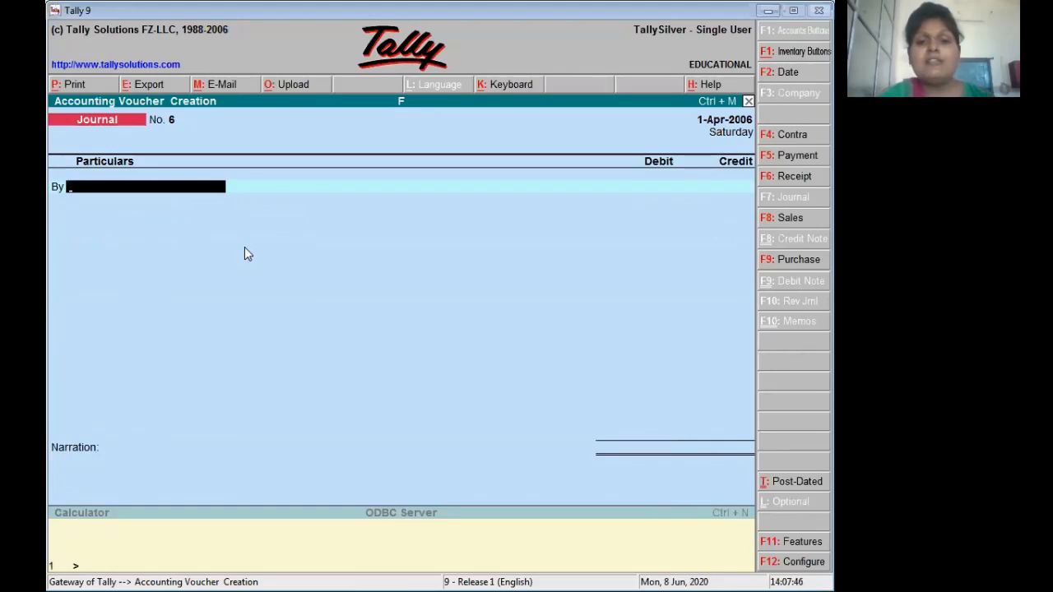
- Check the credit purchase of goods on the PowerPoint PART-4 slide and return to journal voucher 6 in Tally
key(alt+Tab)
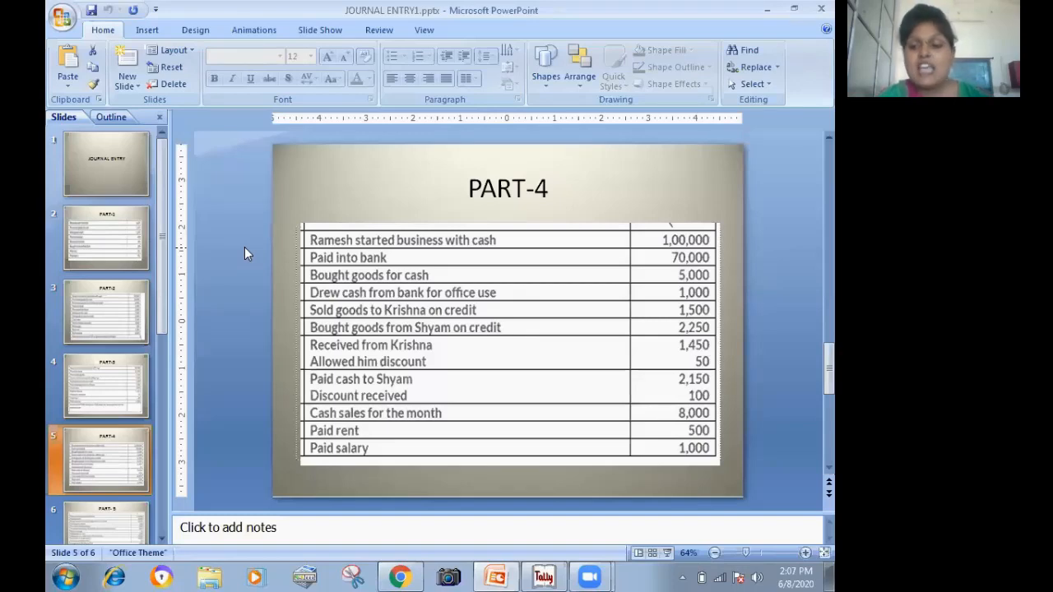
key(alt+Tab)
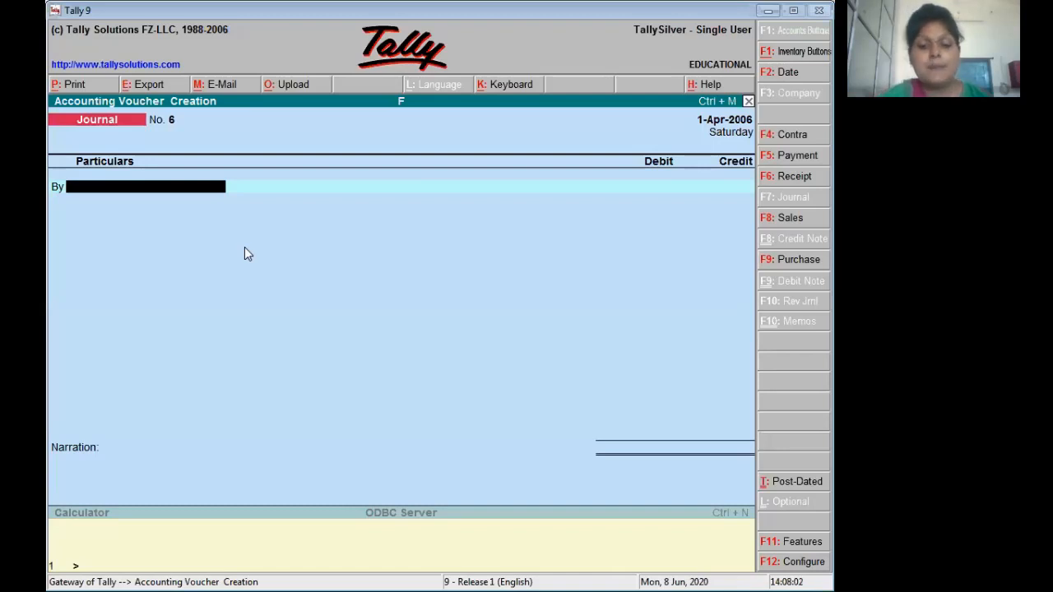
key(alt+c)
key(Escape)
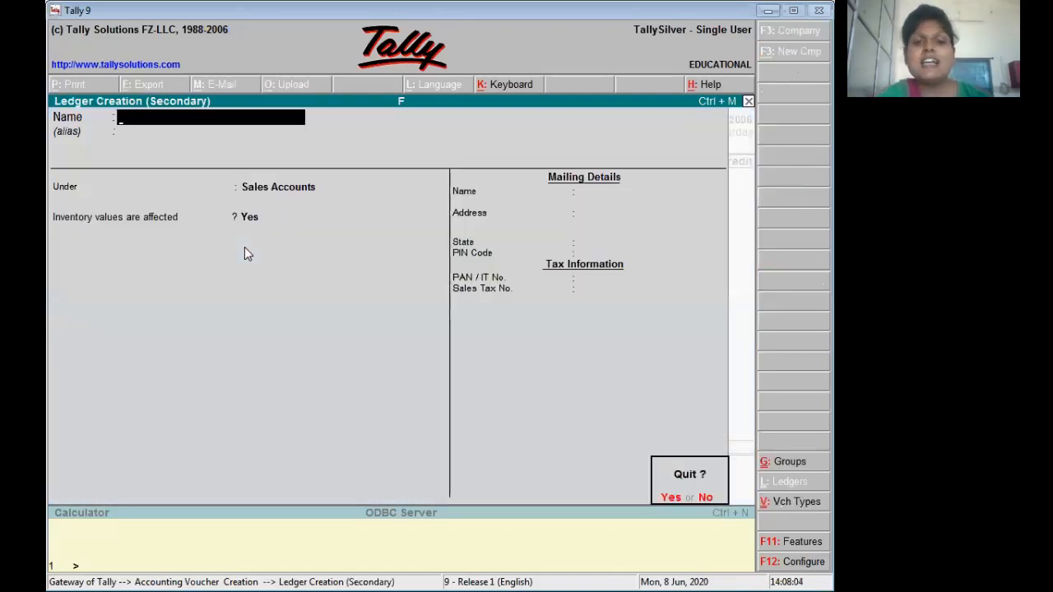
text(y)
- Debit the Prc ledger with 2,250 in journal voucher 6, leaving its inventory allocations empty
text(P)
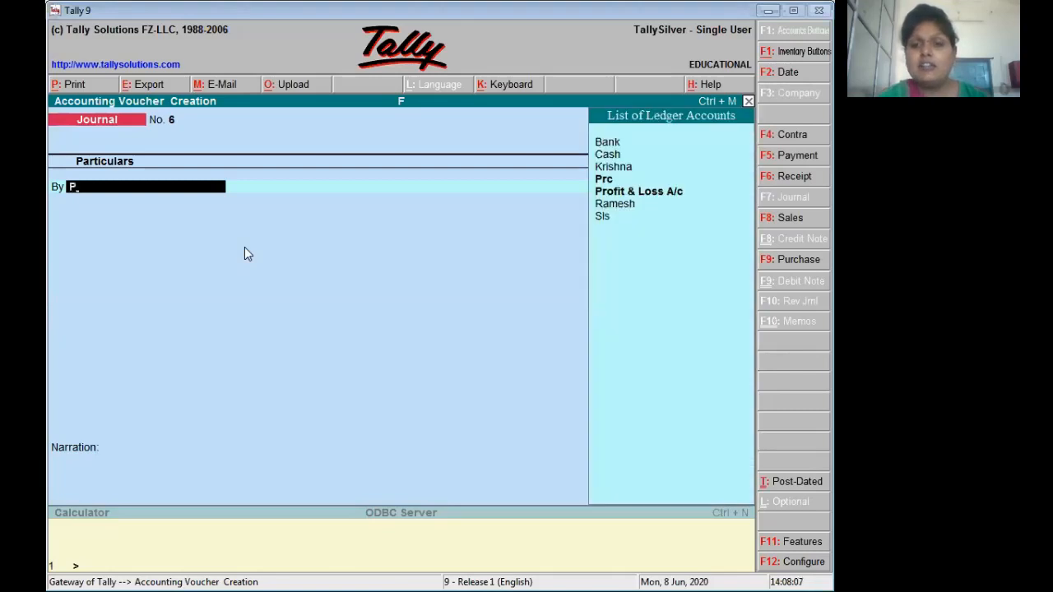
key(Return)
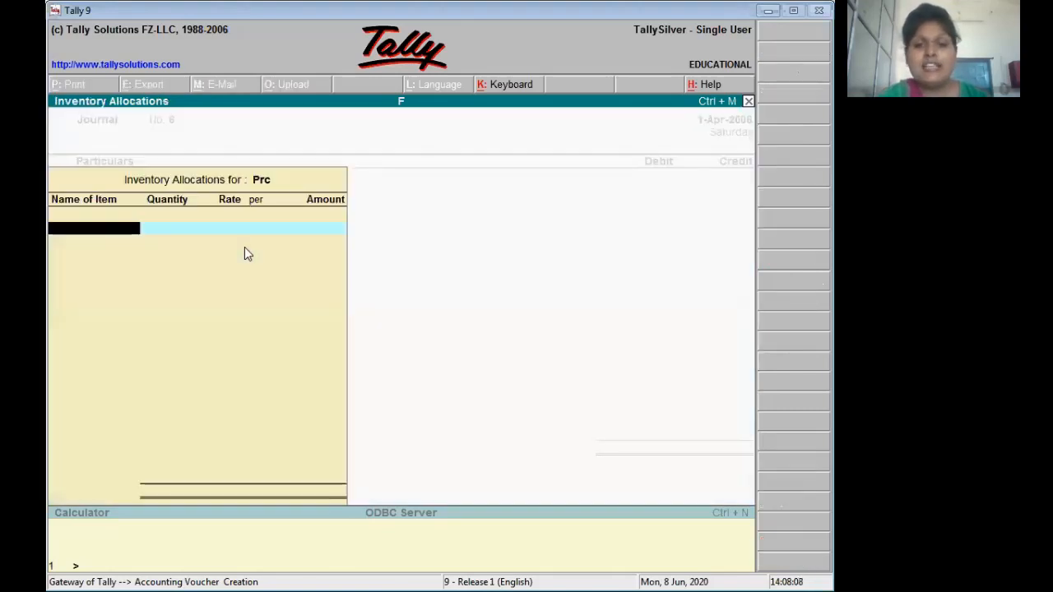
key(Return)
text(2,250)
key(Return)
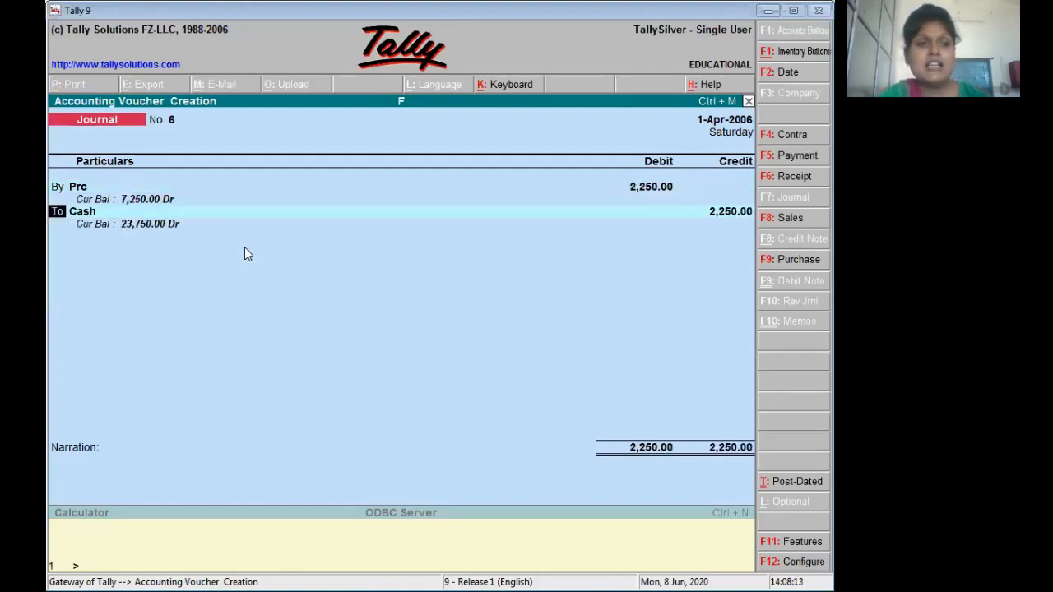
- Create a ledger in the supplier's name under Sundry Creditors to replace Cash on voucher 6's credit line
key(Return)
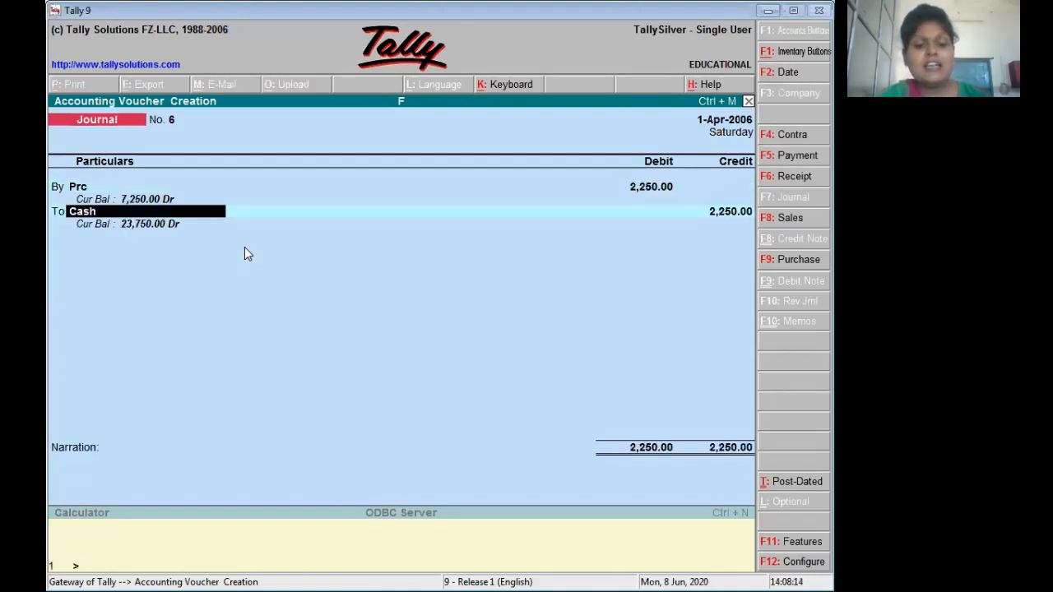
key(alt+c)
text(Shya)
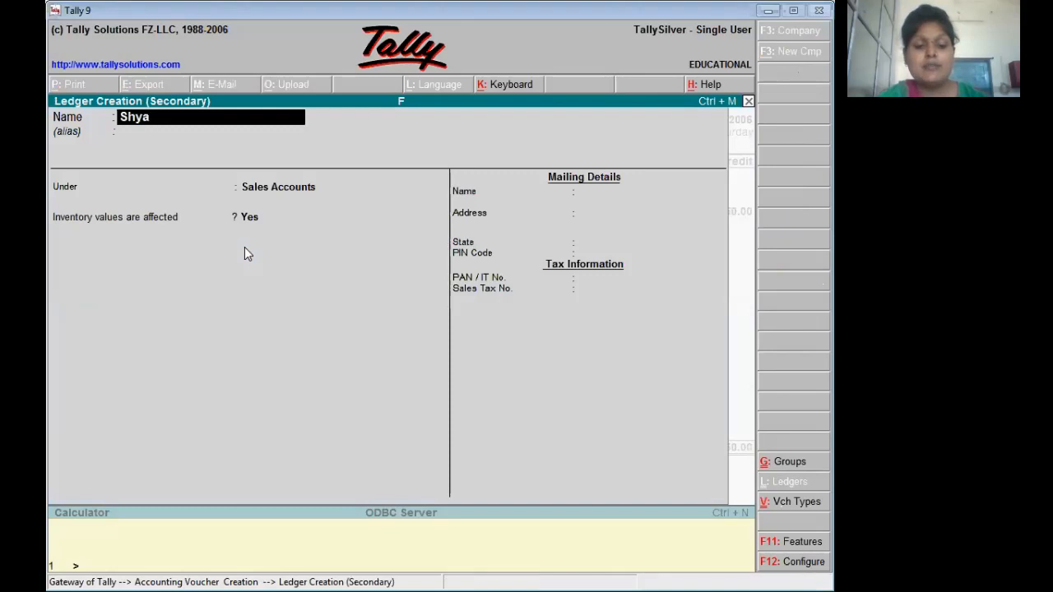
text(m)
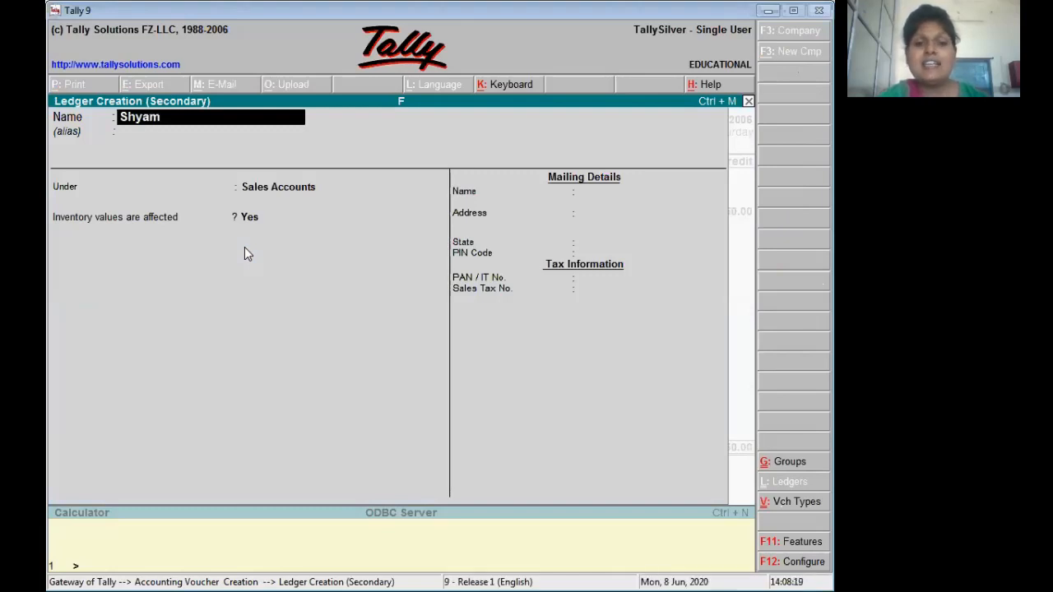
key(Return)
key(Return)
text(S)
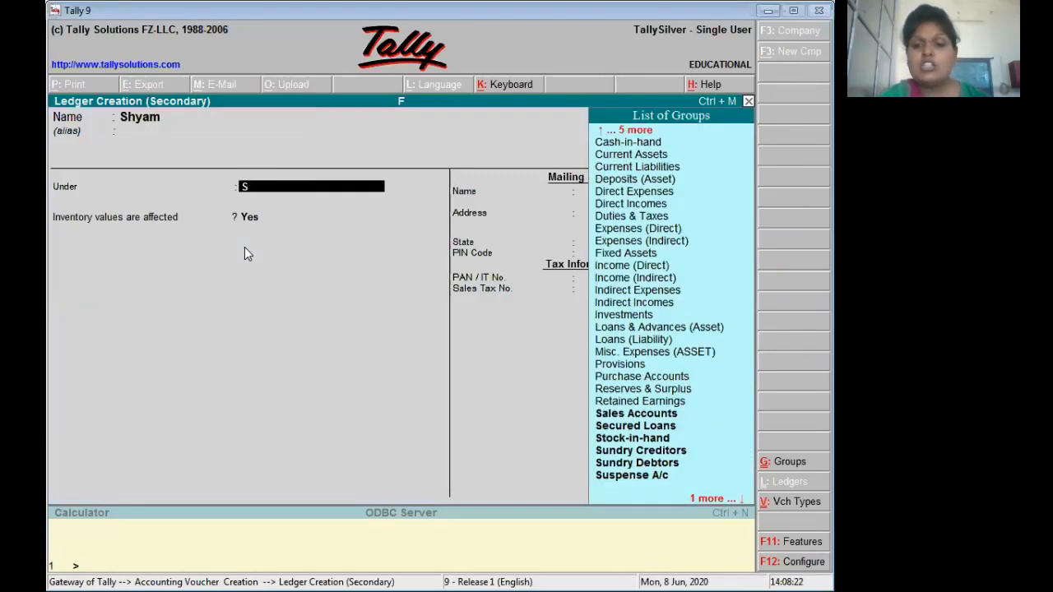
key(Down)
key(Down)
key(Down)
key(Down)
key(Down)
key(Up)
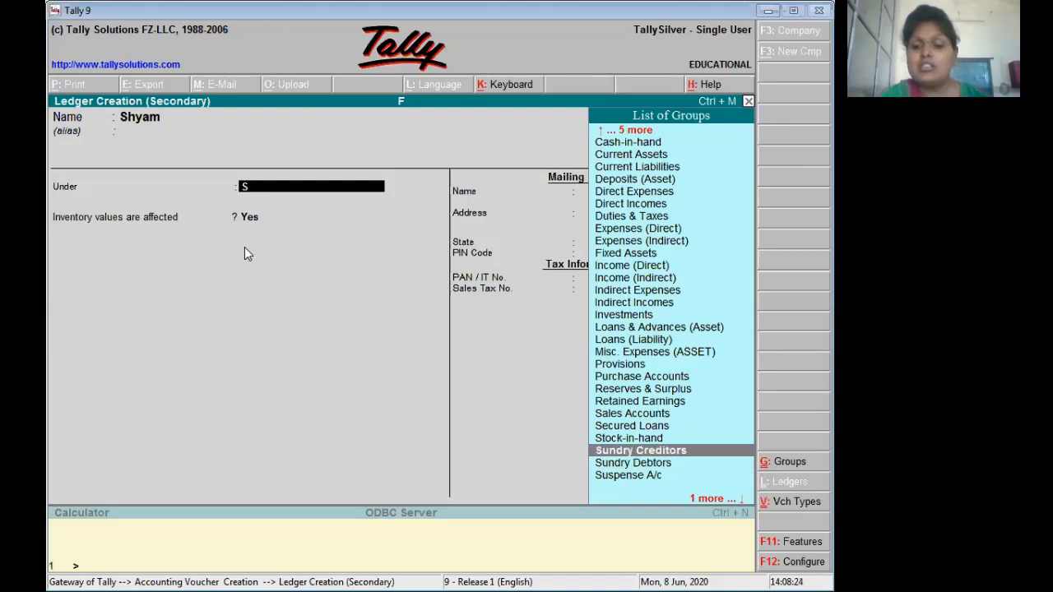
key(Return)
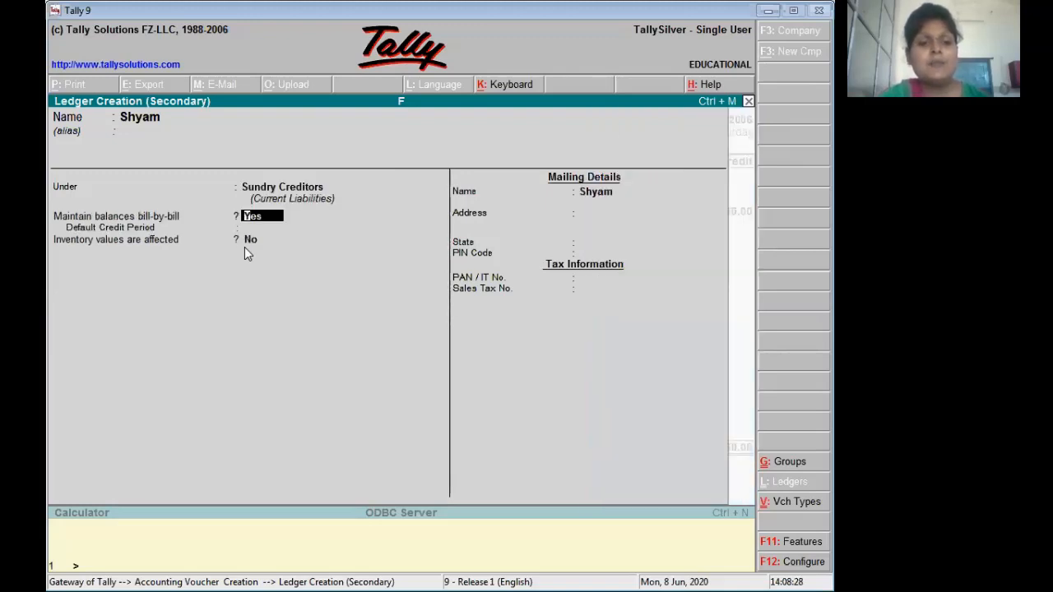
key(ctrl+a)
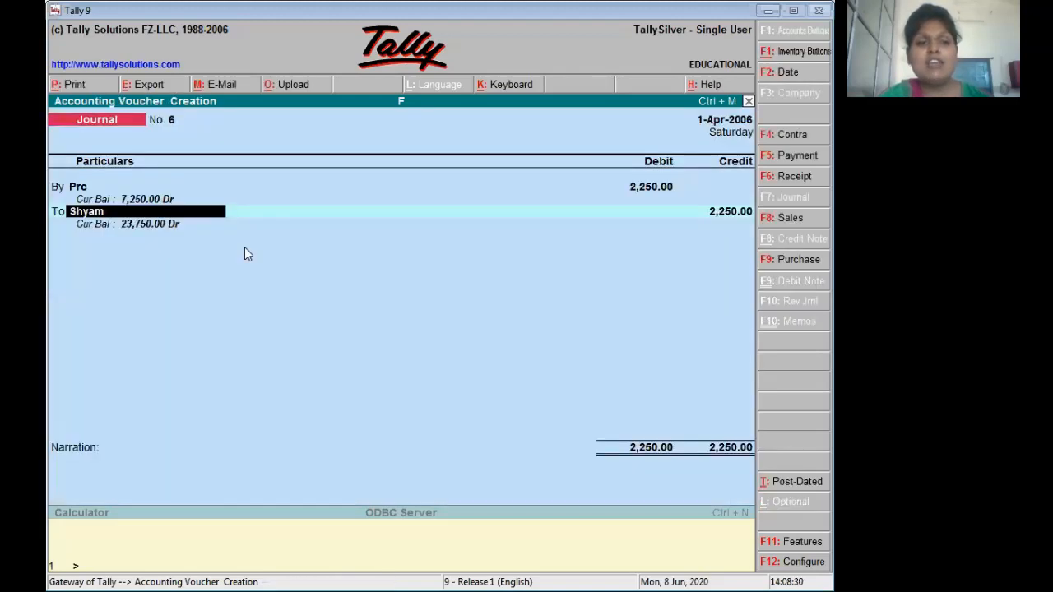
- Credit 2,250 to the supplier's ledger as On Account in the bill-wise details and save journal voucher 6 without narration
key(Return)
key(Return)
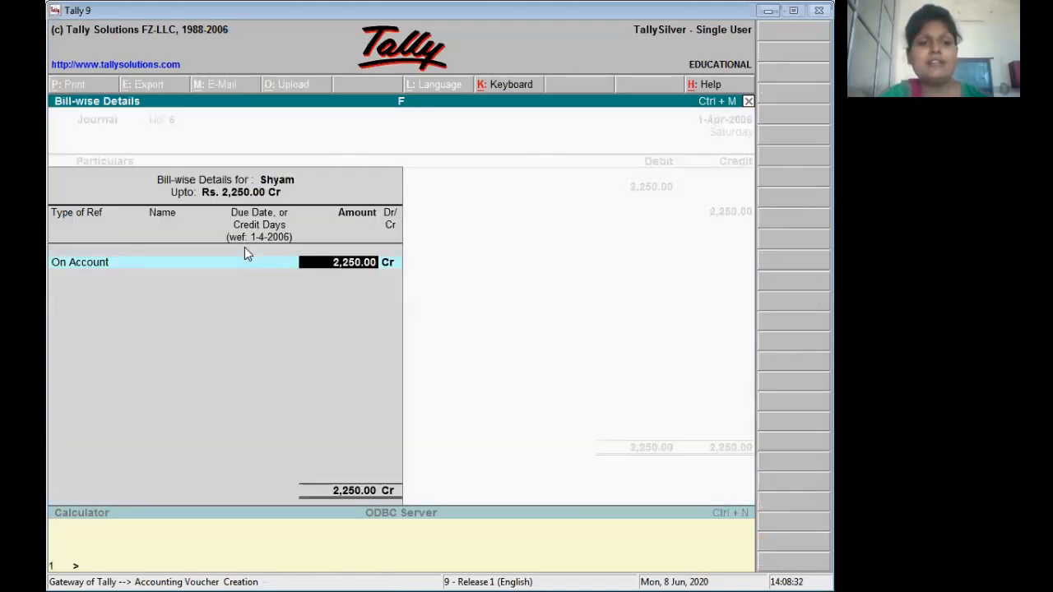
key(Return)
key(Return)
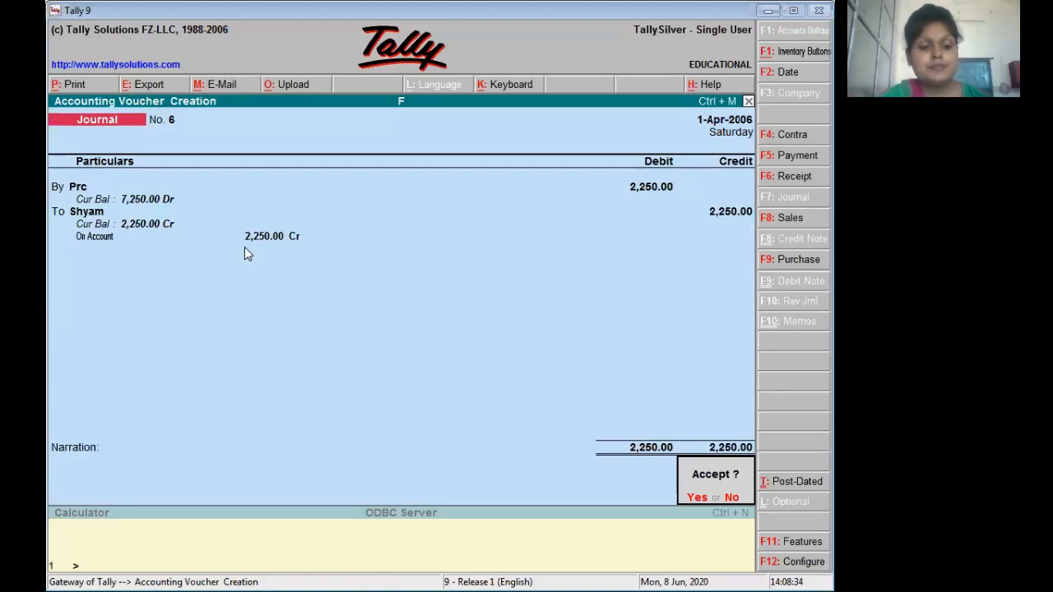
key(Return)
- Check the receipt with discount on the PowerPoint PART-4 slide, leave voucher entry and open single-group creation in Tally's accounts masters
key(alt+Tab)
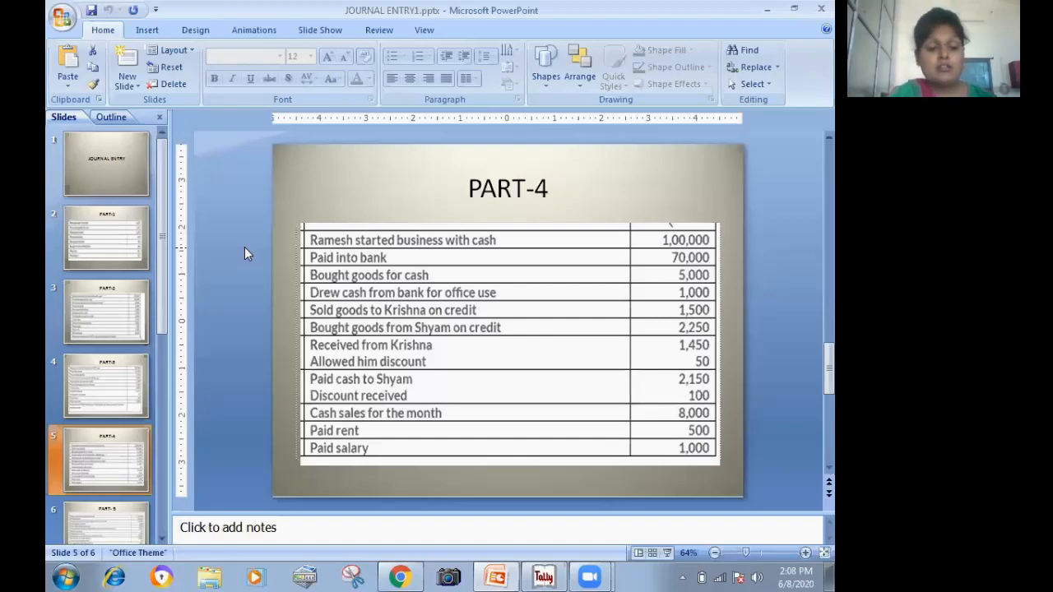
key(alt+Tab)
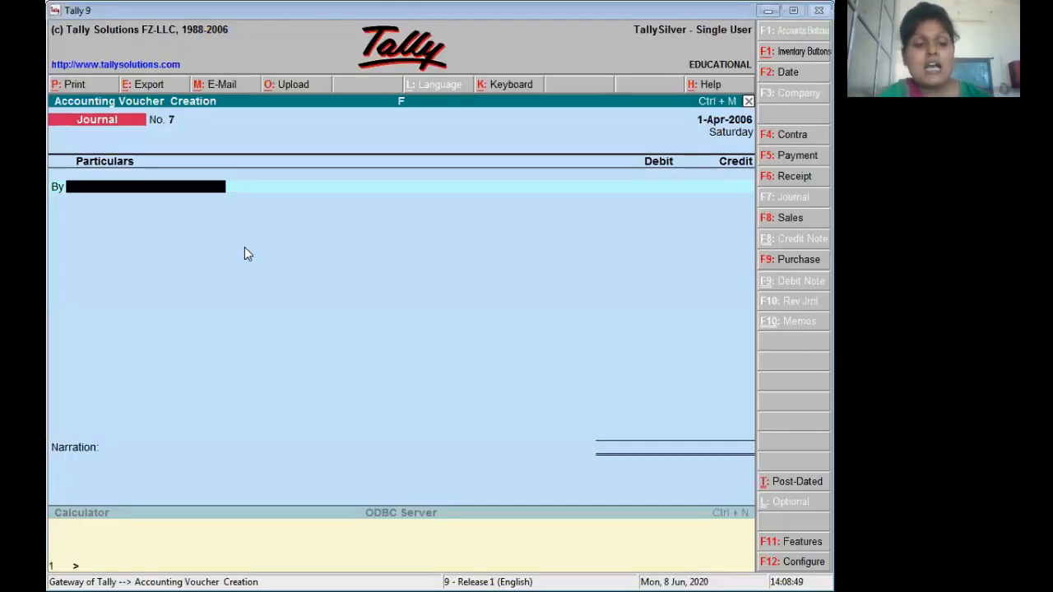
key(Escape)
key(Escape)
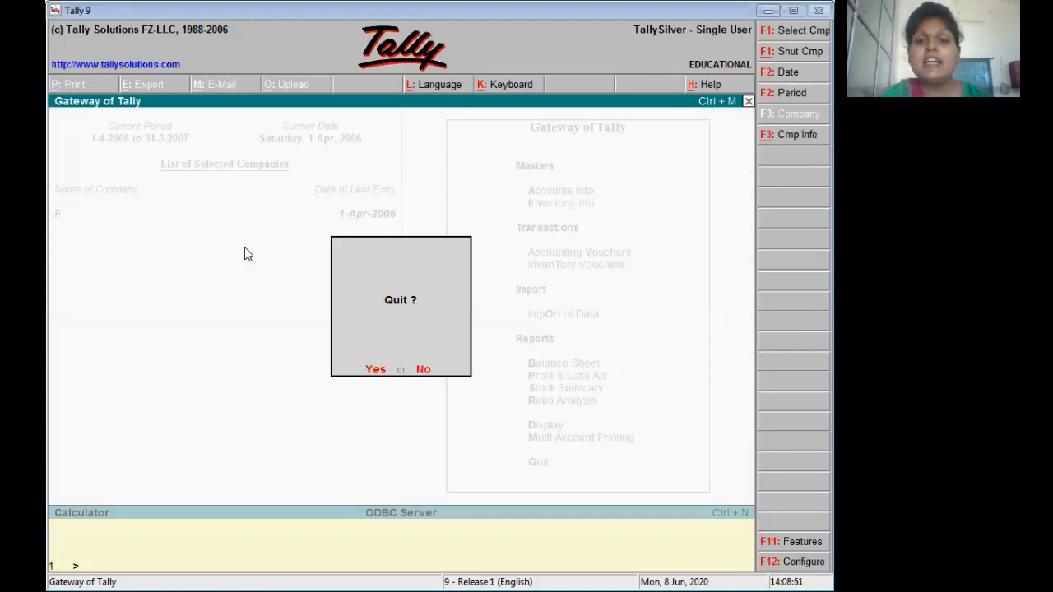
key(Escape)
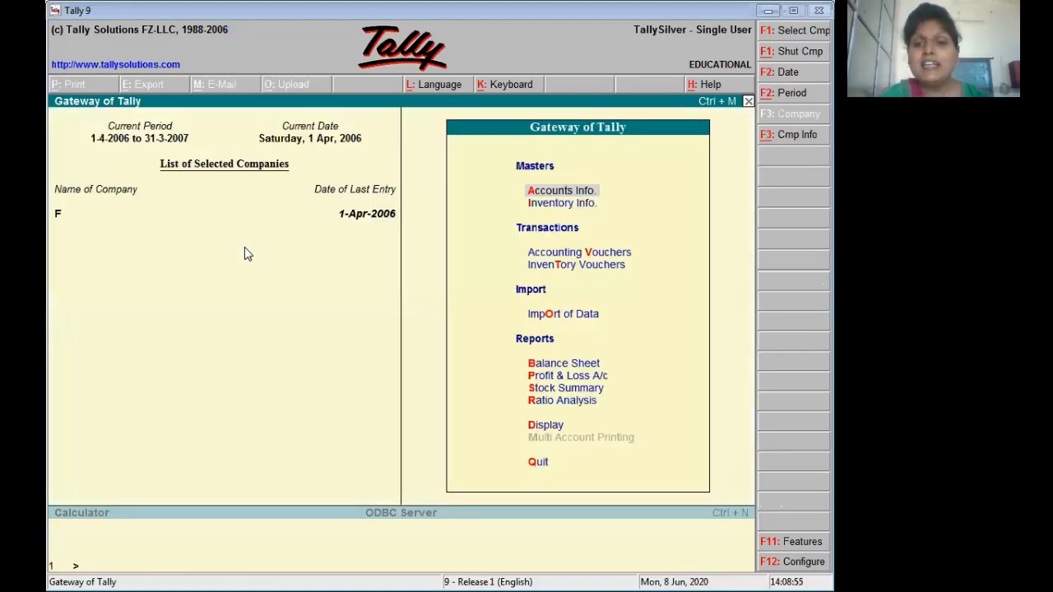
key(Return)
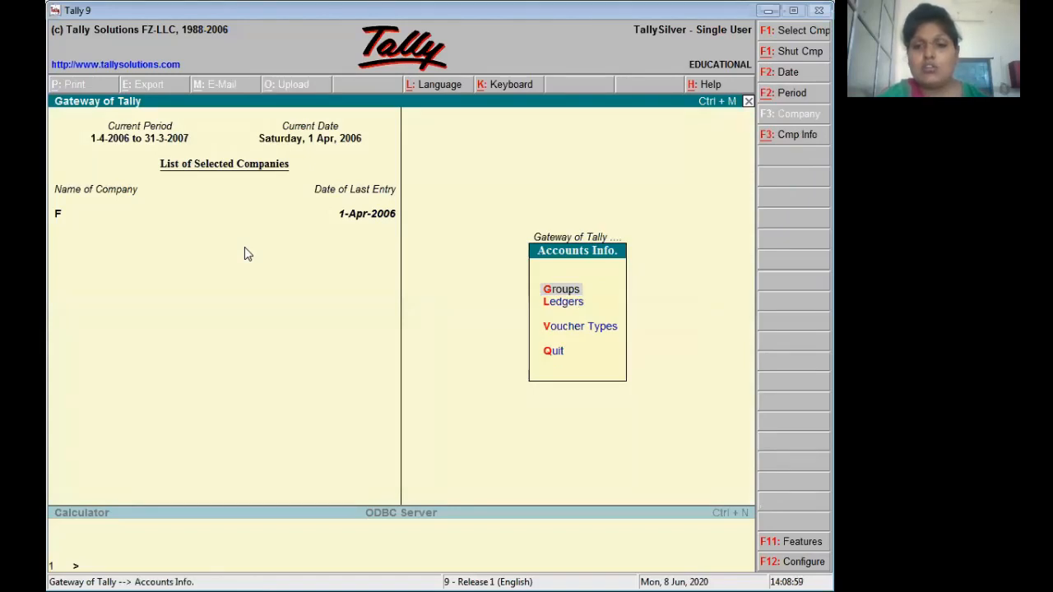
key(Return)
key(Return)
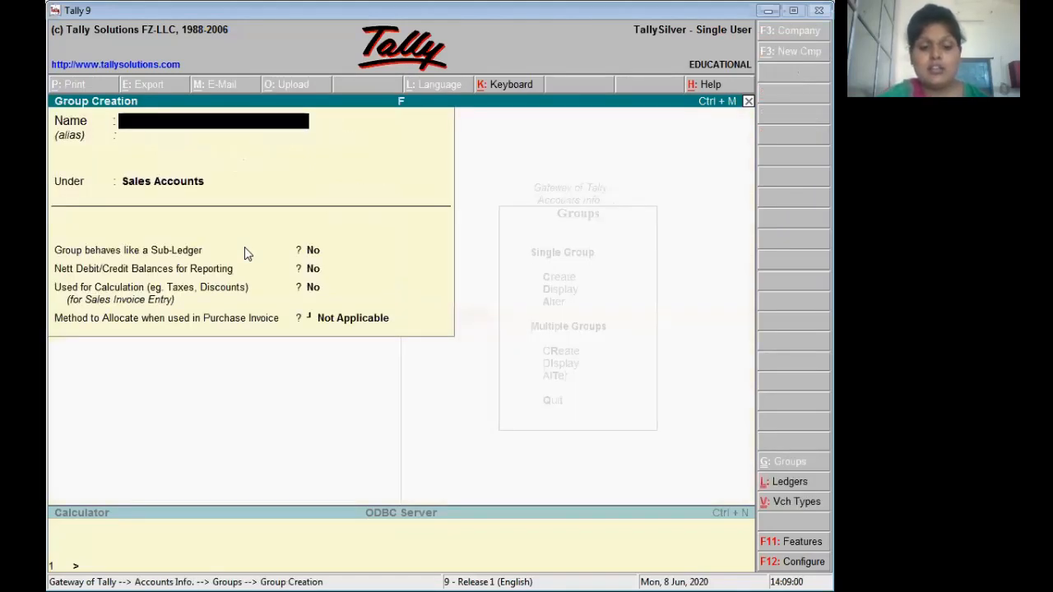
- Create a group named Discount under Sales Accounts, used for calculation, with purchase invoice allocation set to Appropriate by Value
text(Discount)
key(Return)
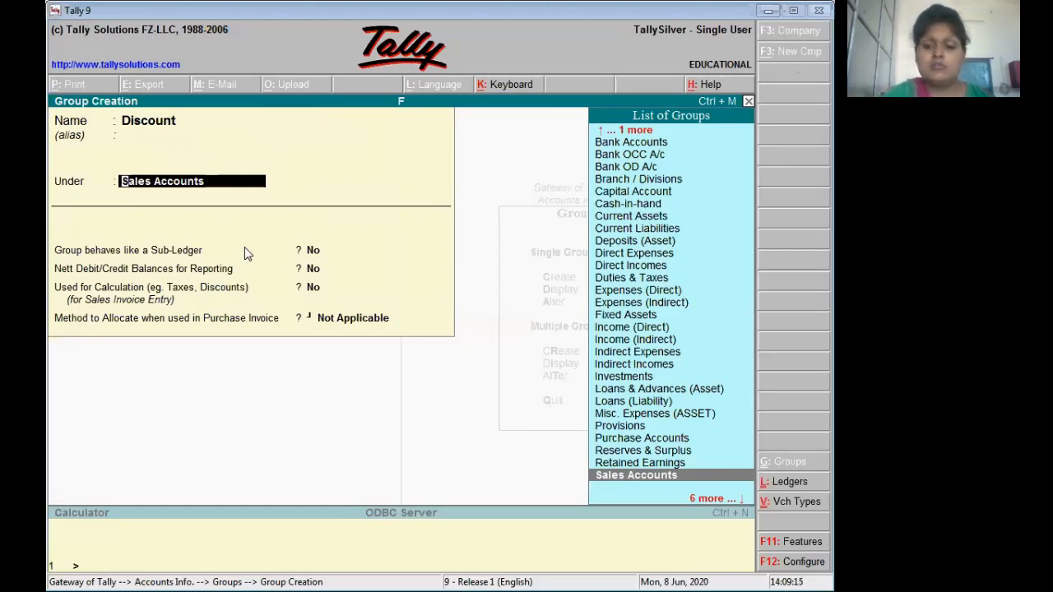
key(Return)
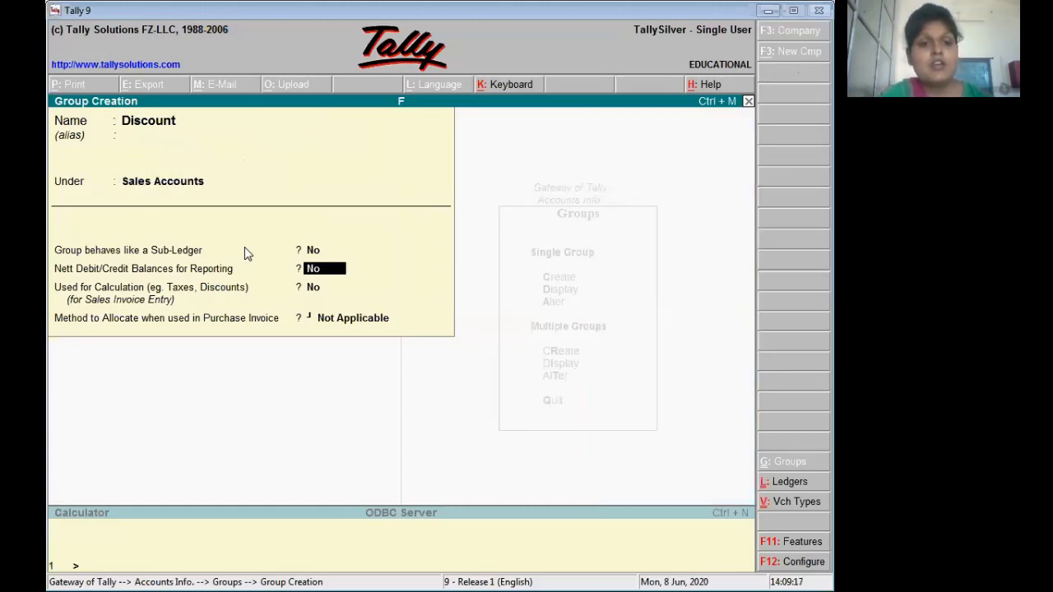
key(Return)
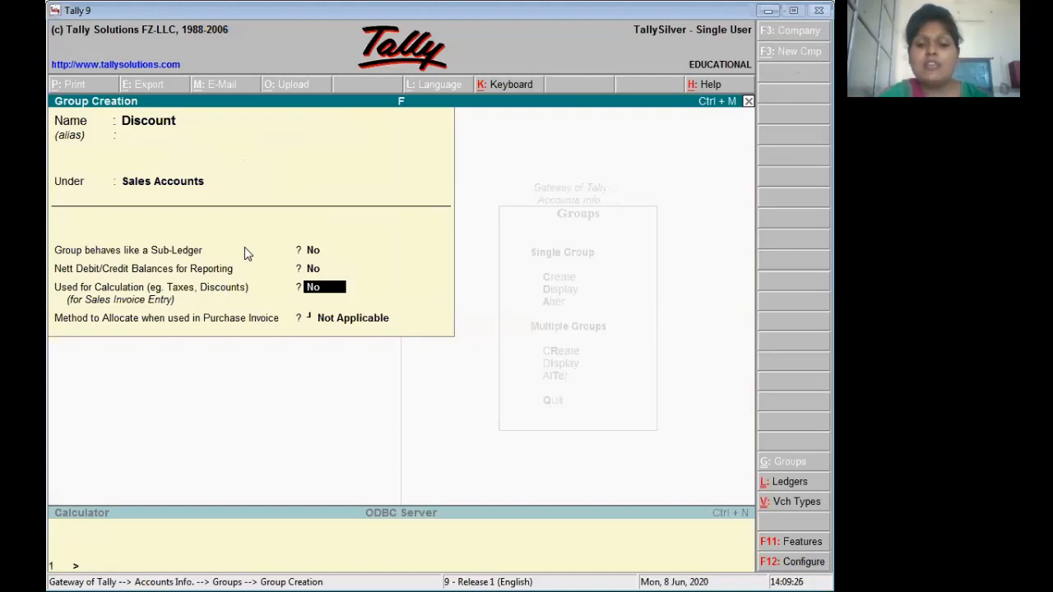
text(y)
key(Return)
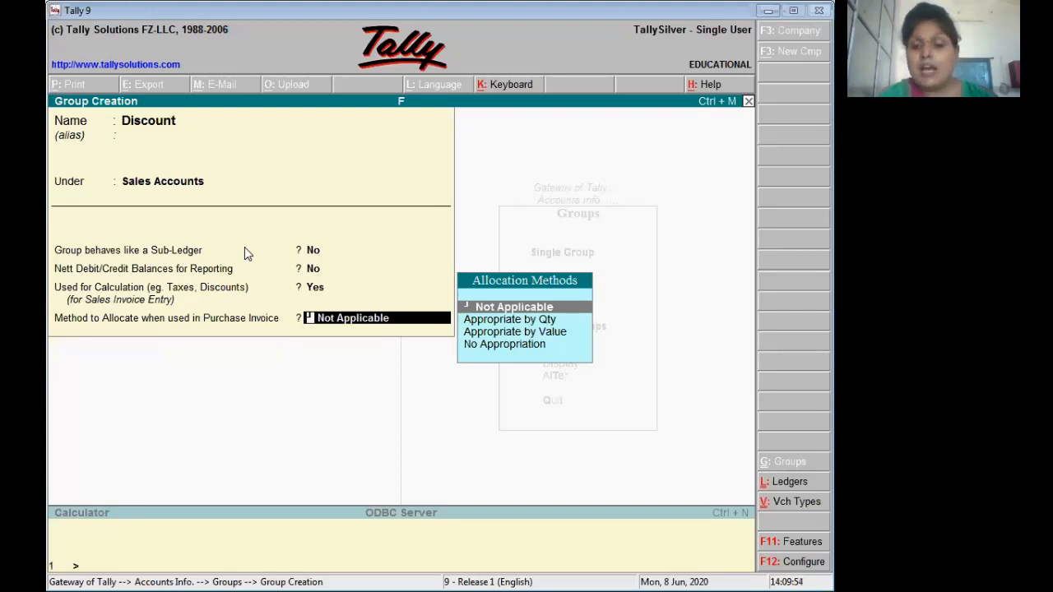
key(Down)
key(Down)
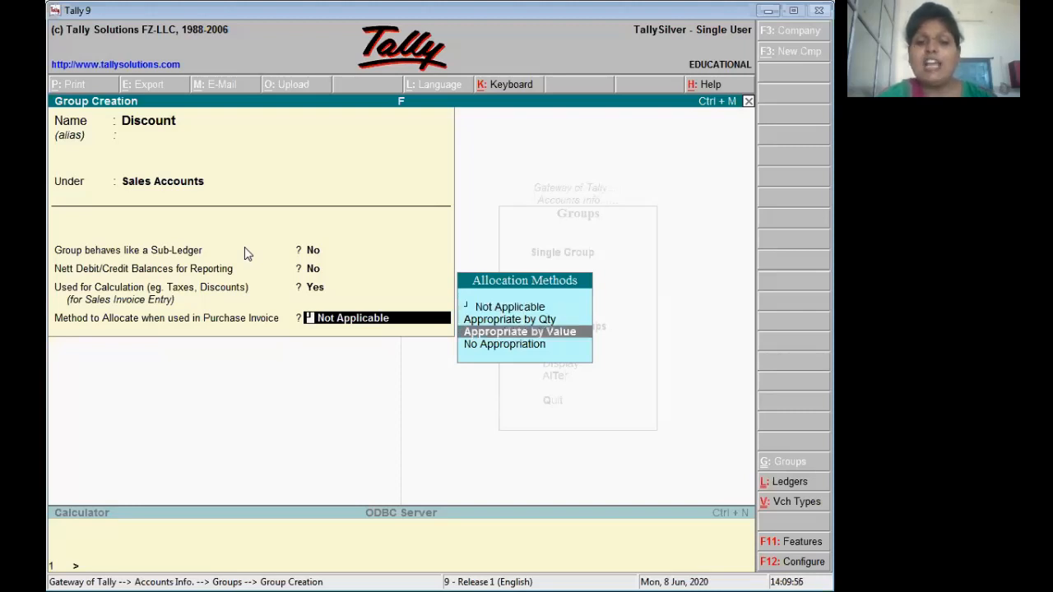
key(Return)
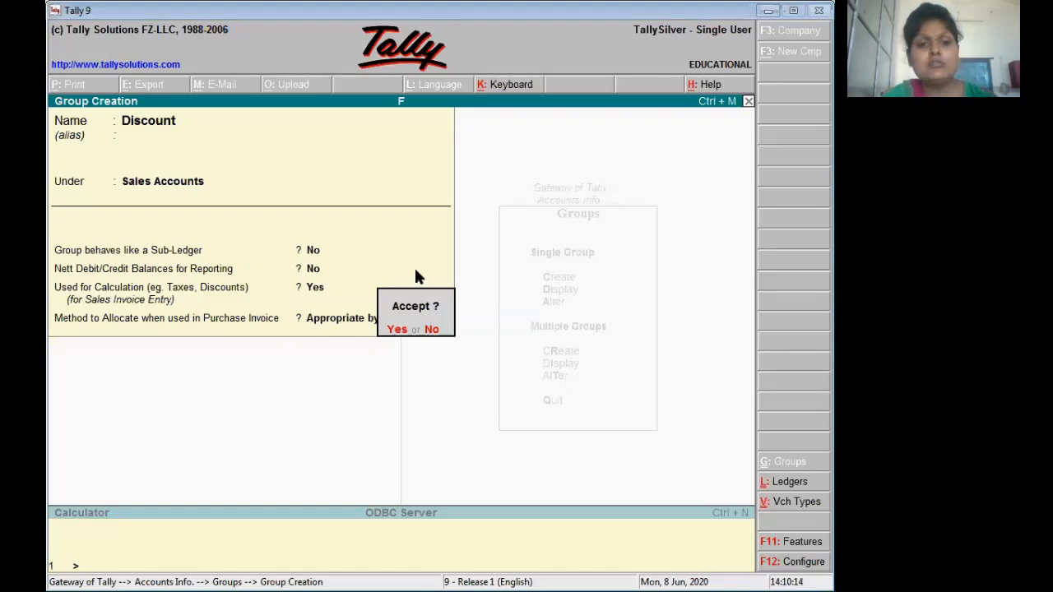
key(y)
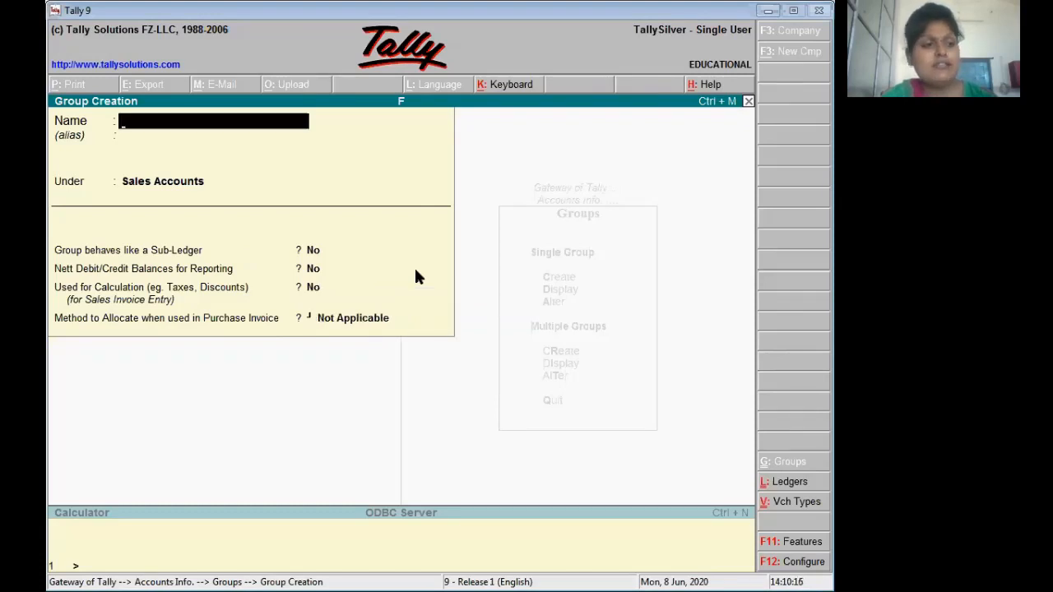
- Leave group creation, return to the Gateway of Tally and open accounting voucher entry for a new journal voucher
key(Escape)
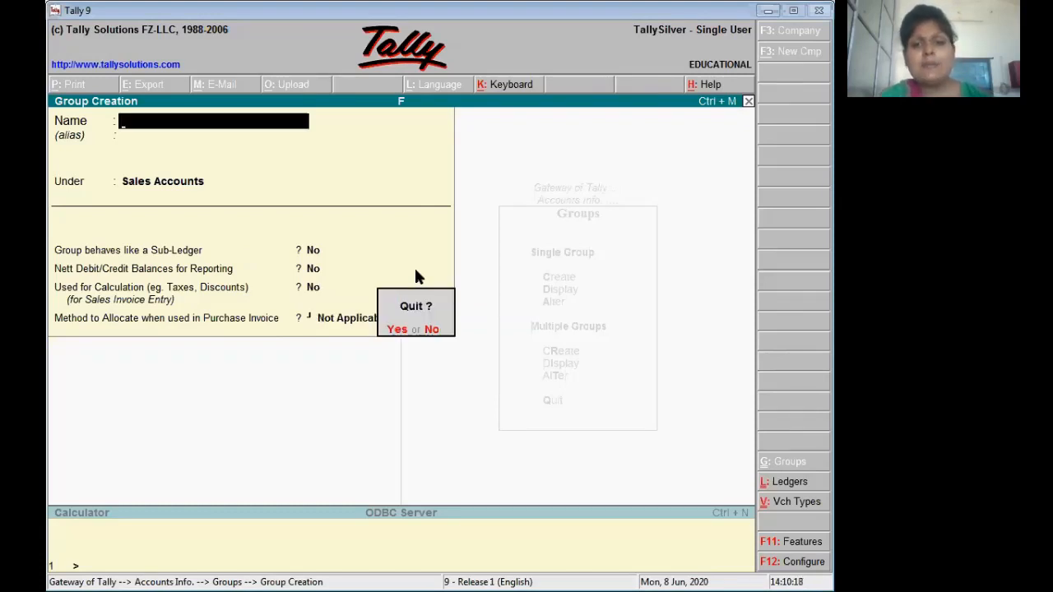
key(y)
key(Escape)
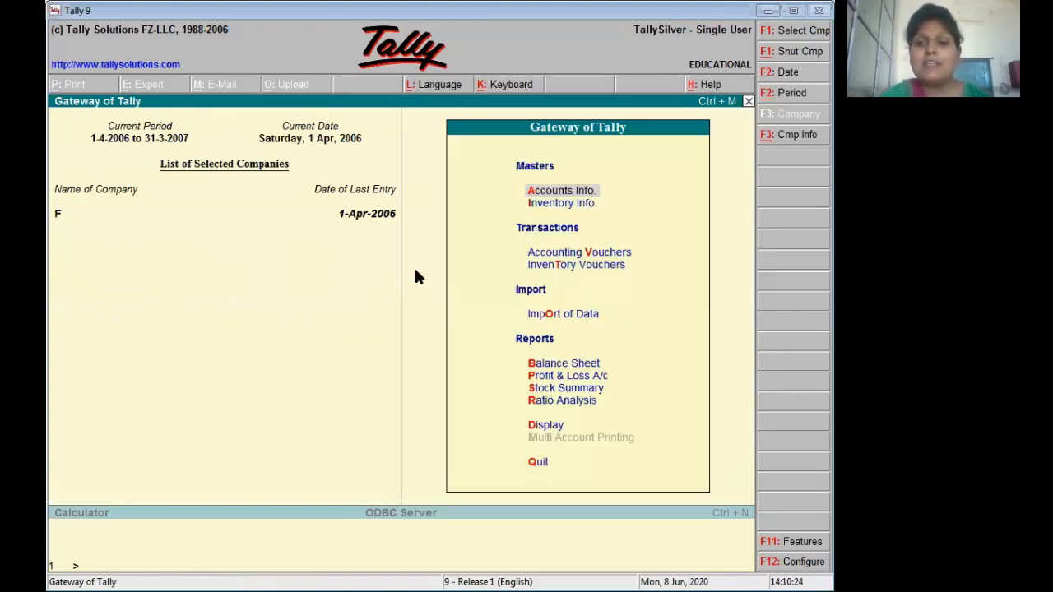
key(Down)
key(Down)
key(Return)
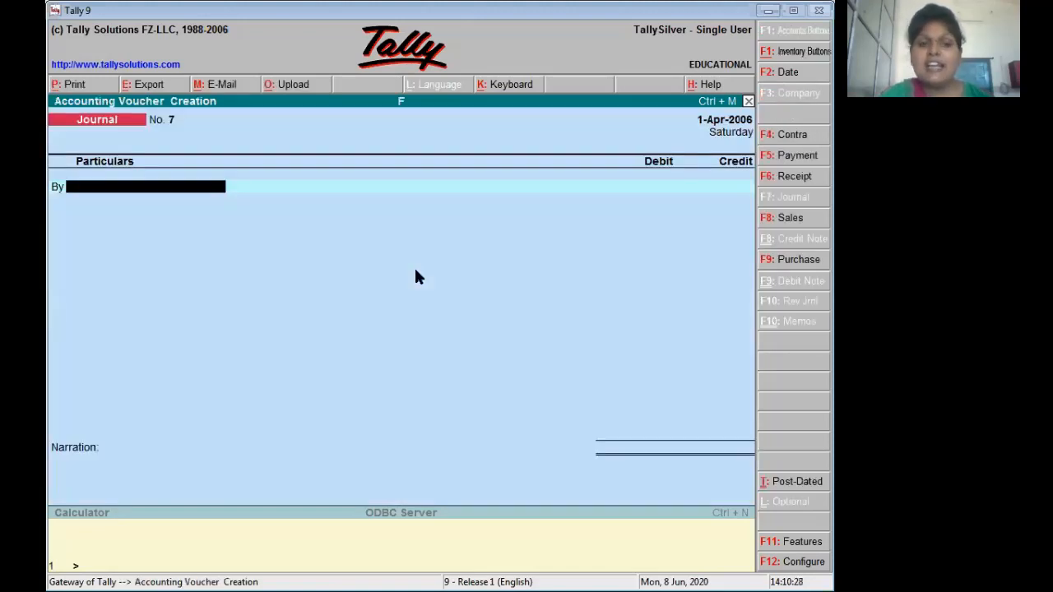
- Review the previous journal voucher and check the receipt and allowed discount amounts on the PowerPoint PART-4 slide
key(Page_Up)
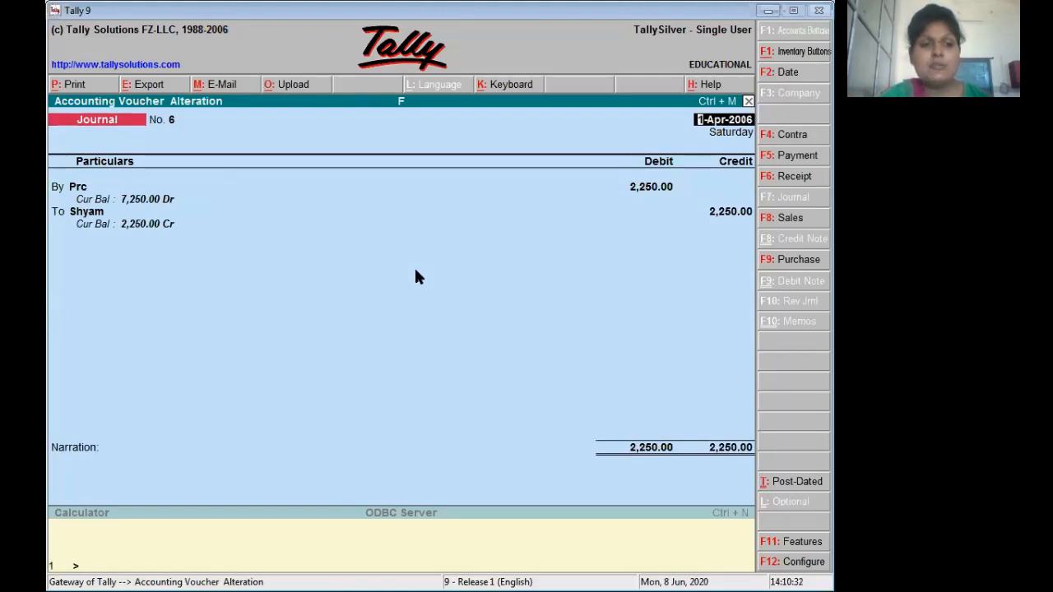
key(Page_Down)
key(alt+Tab)
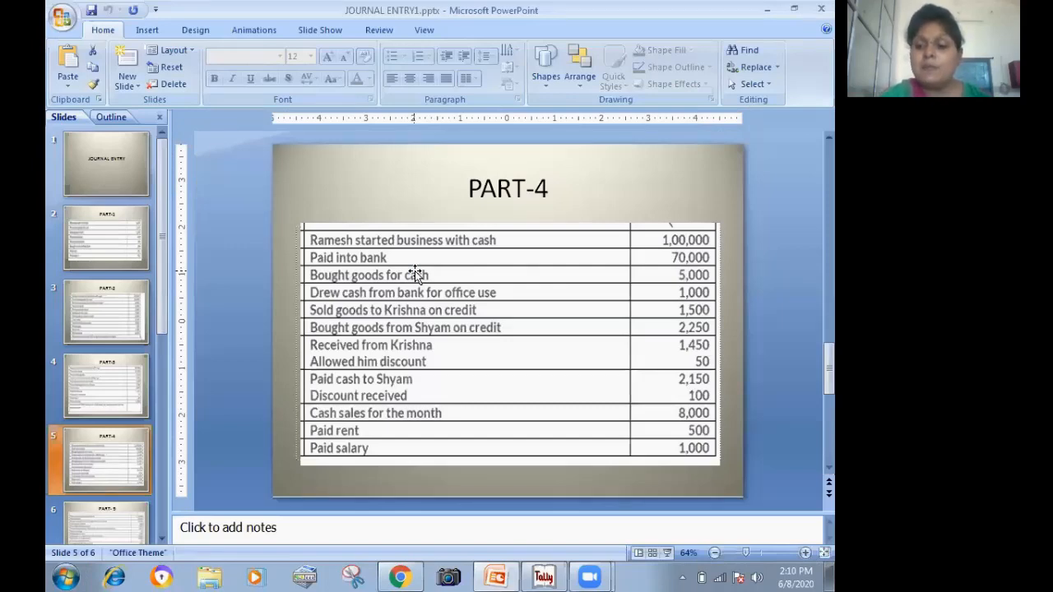
key(alt+Tab)
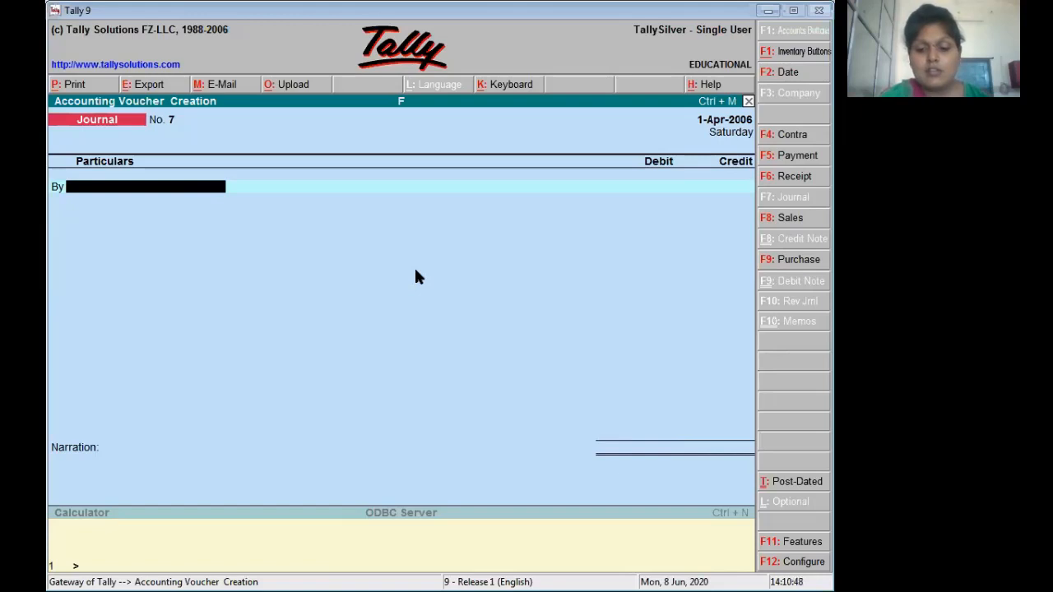
- Debit Cash with 1,450 on the first line of journal voucher 7
text(c)
key(Return)
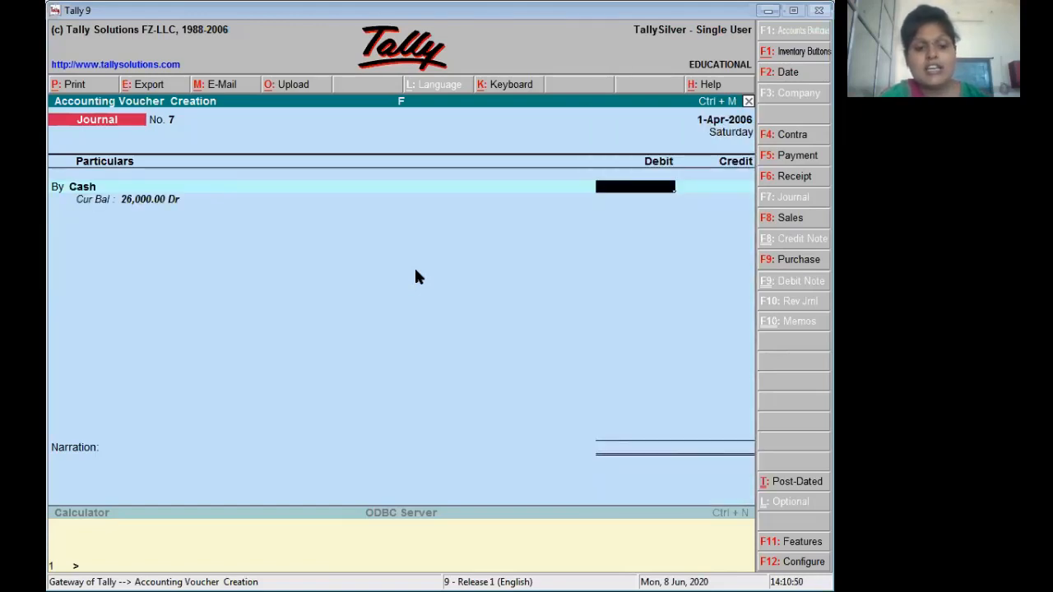
text(1)
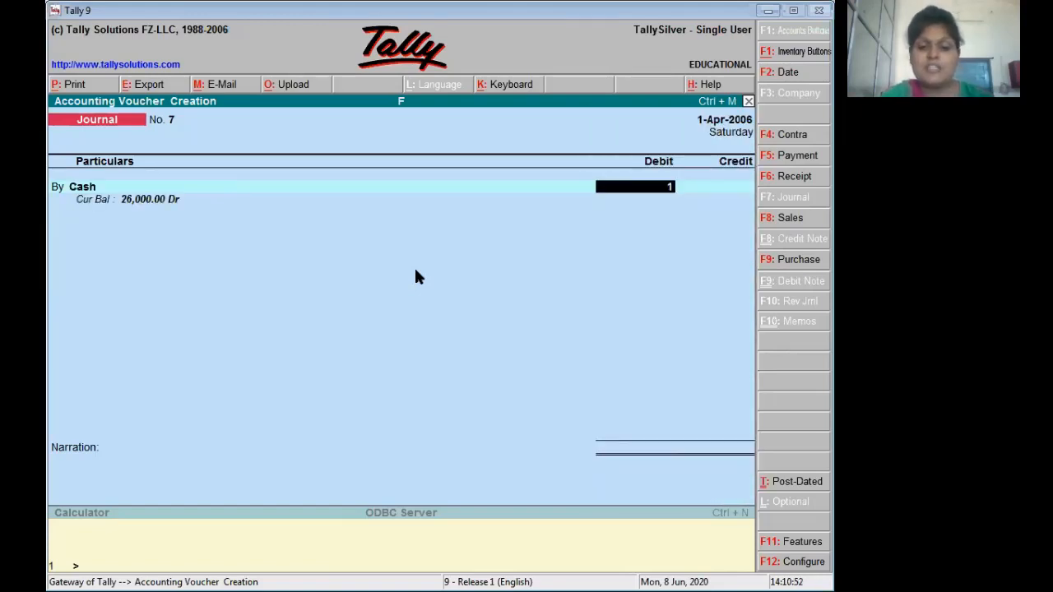
text(,450)
key(Return)
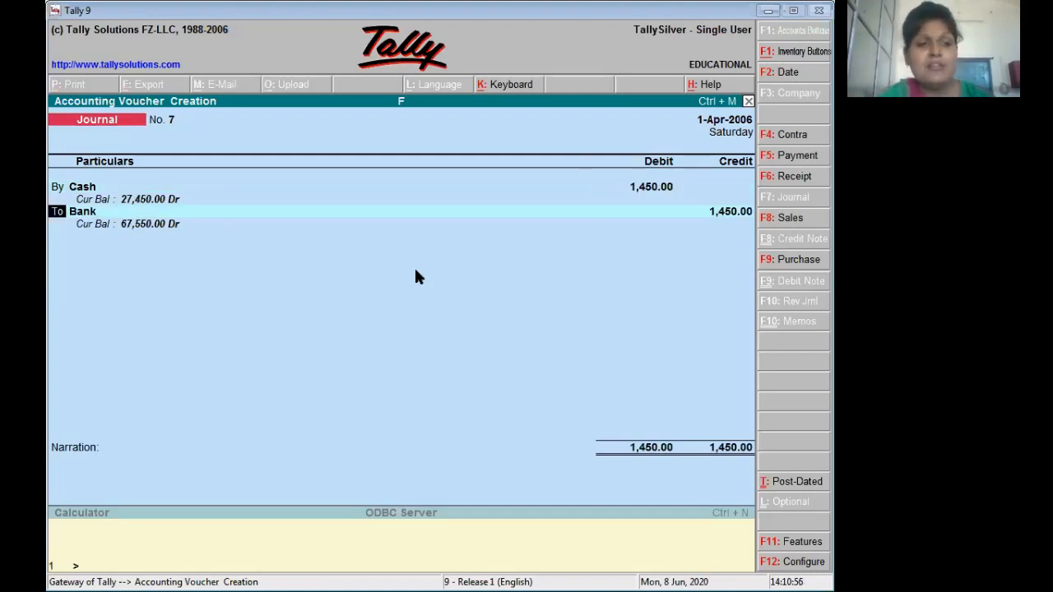
- Make voucher 7's second line a debit and create a Discount ledger for it under the Discount group, with inventory values affected
text(b)
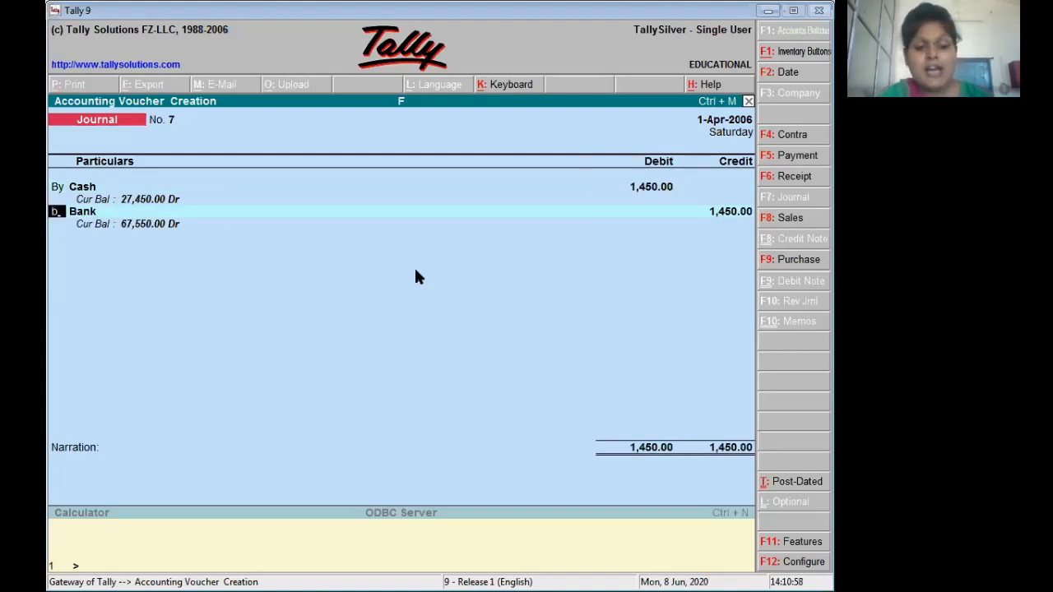
key(Return)
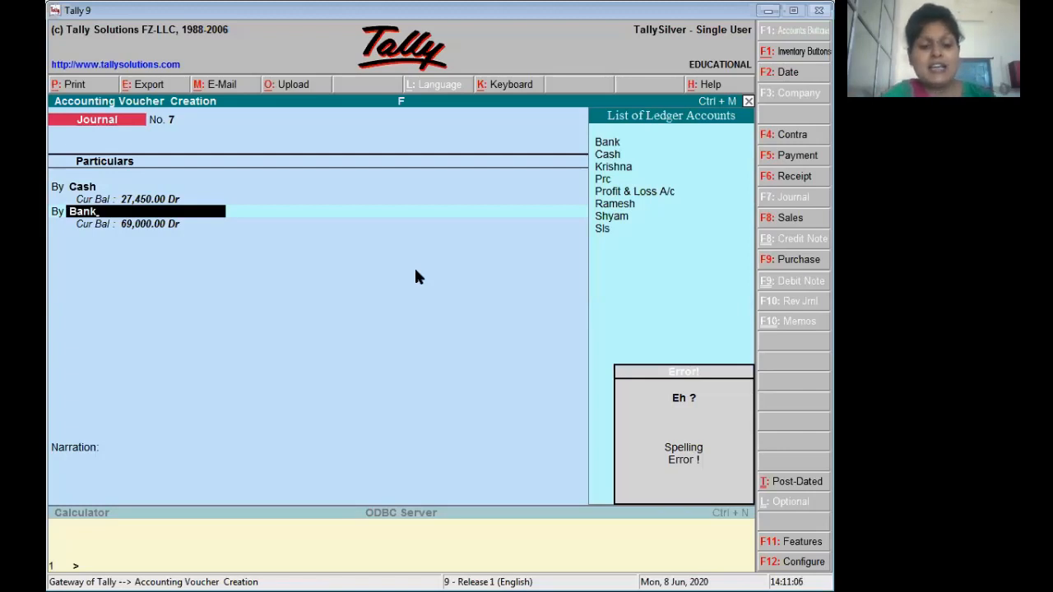
key(alt+c)
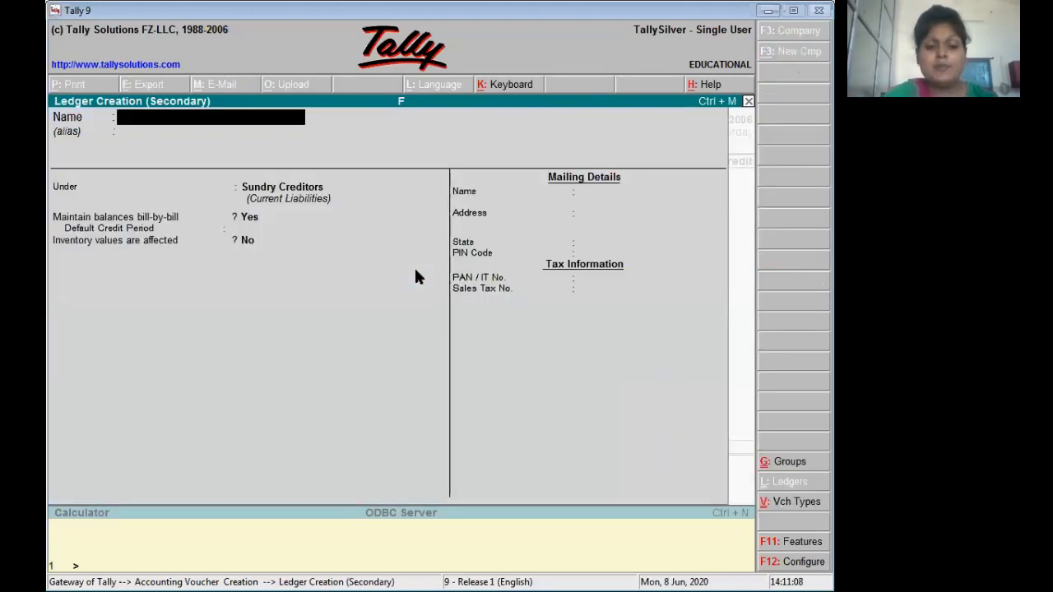
text(Discount)
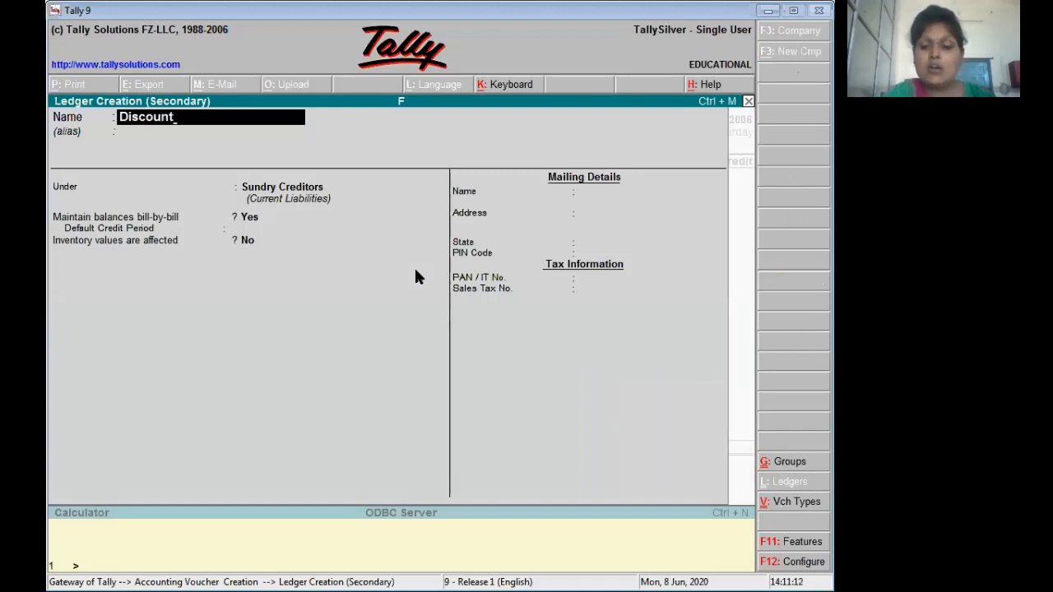
key(Return)
text(disc)
key(Return)
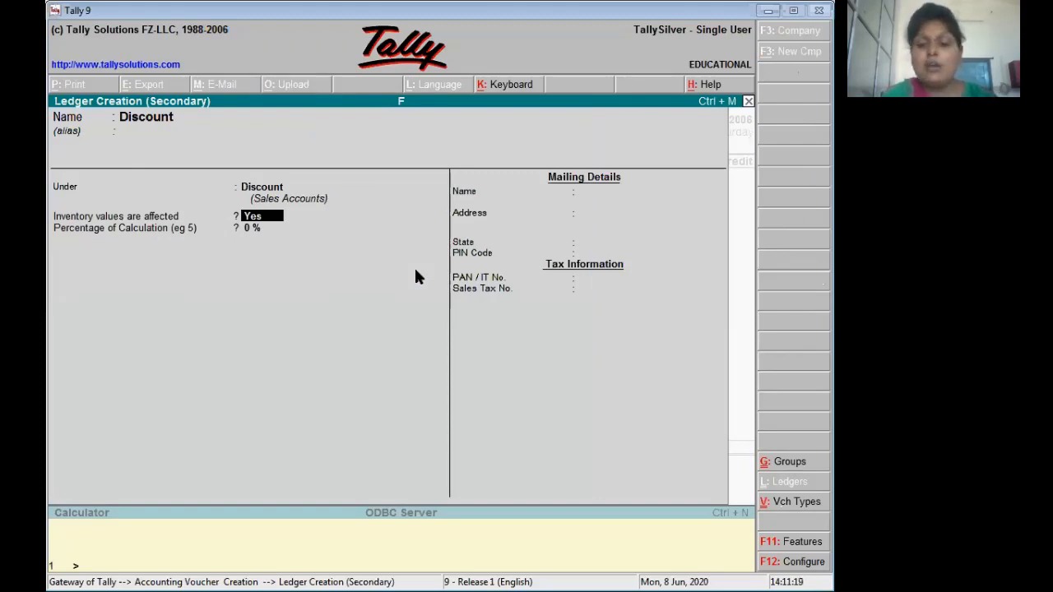
key(Return)
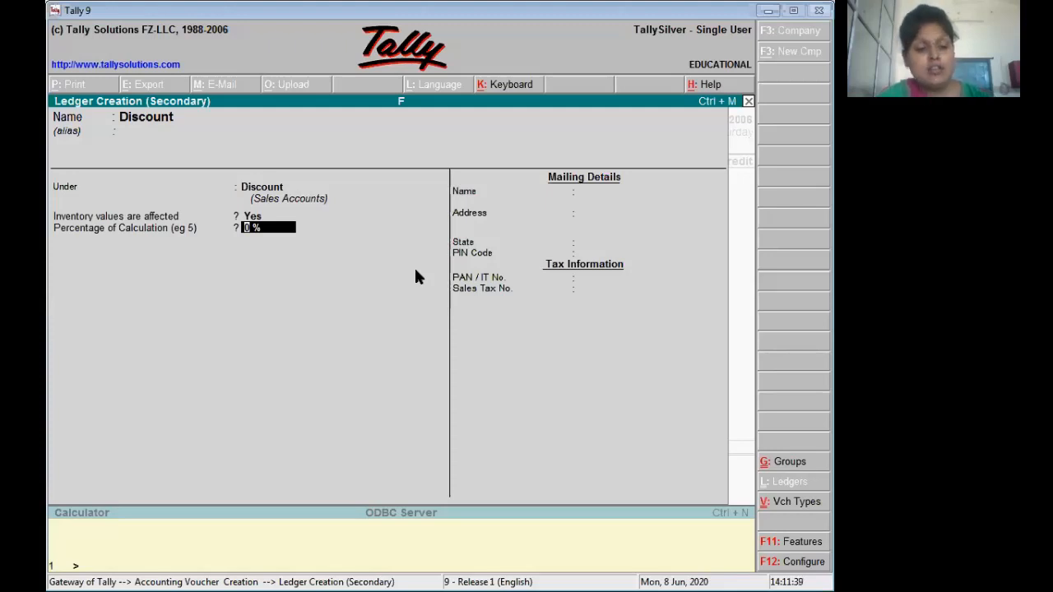
key(ctrl+a)
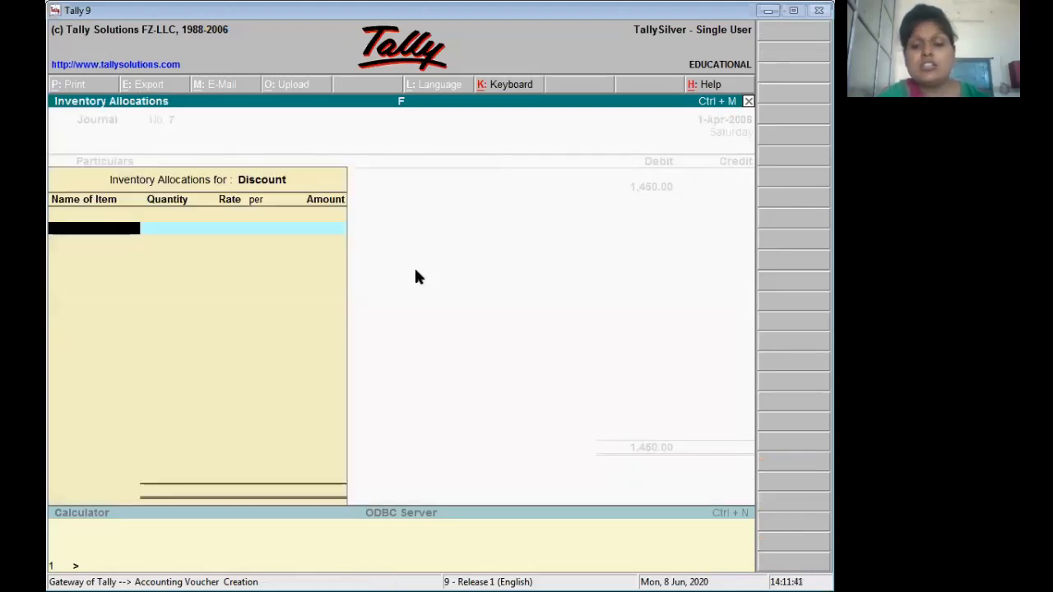
- Leave the Discount ledger's inventory allocations empty and debit it with 50 on voucher 7
key(Return)
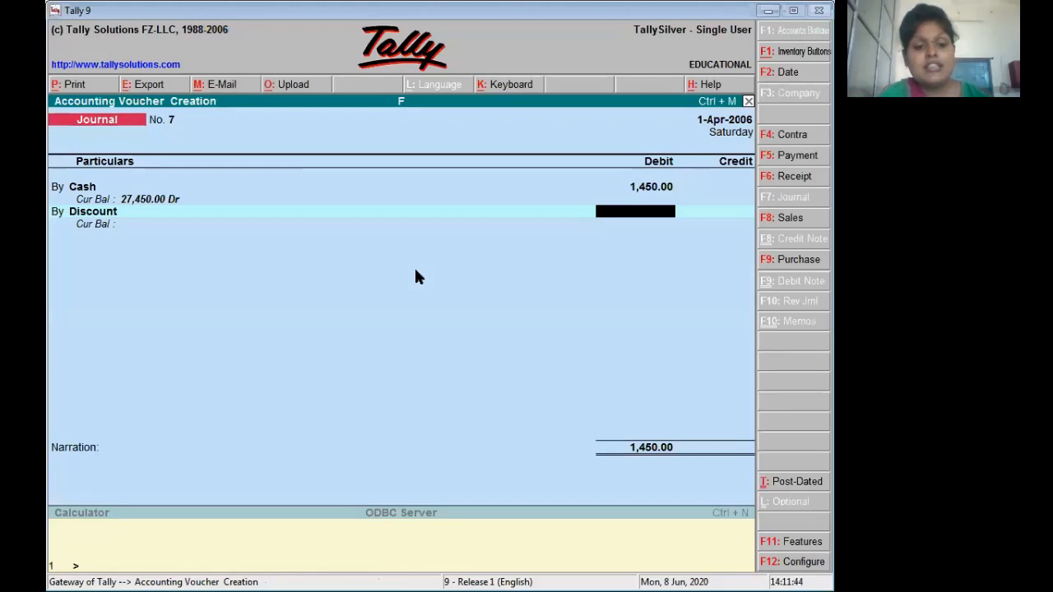
text(50)
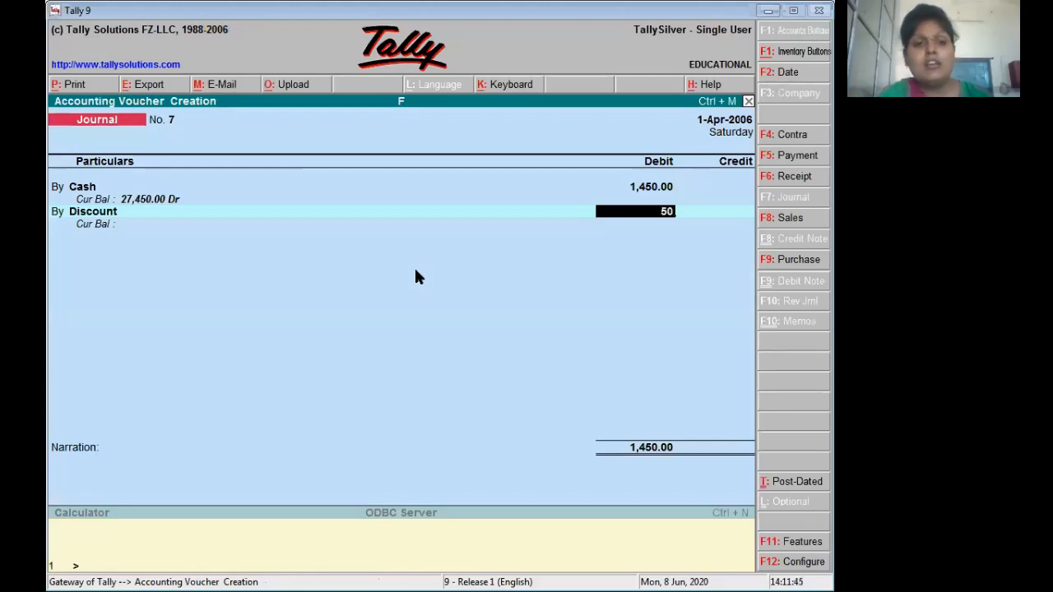
key(Return)
key(Return)
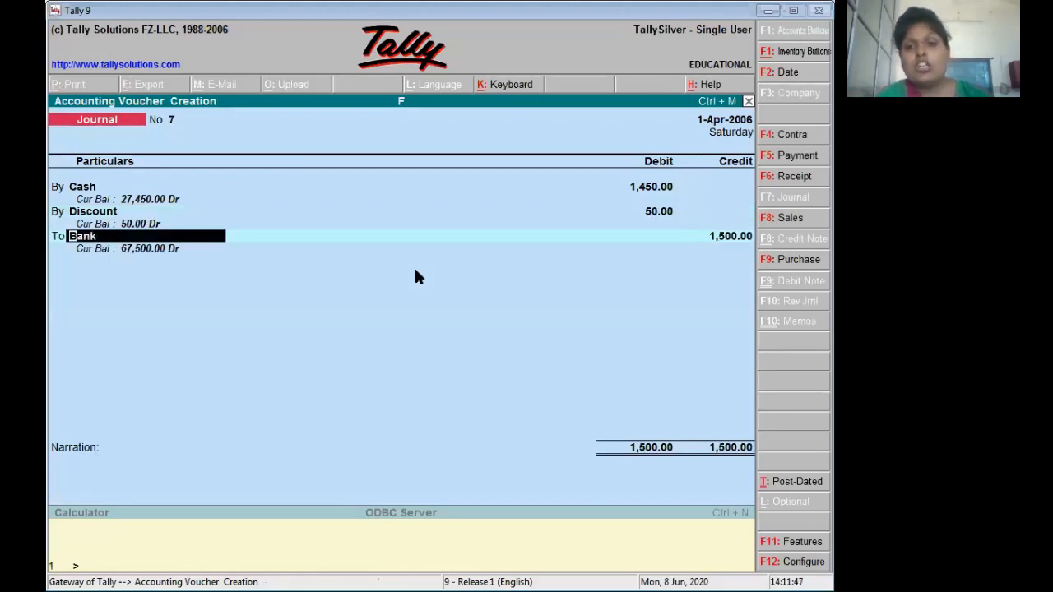
- Credit 1,500 to the customer's ledger as On Account in place of Bank and save journal voucher 7 without narration
text(K)
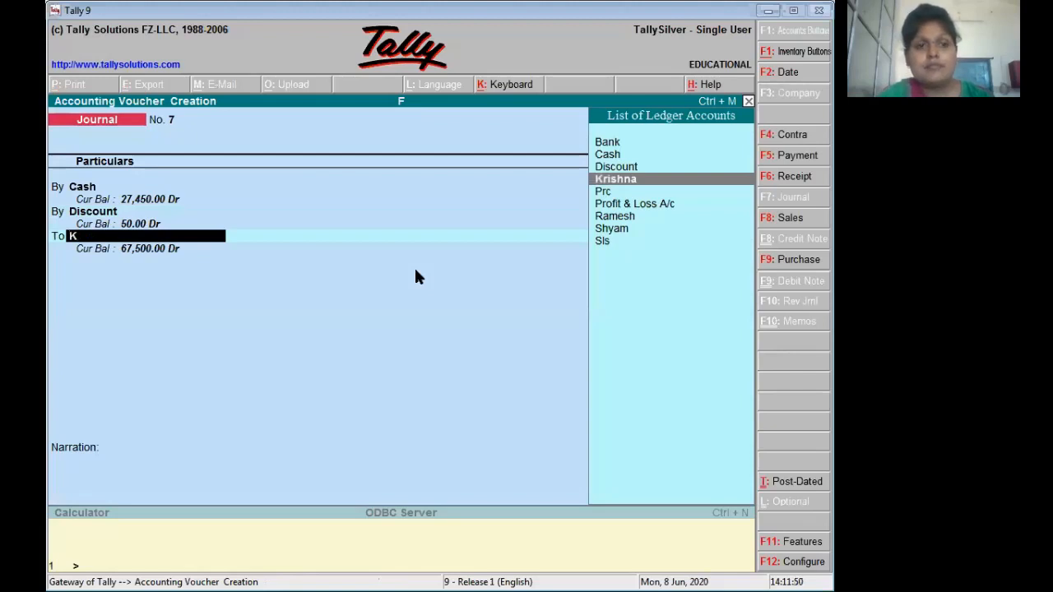
key(Return)
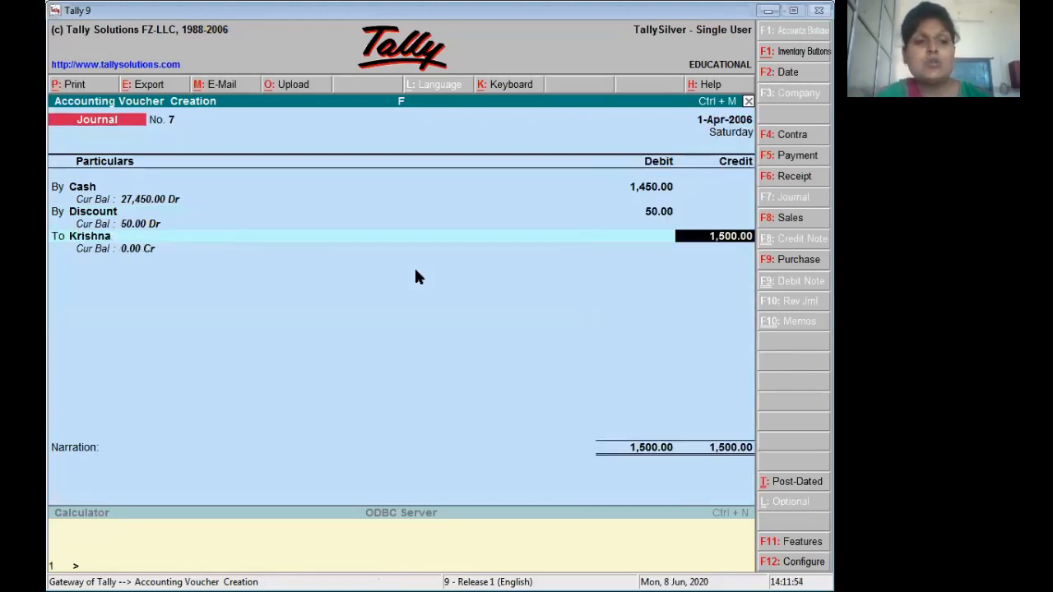
key(Return)
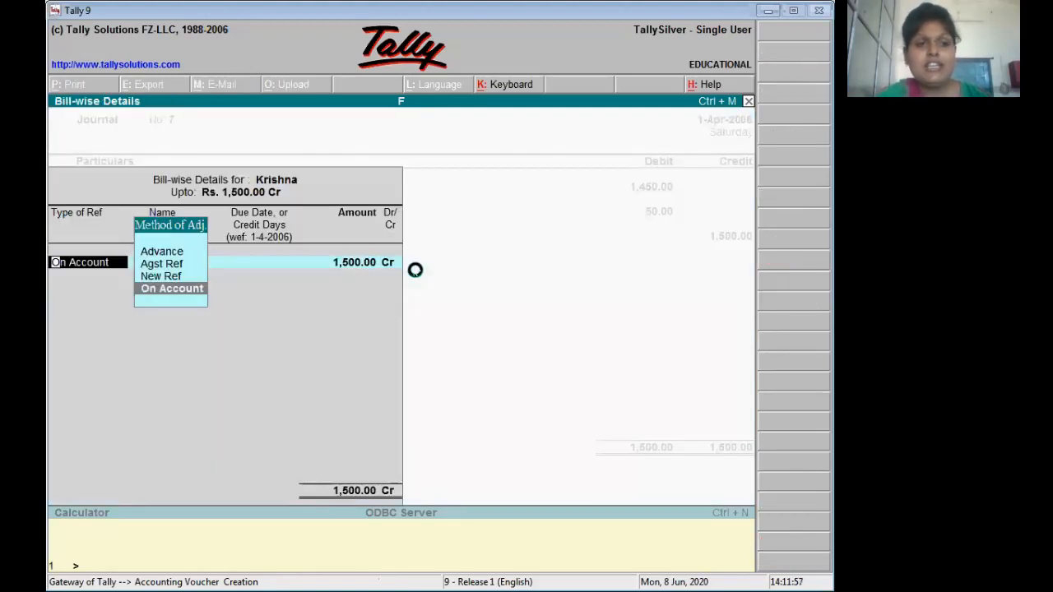
key(ctrl+a)
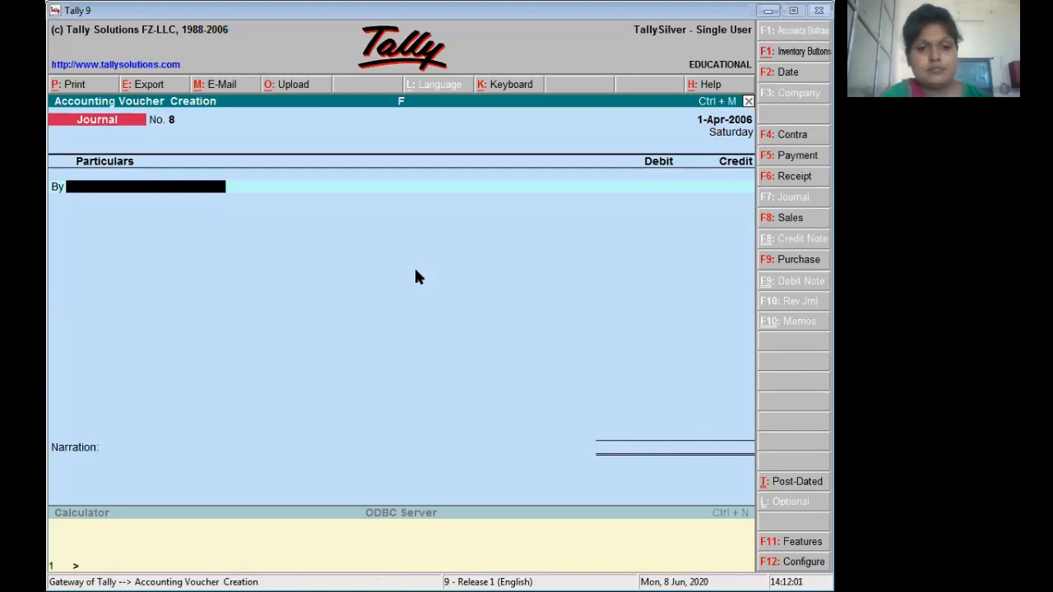
- Consult the PART-4 slide for the supplier payment and debit 2,150 to the supplier's ledger as On Account on journal voucher 8
key(alt+Tab)
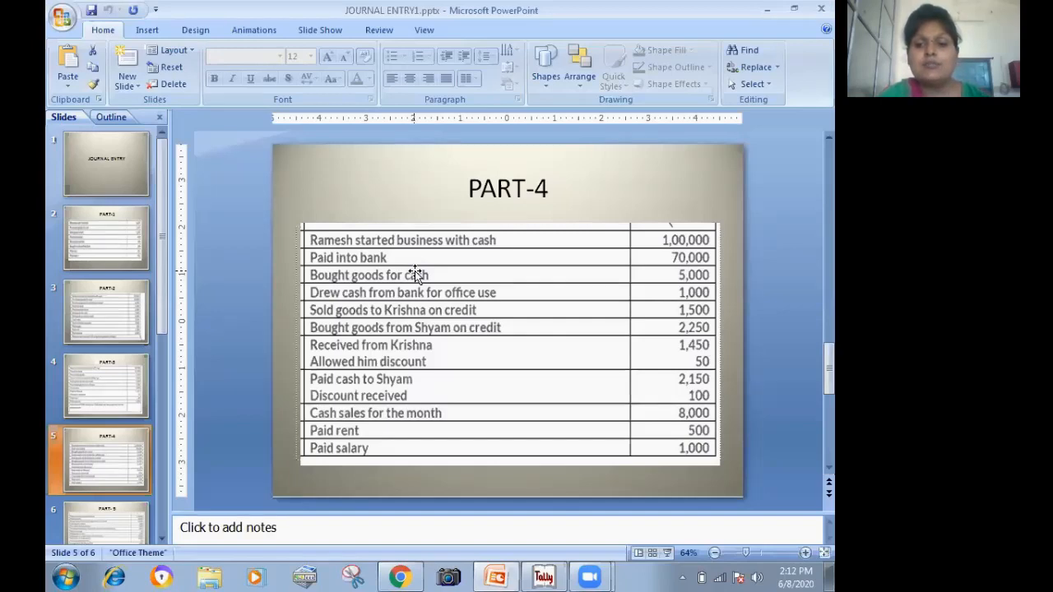
key(alt+Tab)
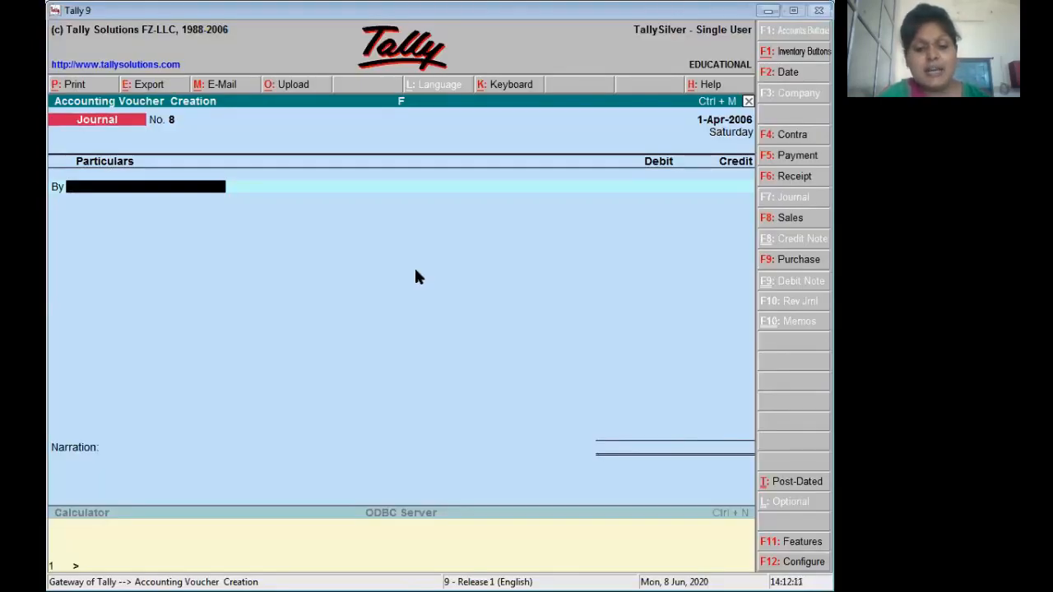
text(S)
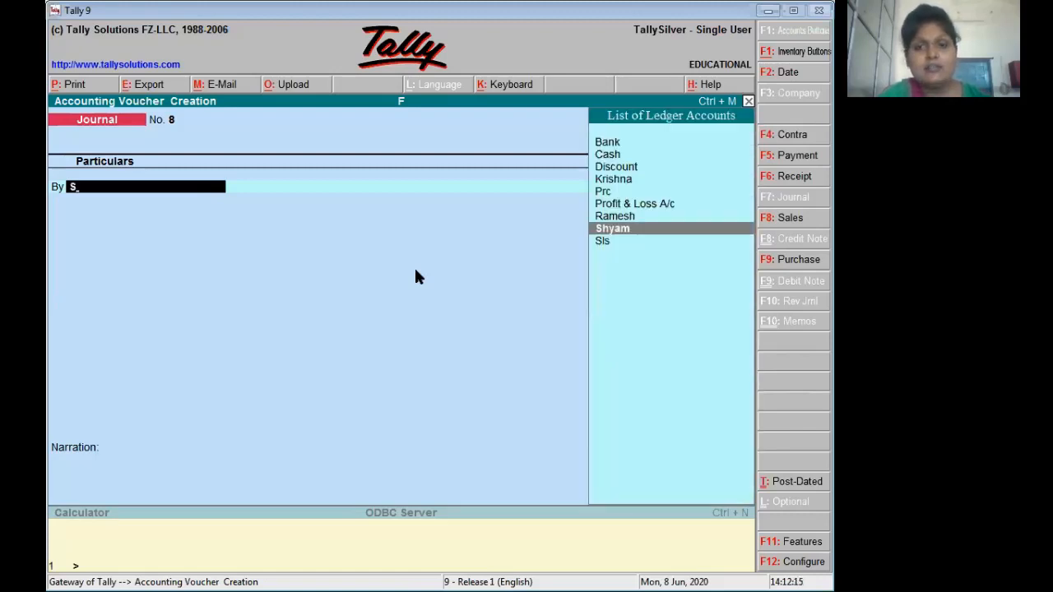
key(Return)
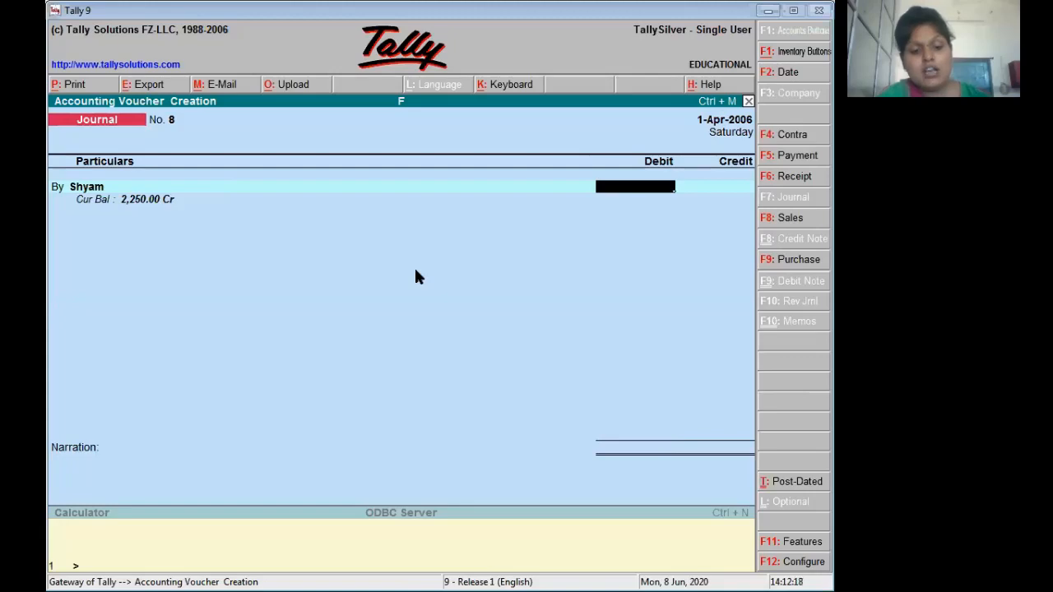
key(alt+Tab)
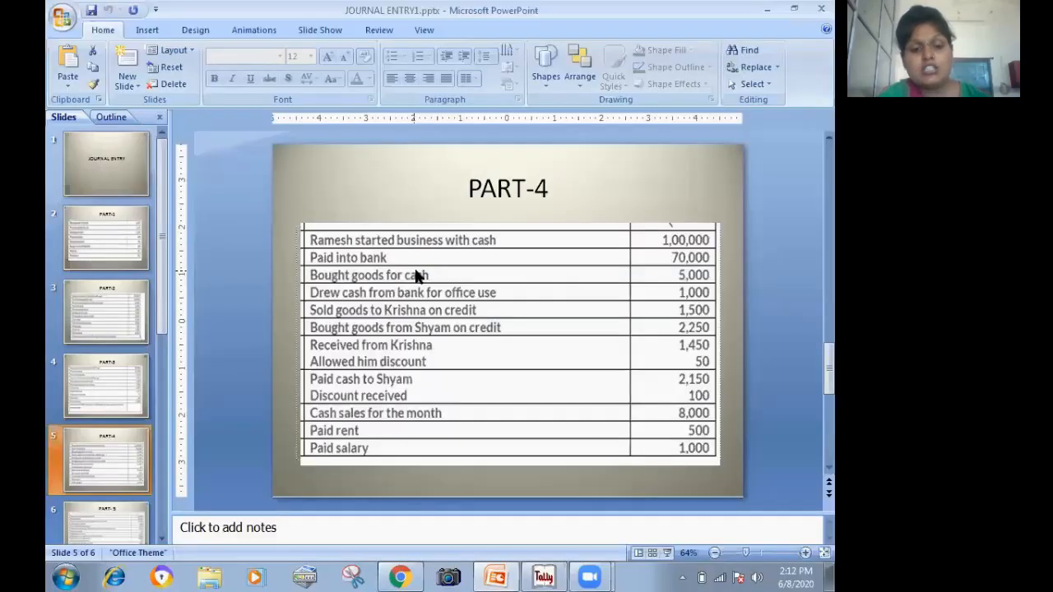
key(alt+Tab)
text(2,15)
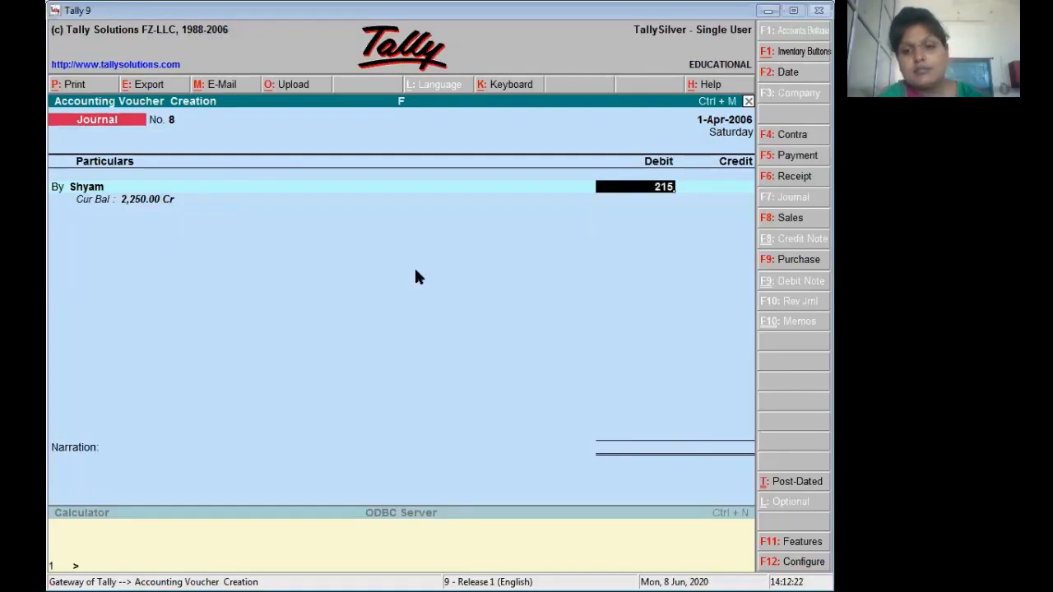
text(0)
key(Return)
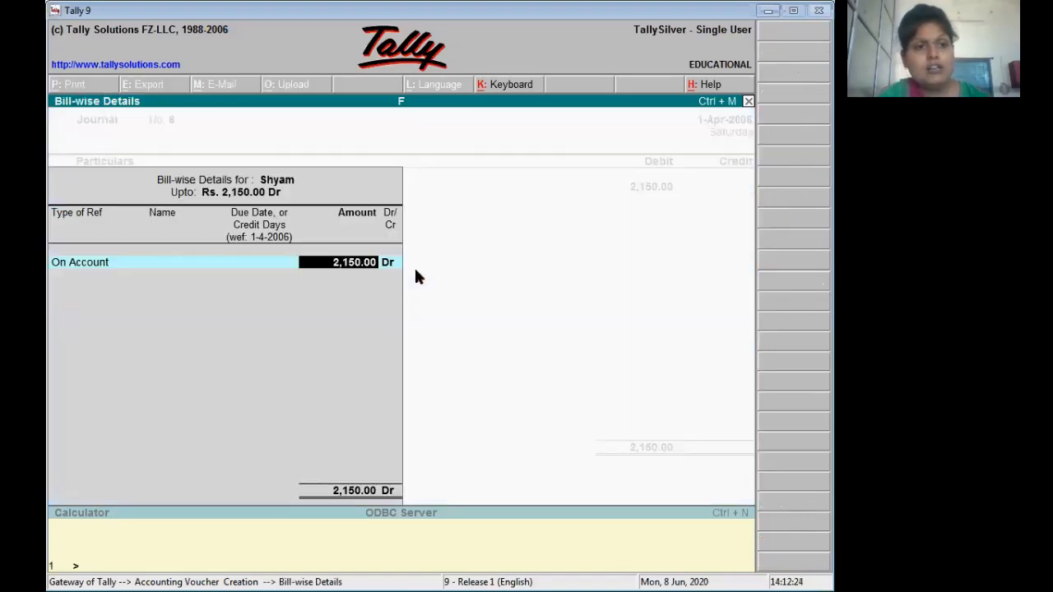
key(Return)
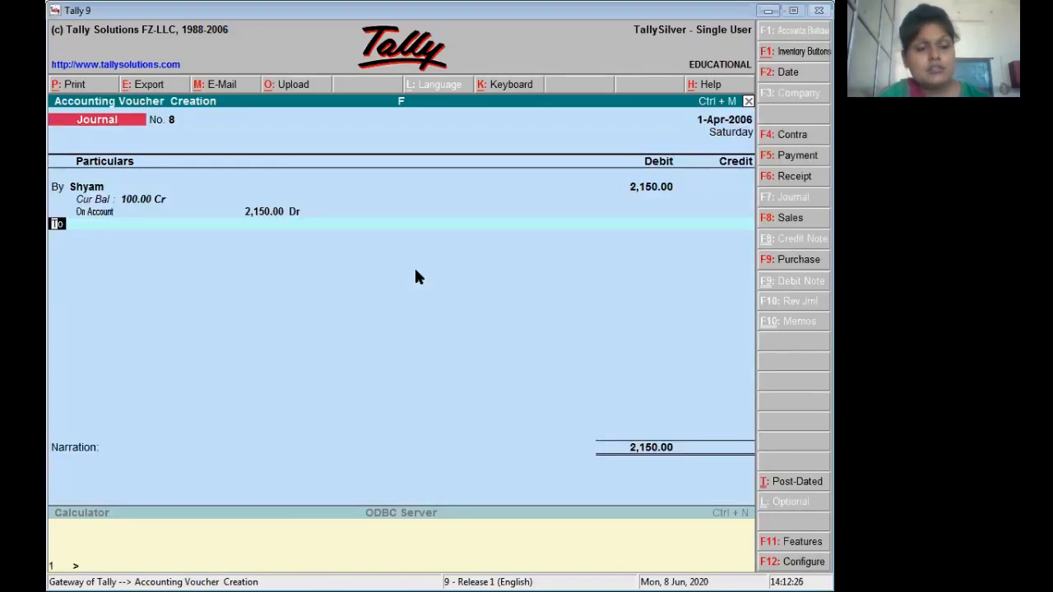
- Enter Cash as a second debit of 2,150 on journal voucher 8 and add the Discount ledger as a 4,300 credit
key(Return)
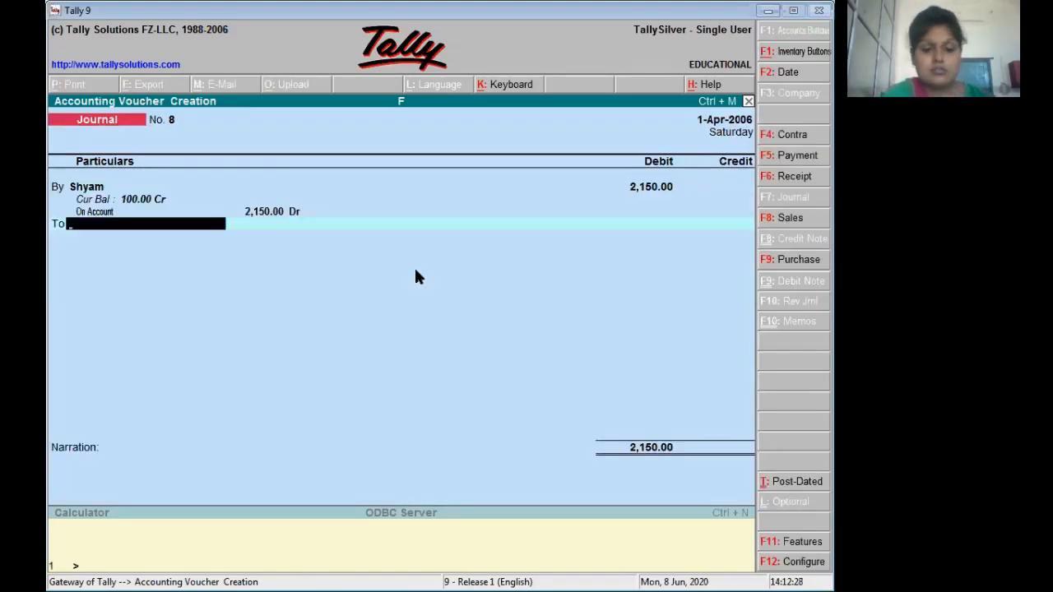
key(BackSpace)
text(b)
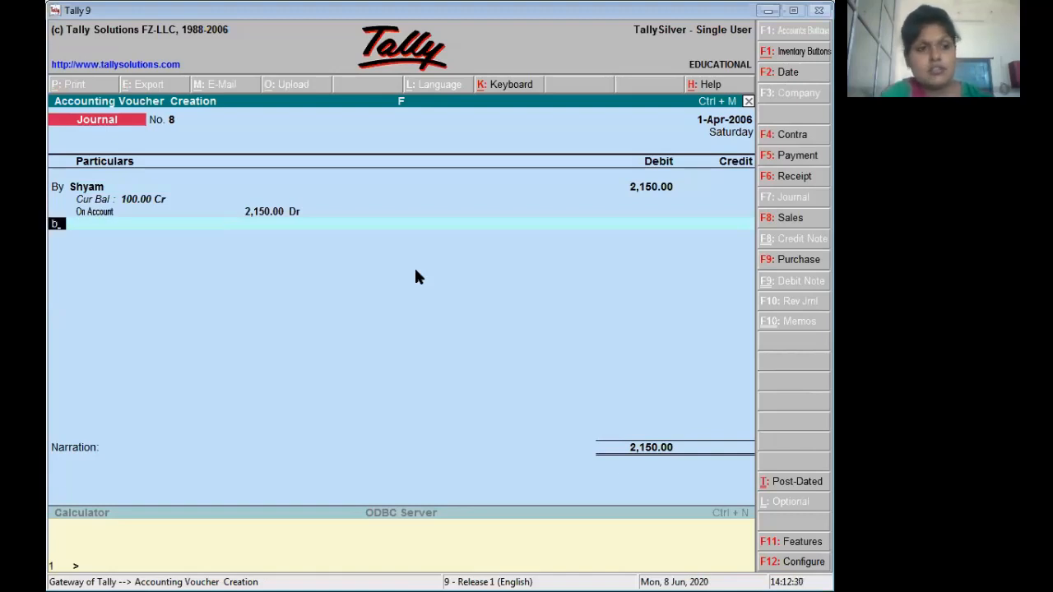
key(Return)
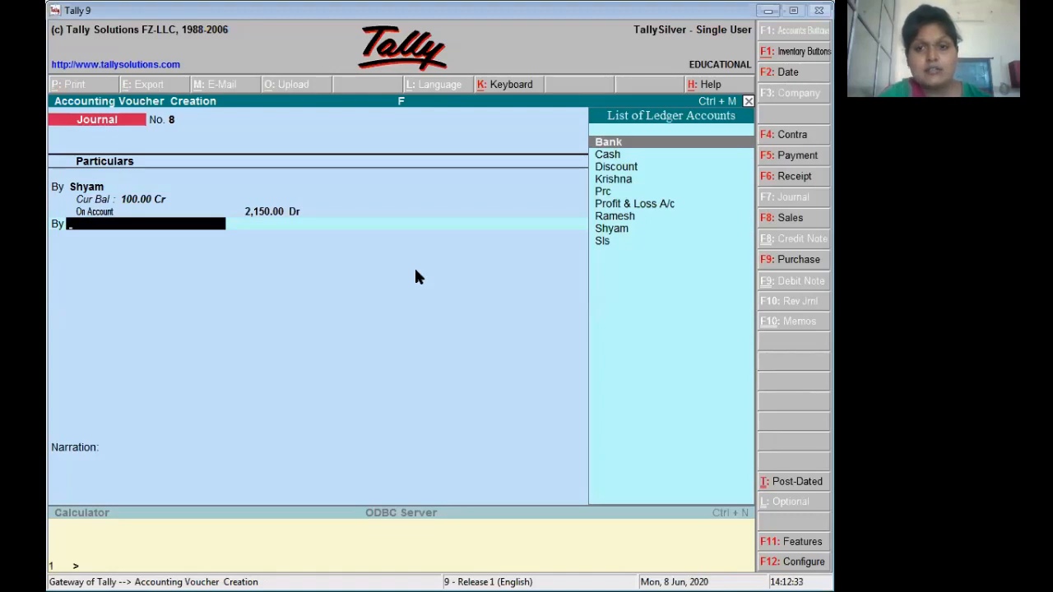
text(C)
key(Return)
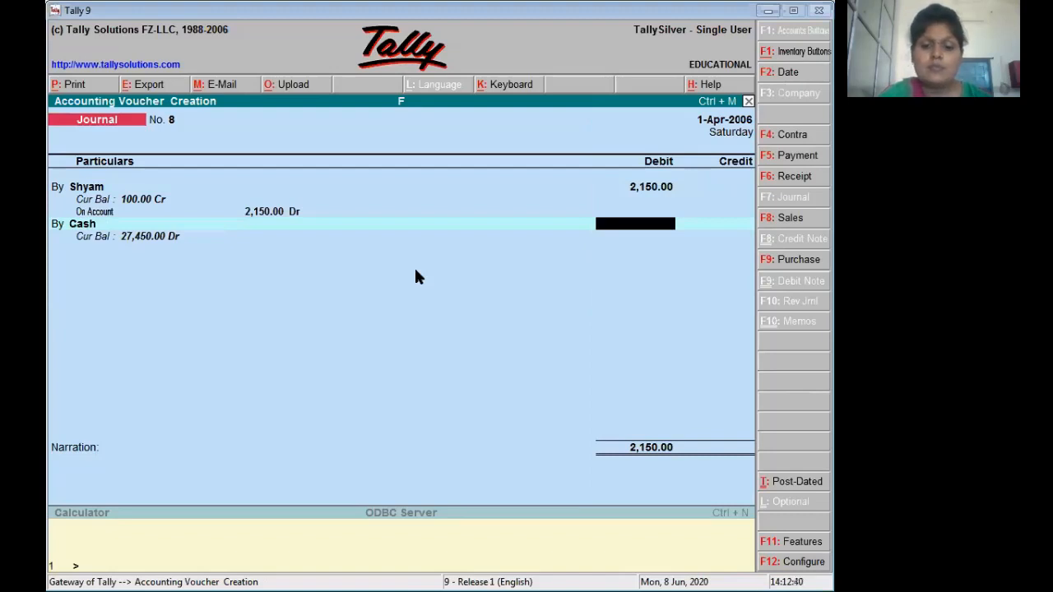
text(2150)
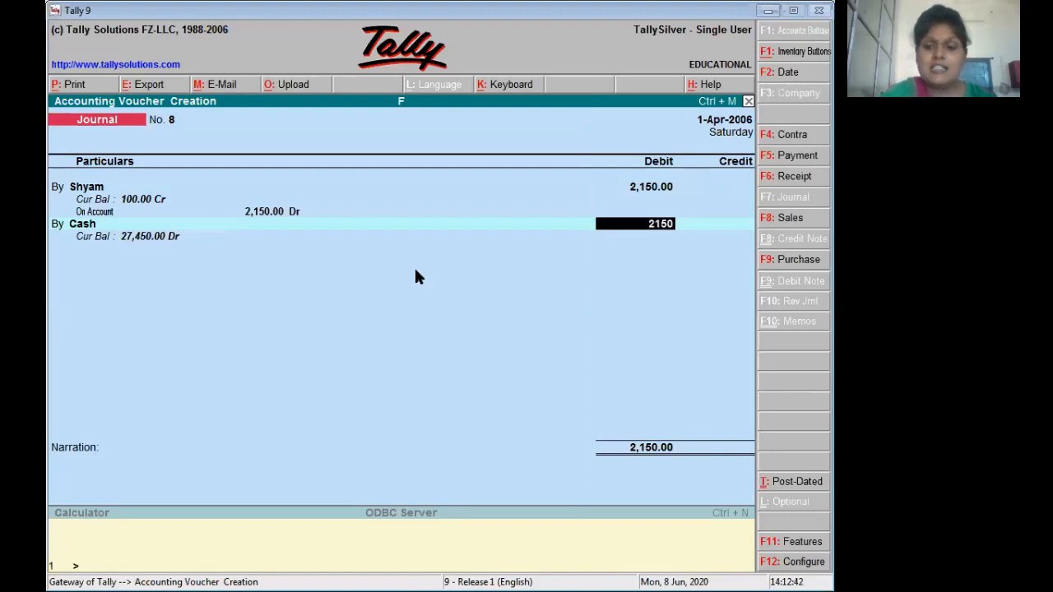
key(Return)
text(D)
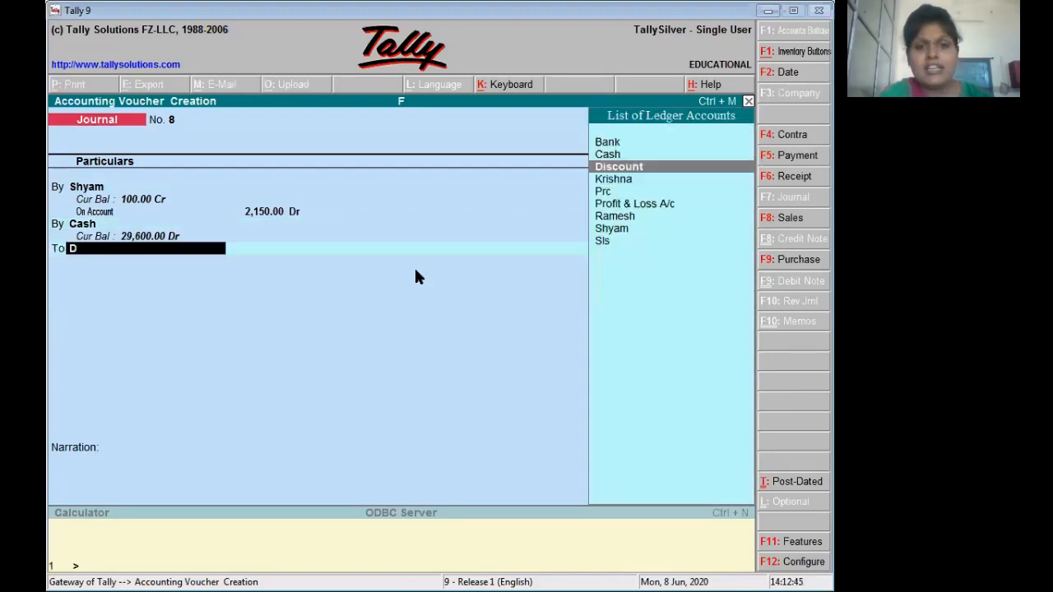
key(Return)
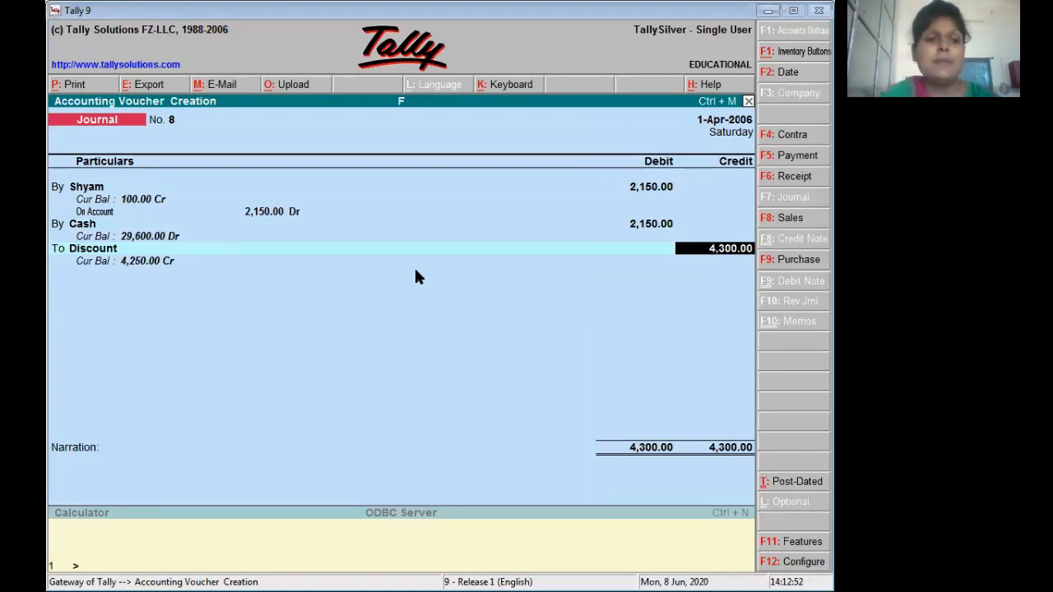
- Change voucher 8's Cash line to a 2,150 credit and save the voucher without a Discount line or narration
key(BackSpace)
key(BackSpace)
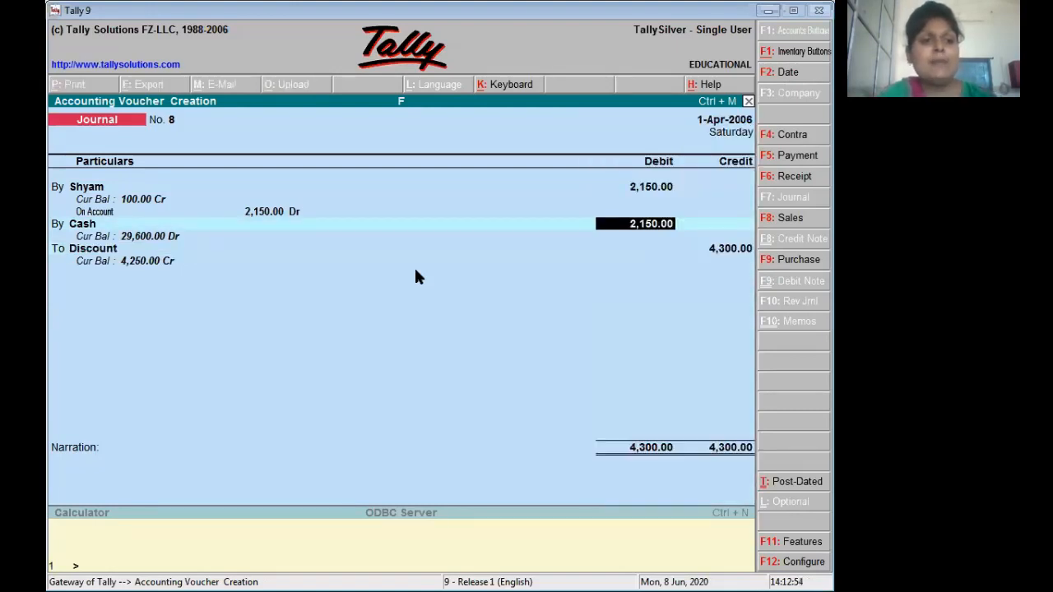
key(BackSpace)
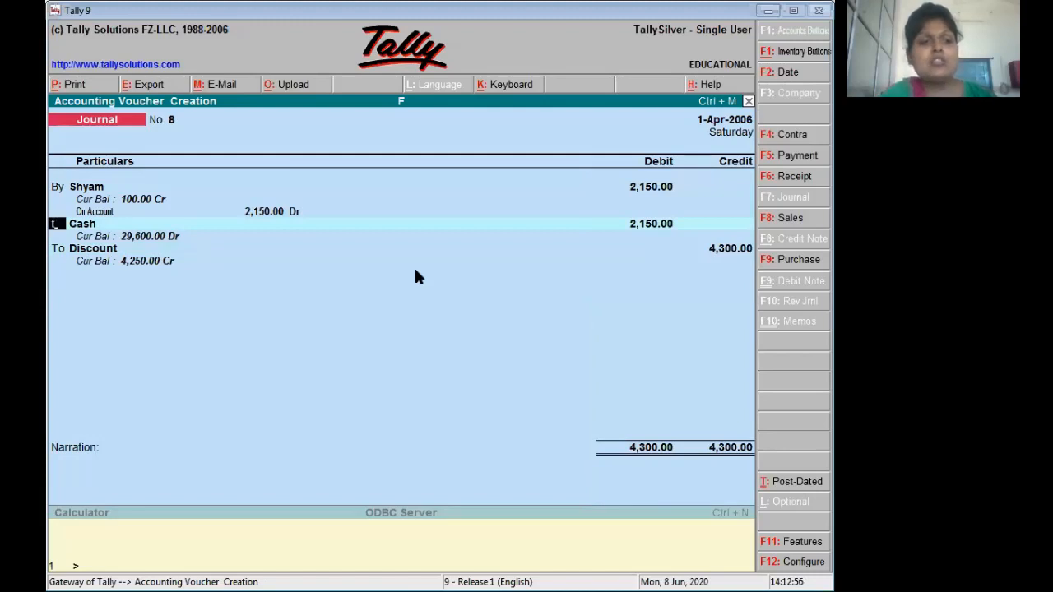
text(t)
key(Return)
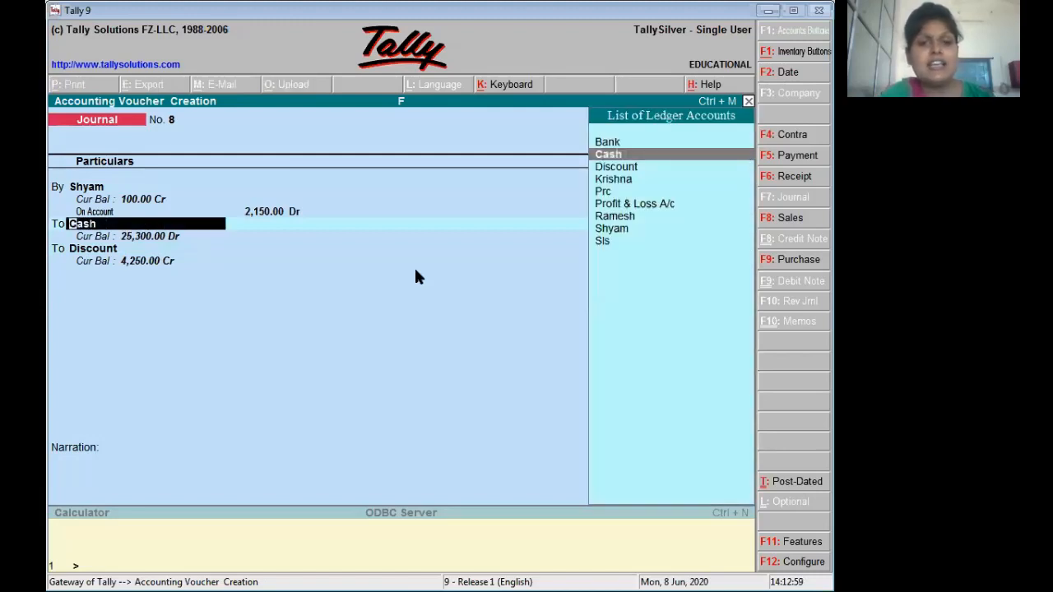
key(Return)
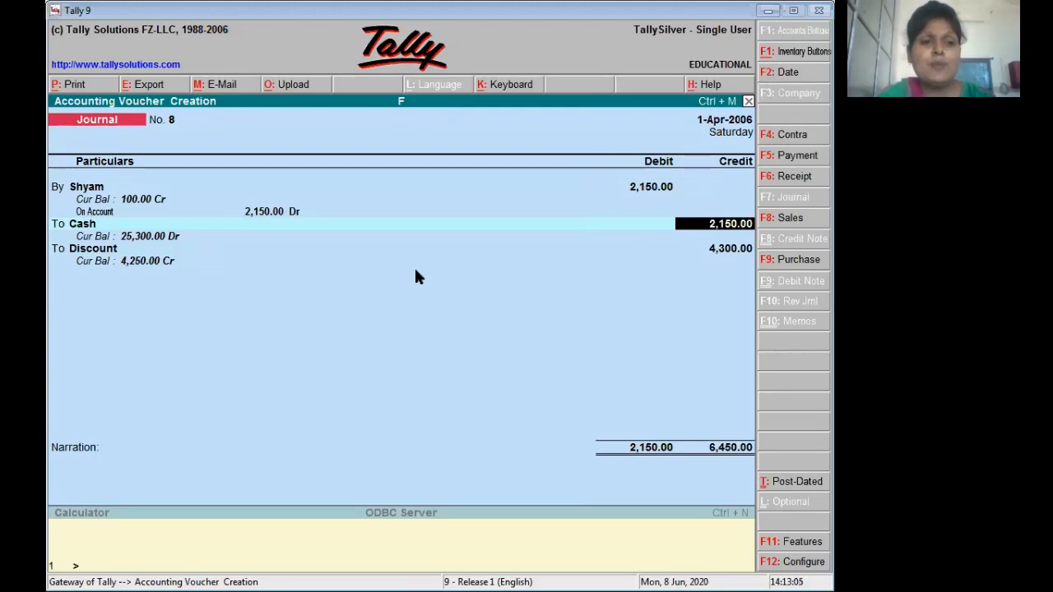
key(Return)
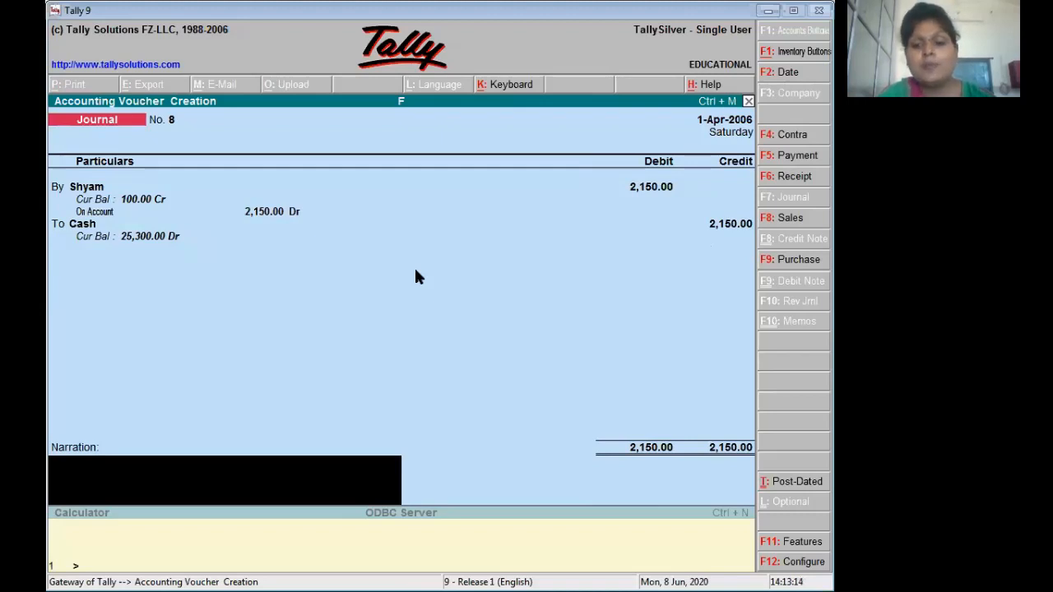
key(Return)
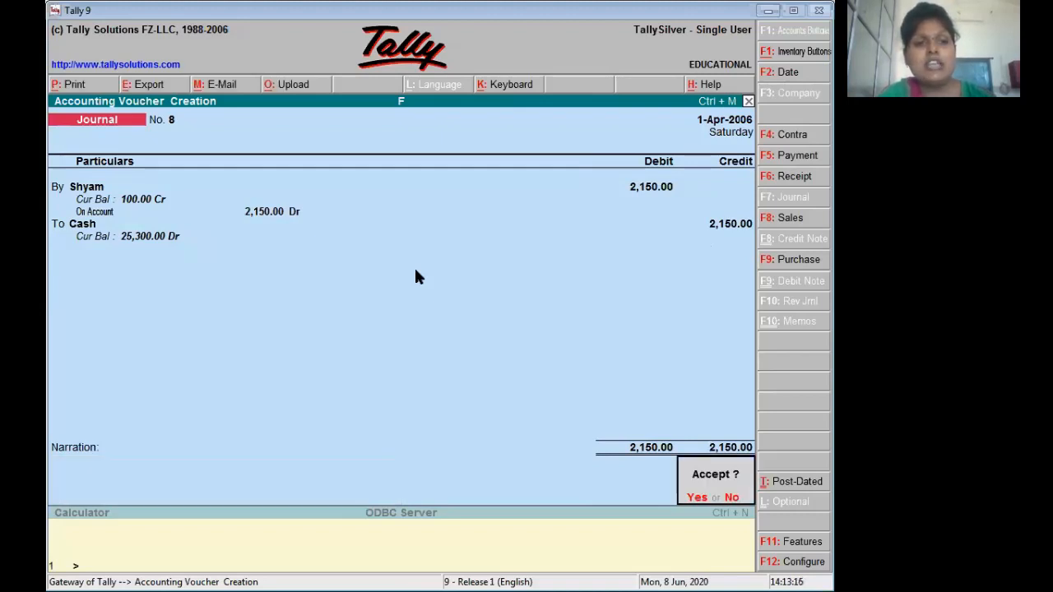
key(Return)
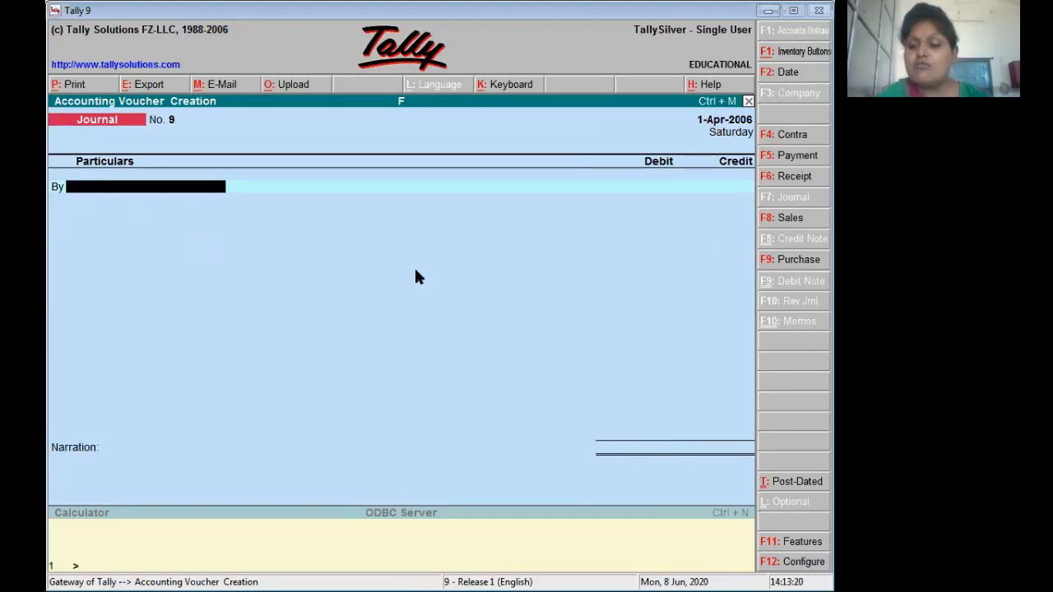
- Consult the PART-4 slide for the month's cash sales and debit Cash with 8,000 on journal voucher 9
key(alt+Tab)
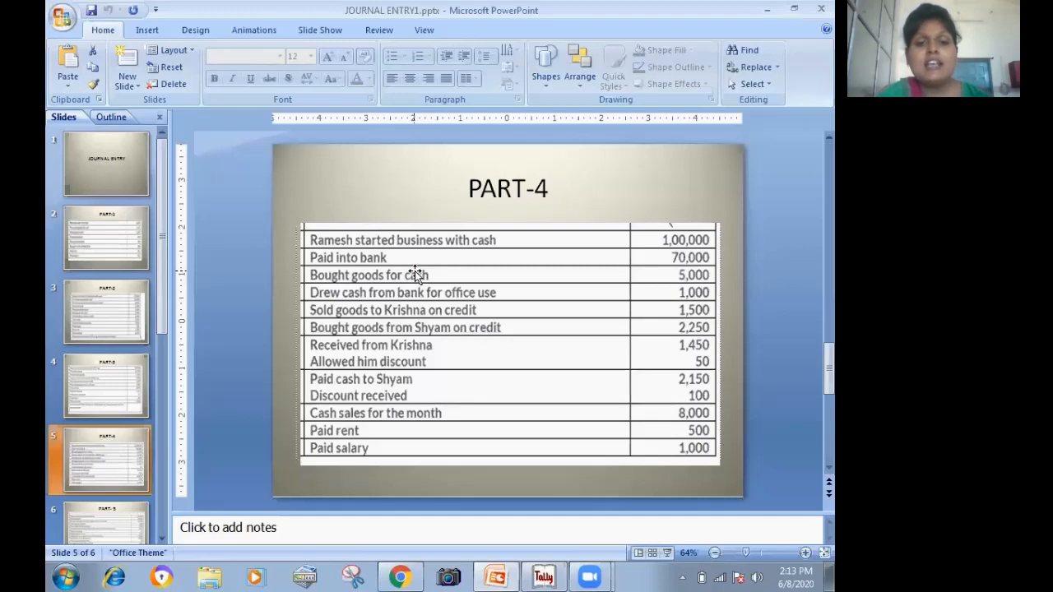
key(alt+Tab)
key(alt+Tab)
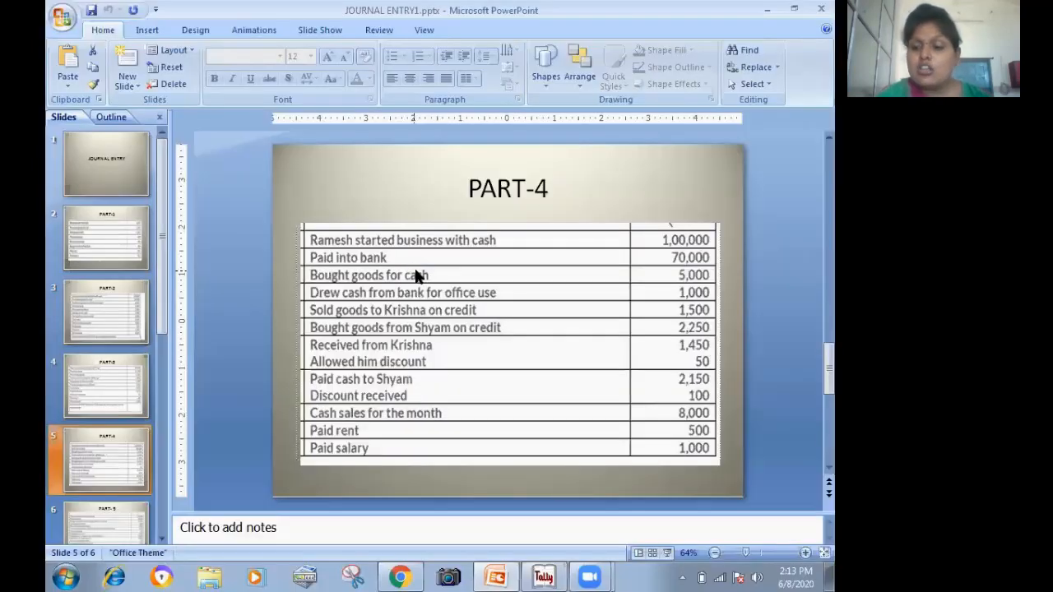
key(alt+Tab)
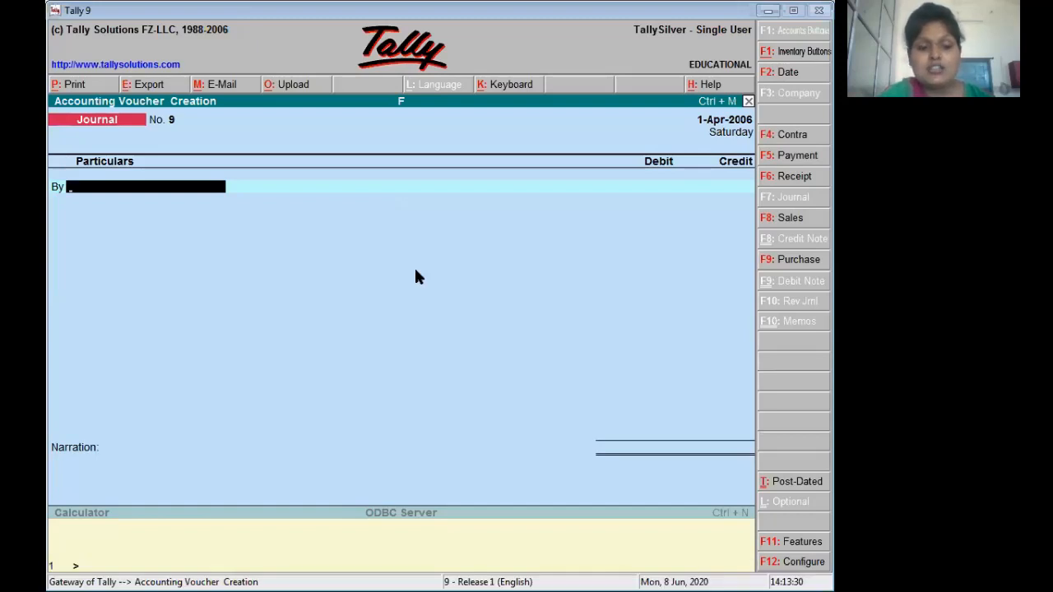
text(c)
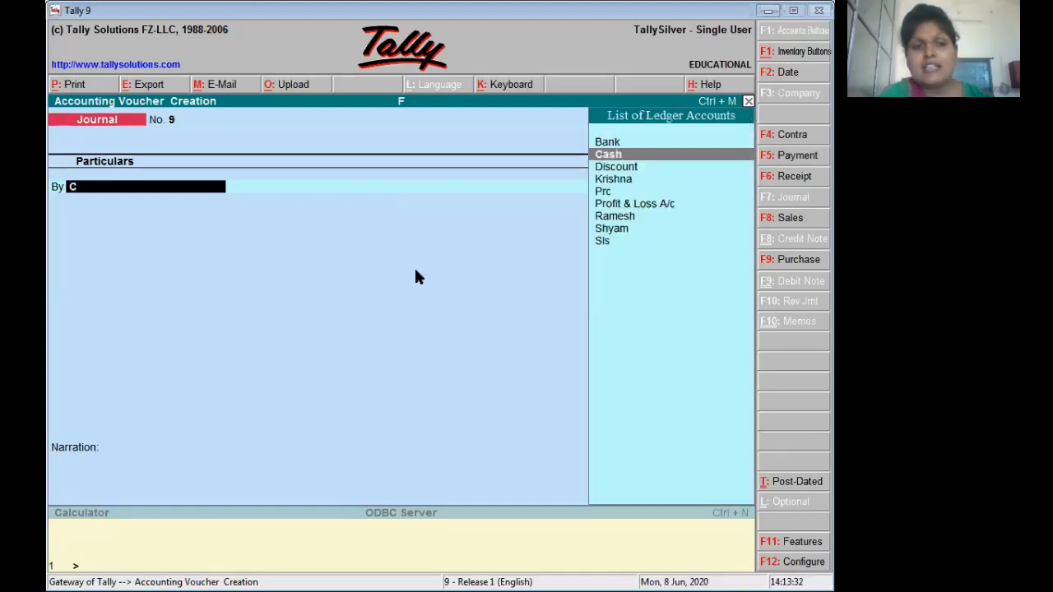
key(Return)
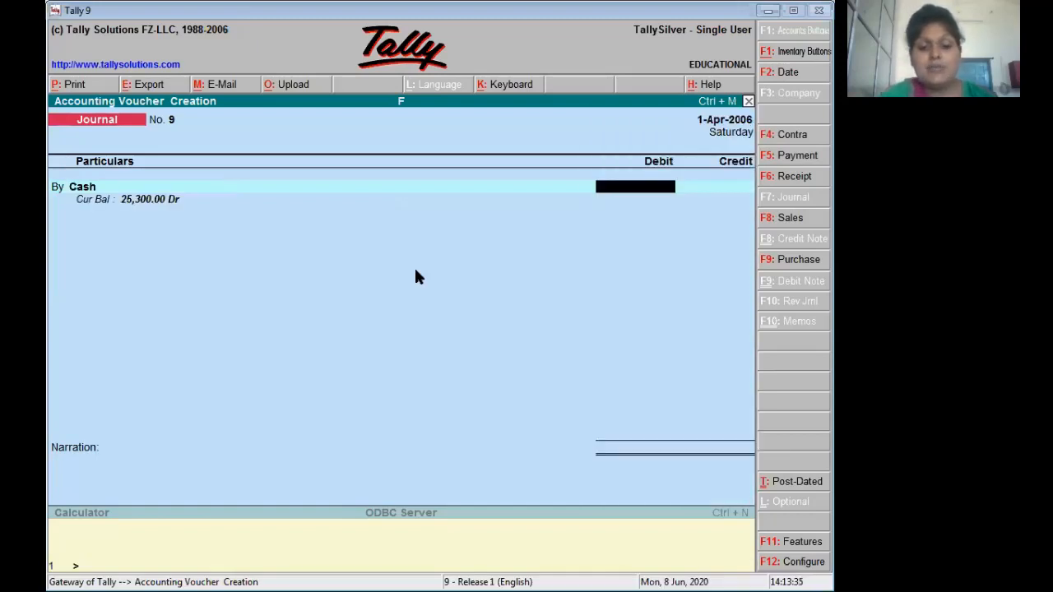
text(8)
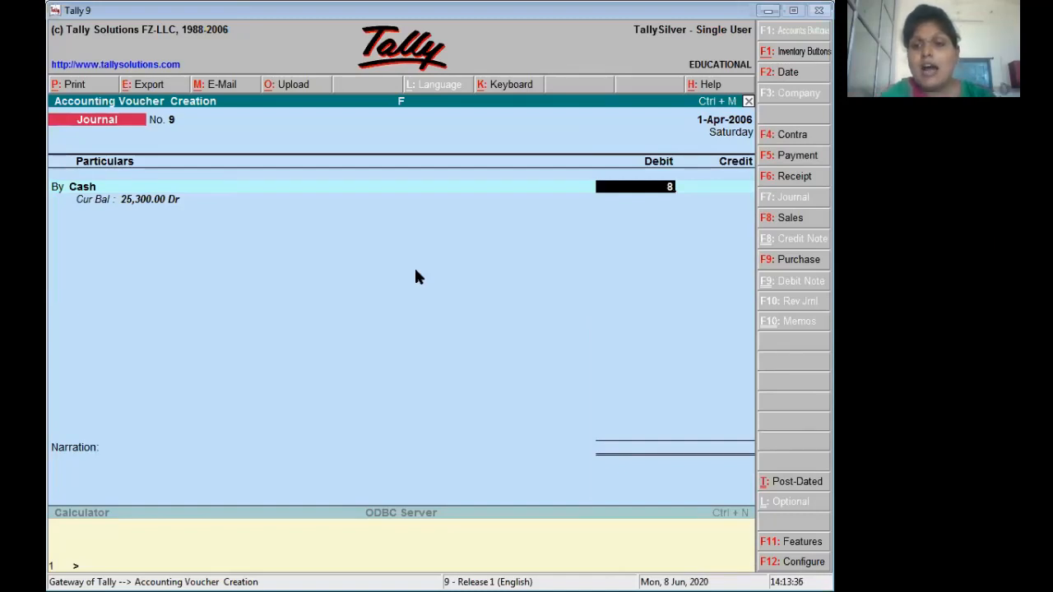
text(000)
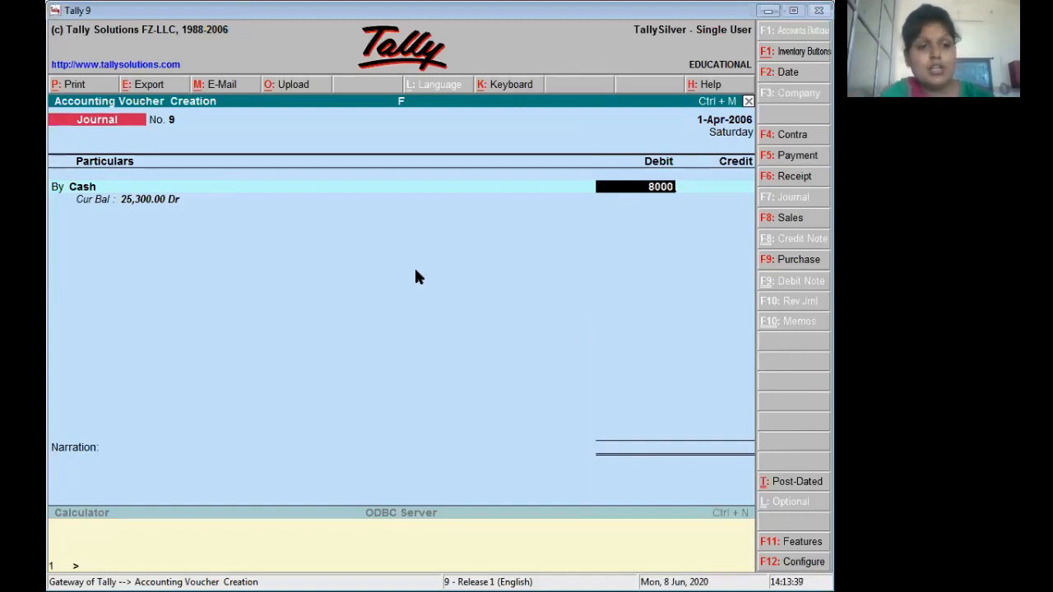
key(Return)
- Credit 8,000 to the Sls ledger and save journal voucher 9 without narration
text(S)
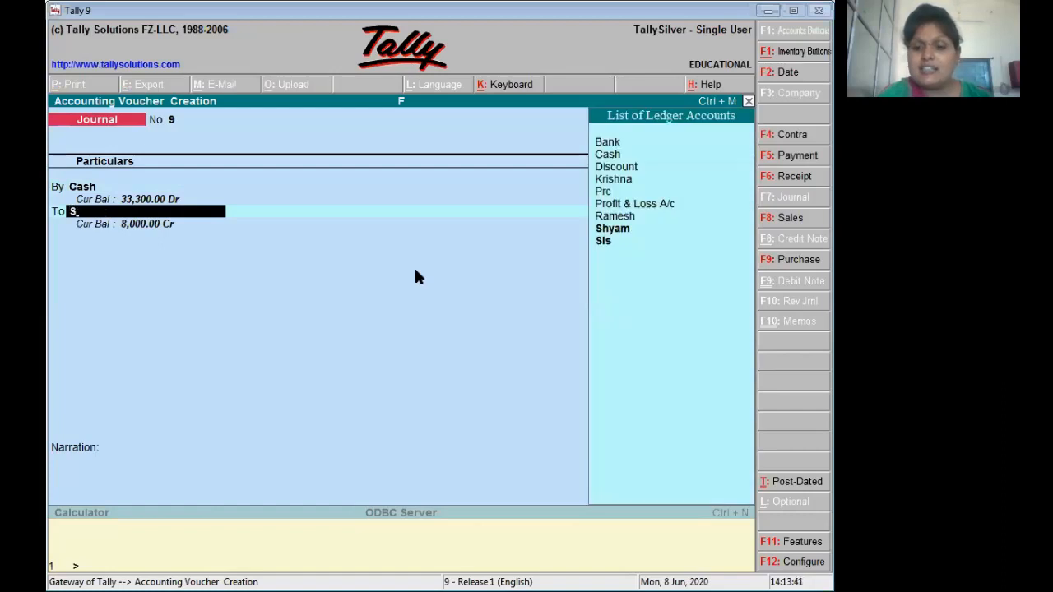
key(Down)
key(Return)
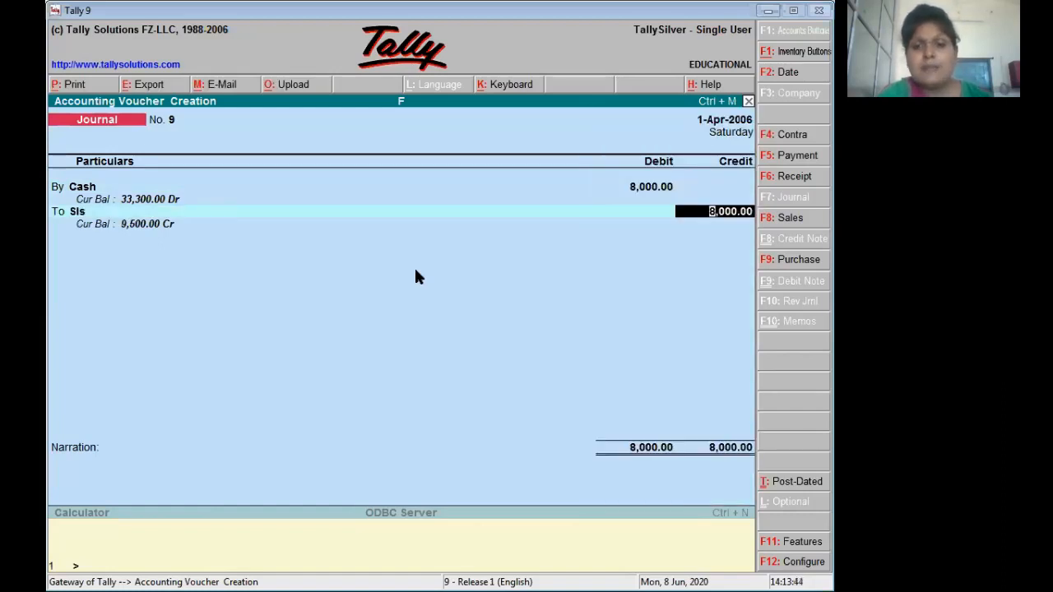
key(Return)
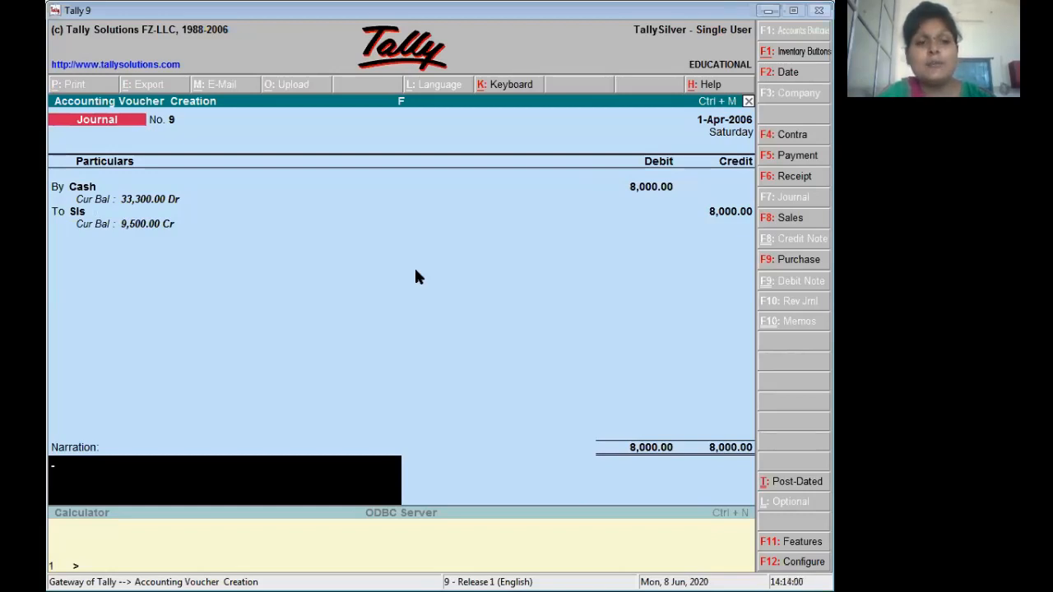
key(Return)
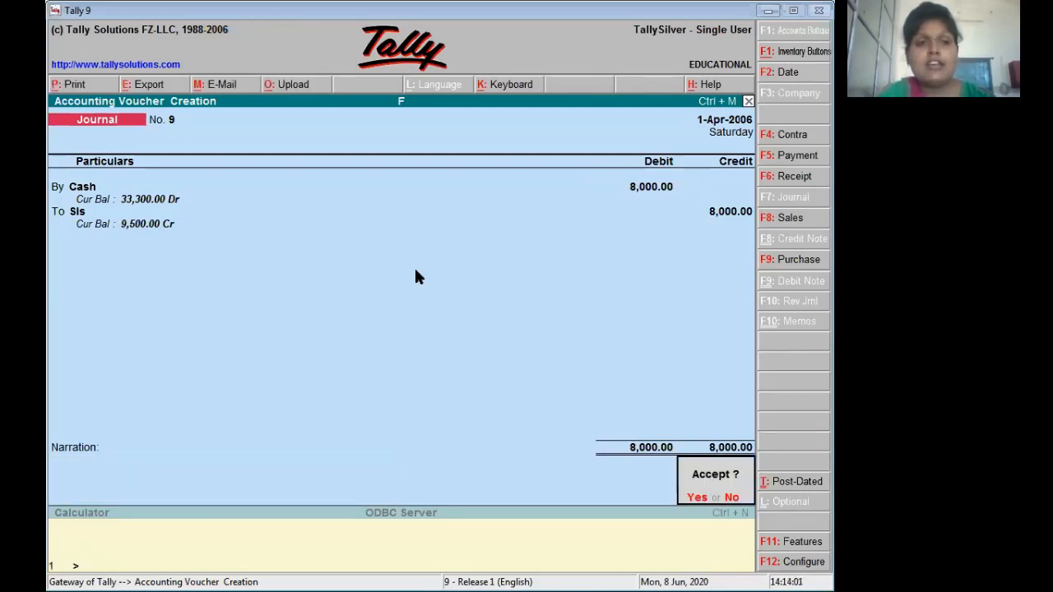
key(y)
- Consult the PART-4 slide for the rent payment and create a Rent ledger under Indirect Expenses, with inventory values not affected
key(alt+Tab)
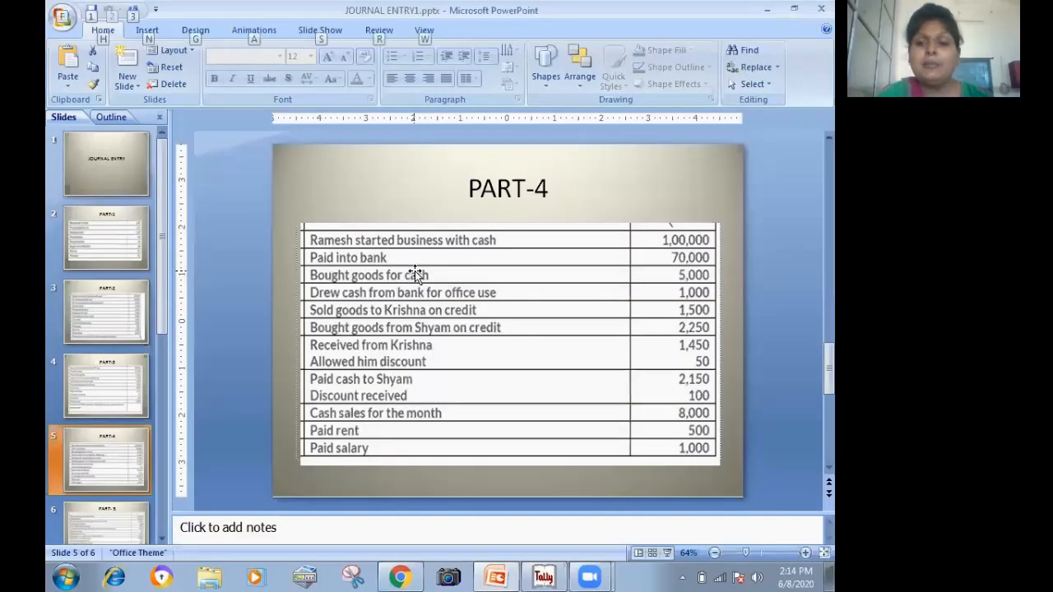
key(alt+Tab)
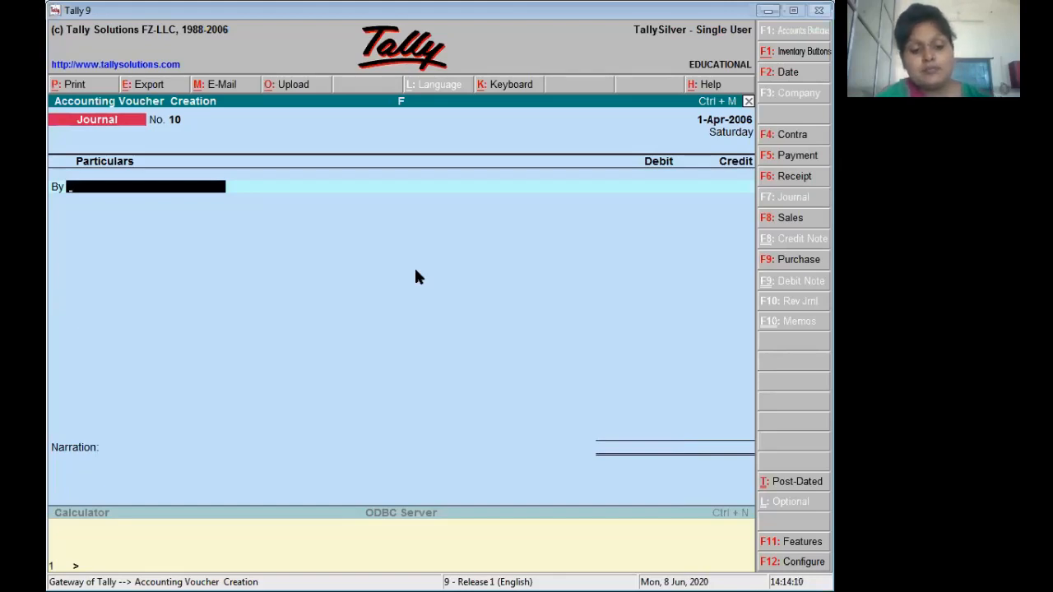
key(alt+c)
text(Rent)
key(Return)
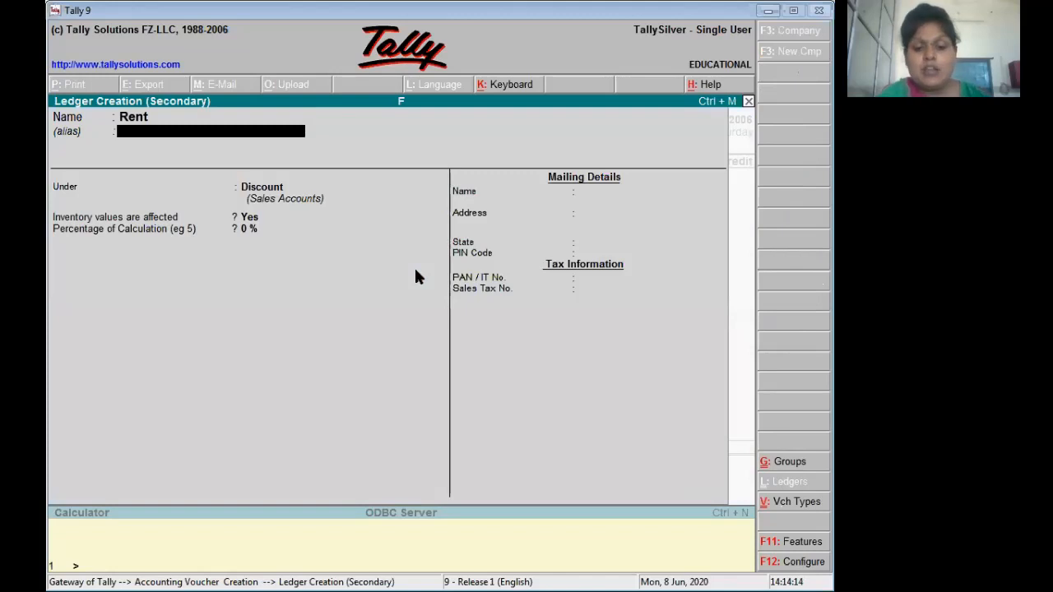
key(Return)
text(i)
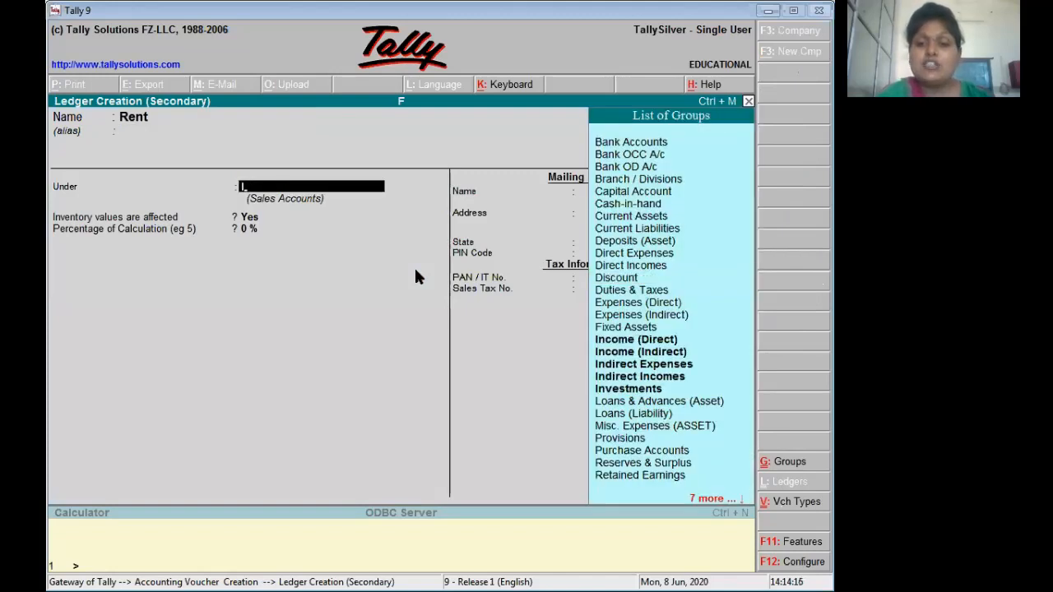
key(Down)
key(Return)
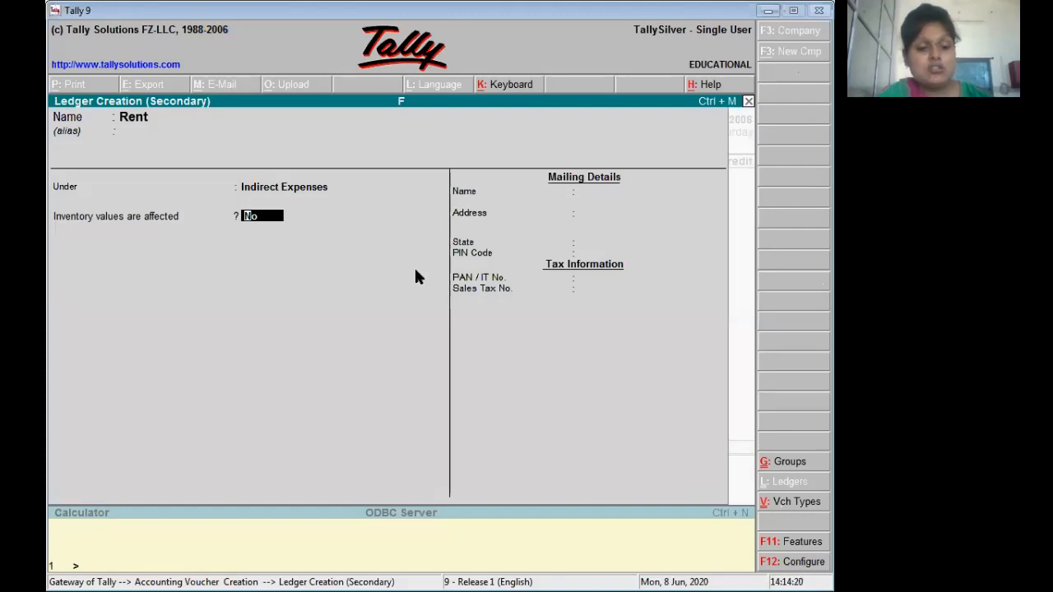
key(ctrl+a)
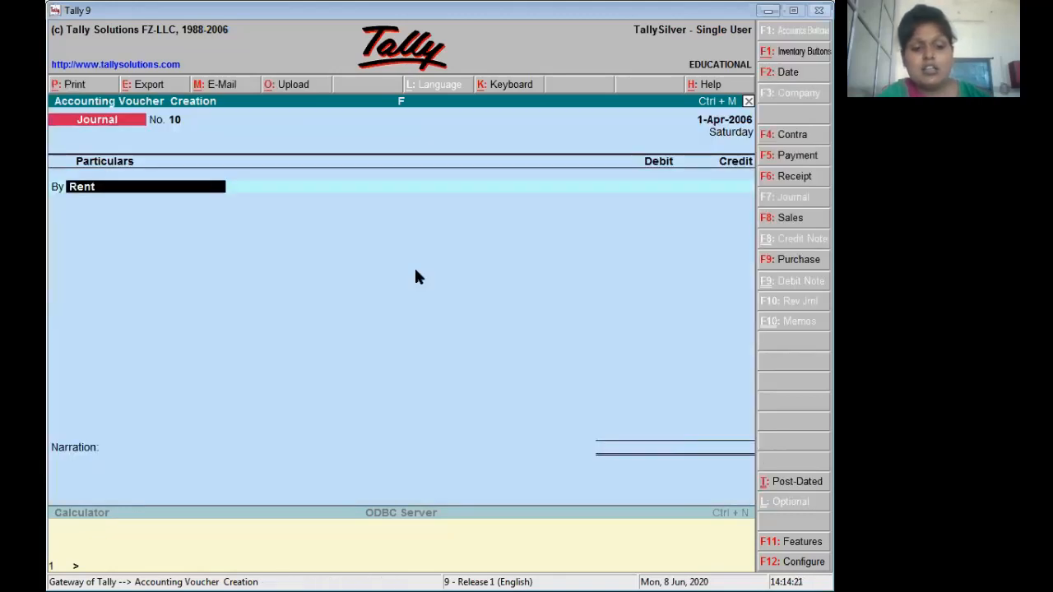
- Debit Rent and credit Cash with 500 on journal voucher 10, saving it without narration
key(Return)
text(5)
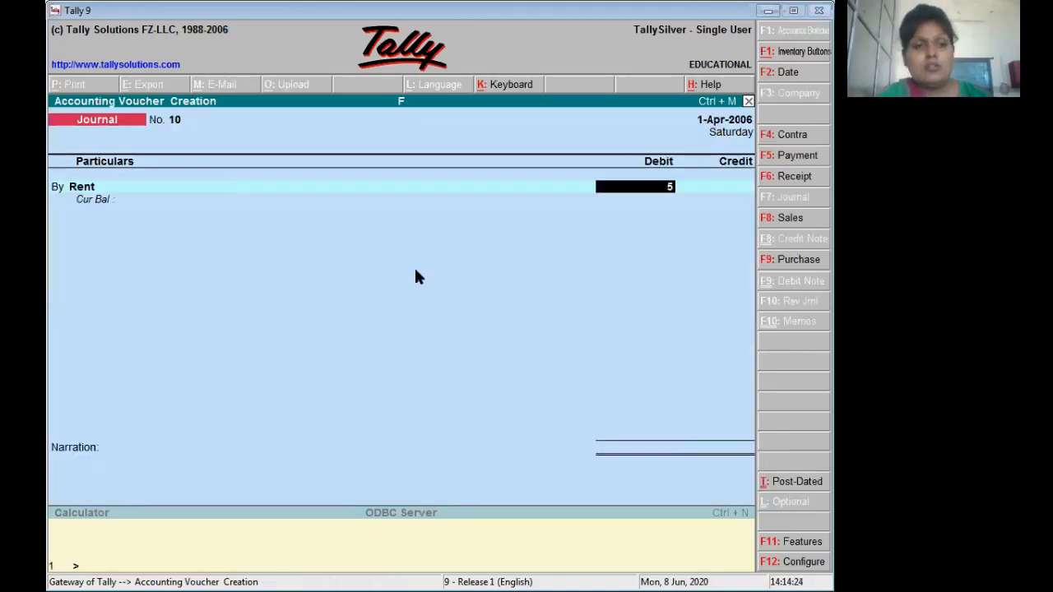
text(00)
key(Return)
text(C)
key(Return)
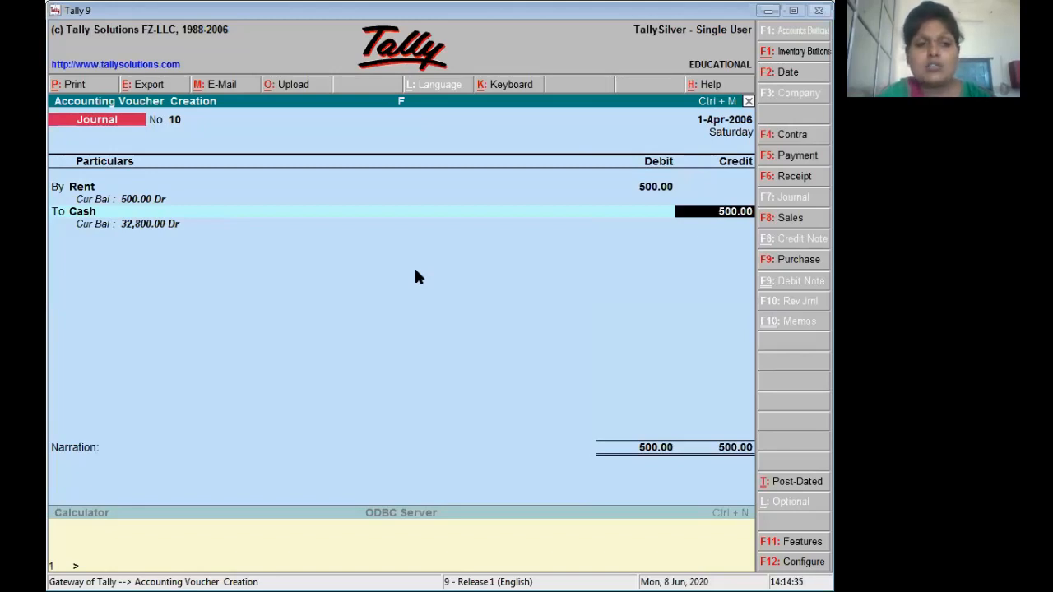
key(Return)
key(Return)
key(Return)
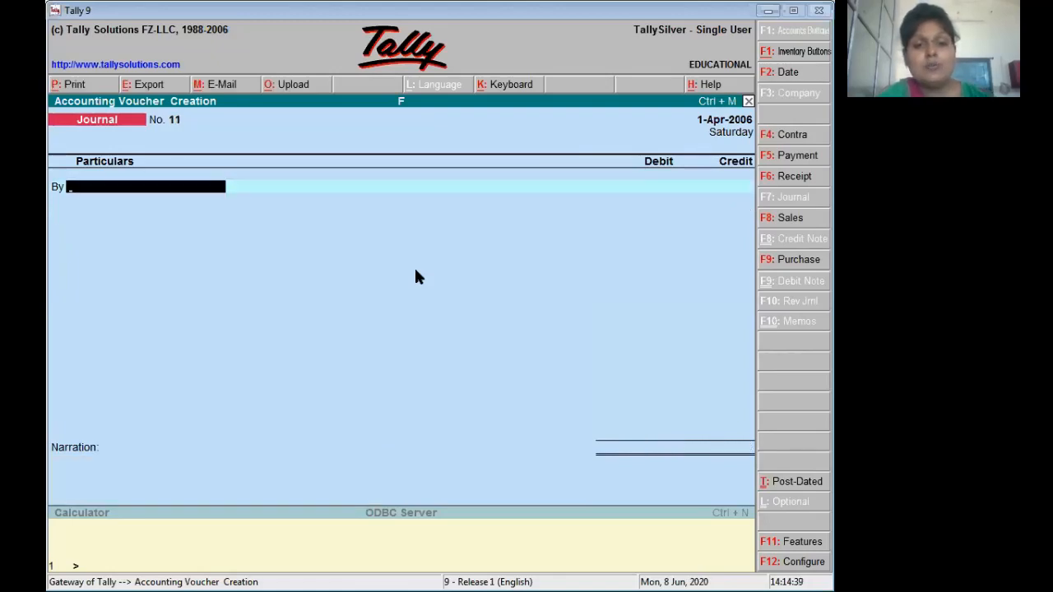
- Consult the PART-4 slide for the salary payment and create a Salary ledger under Indirect Expenses, with inventory values not affected
key(alt+Tab)
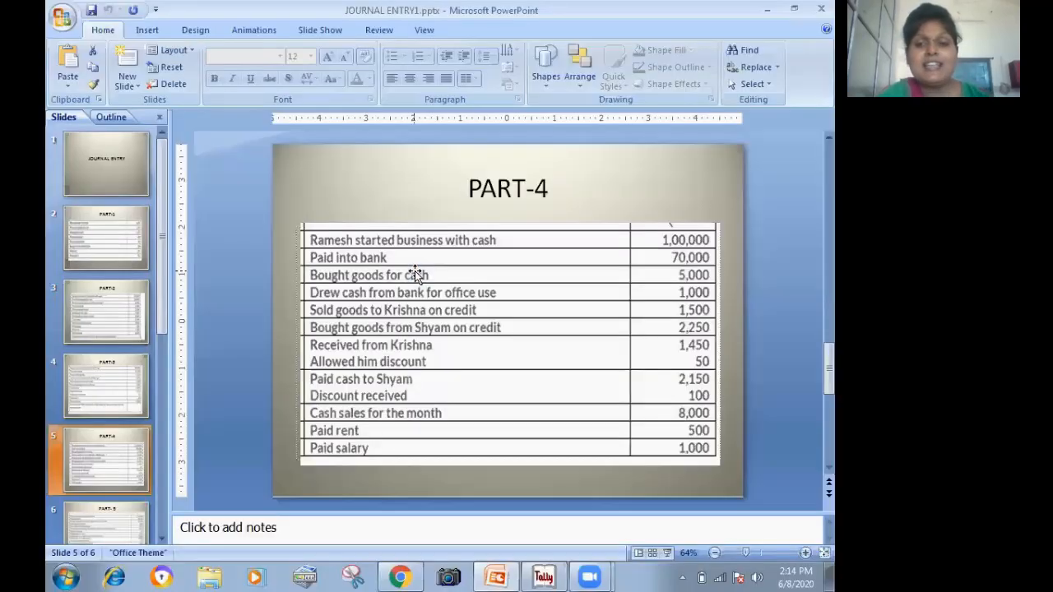
key(alt+Tab)
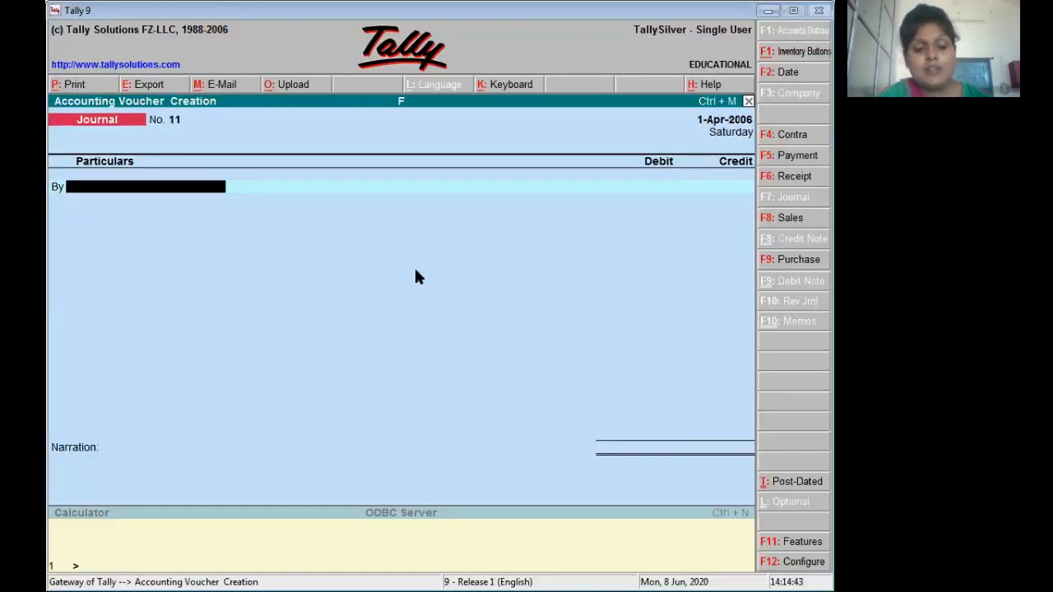
key(alt+c)
text(Salary)
key(Return)
key(Return)
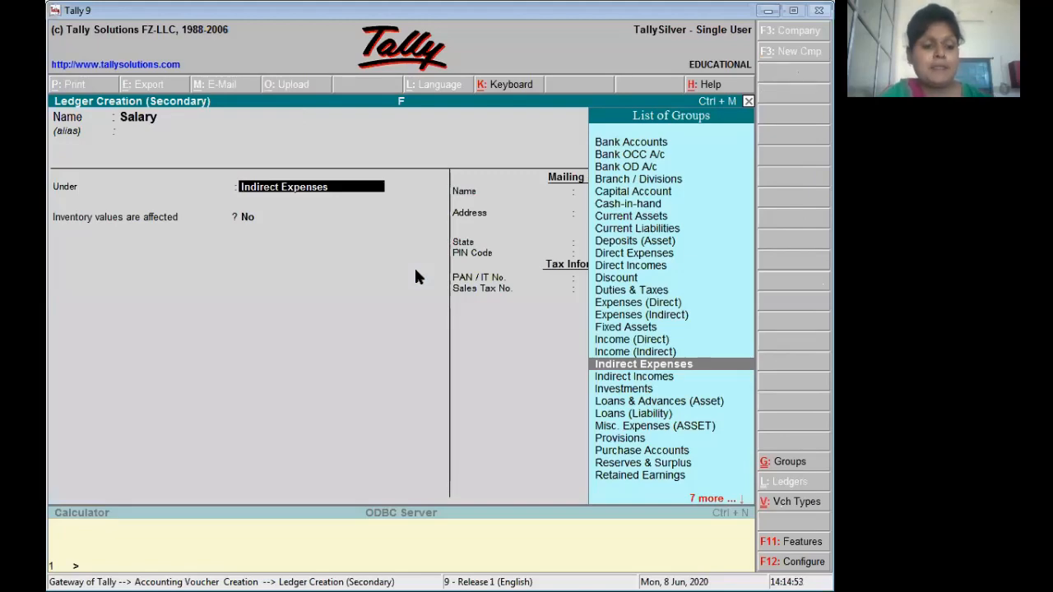
key(ctrl+a)
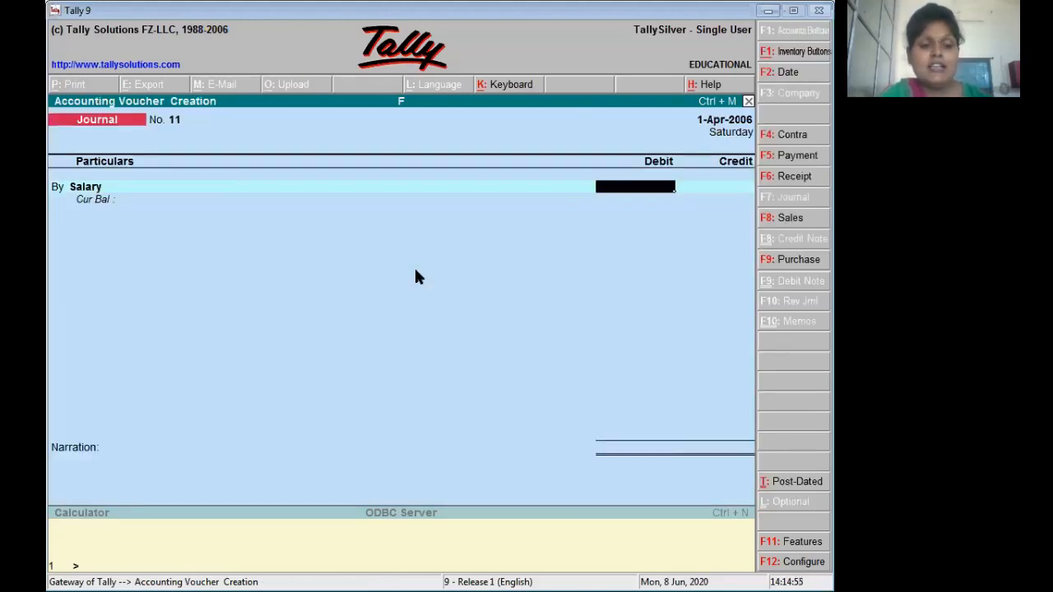
- Debit Salary and credit Cash with the slide's 1,000 on journal voucher 11, saving it without narration
key(alt+Tab)
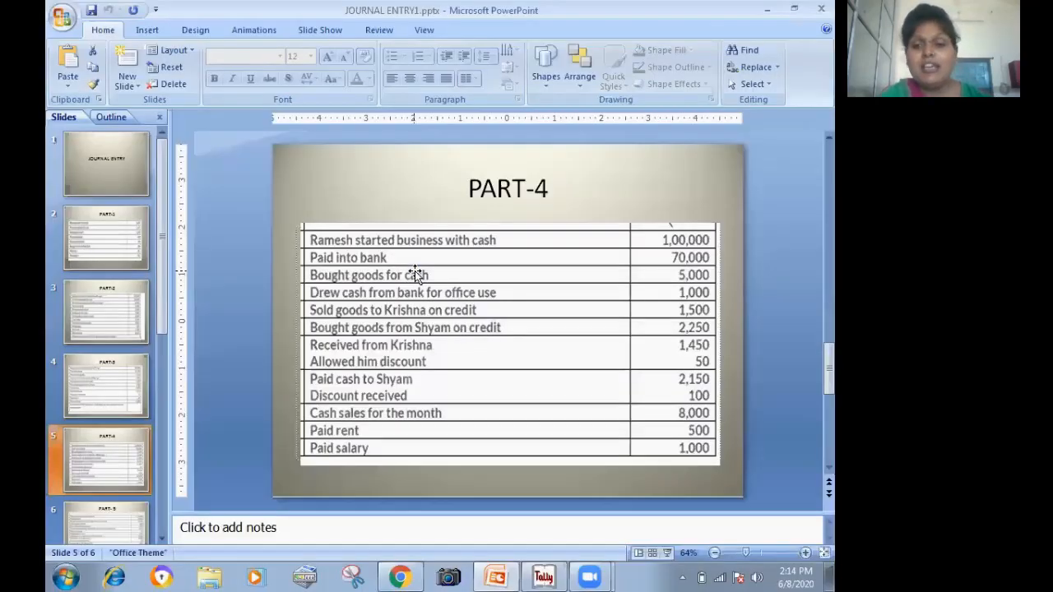
key(alt+Tab)
text(1000)
key(Return)
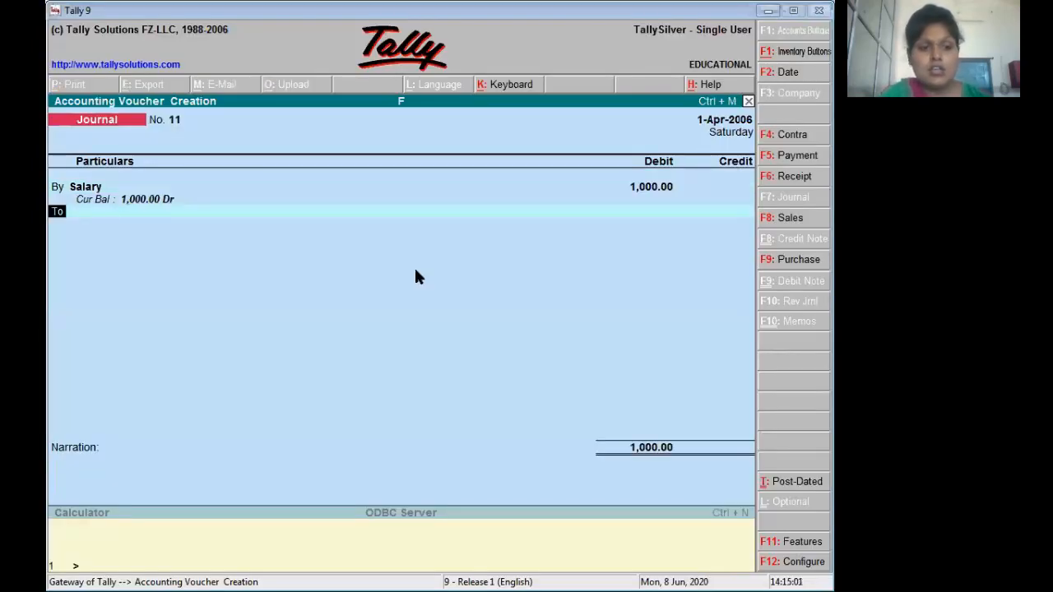
key(Return)
text(c)
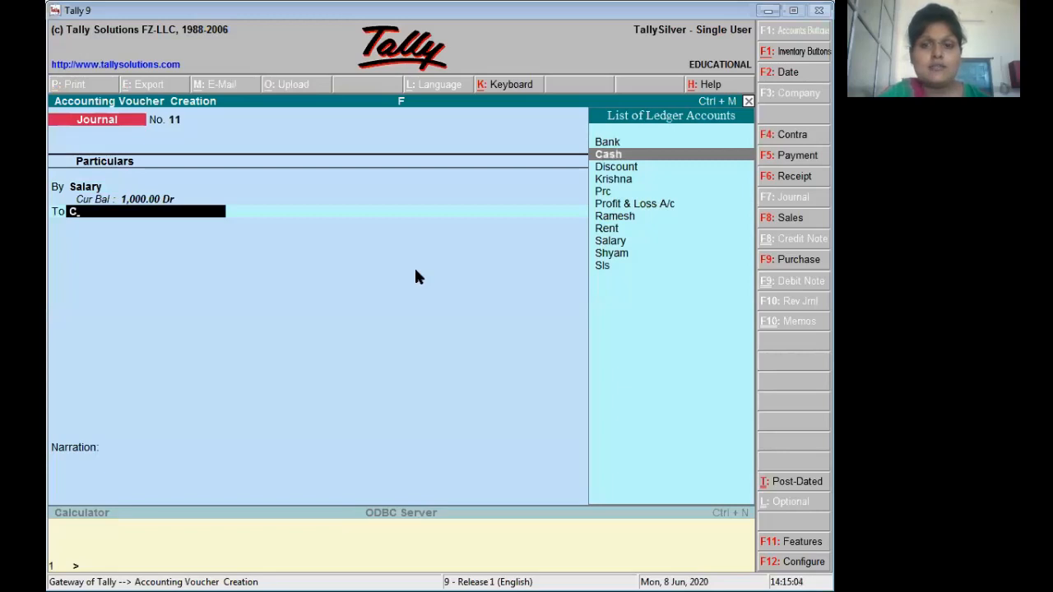
key(Return)
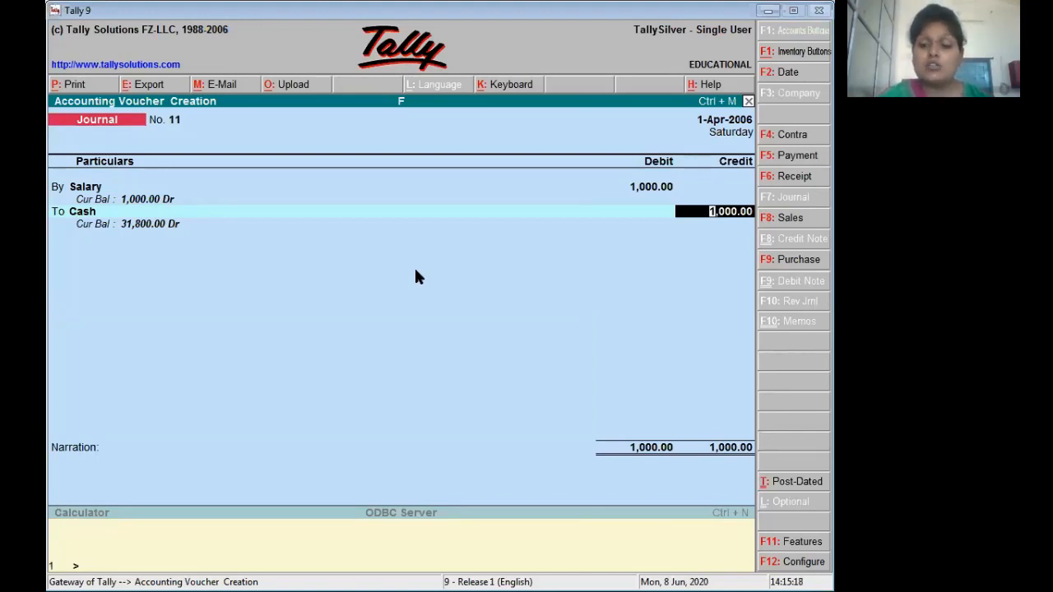
key(Return)
key(Return)
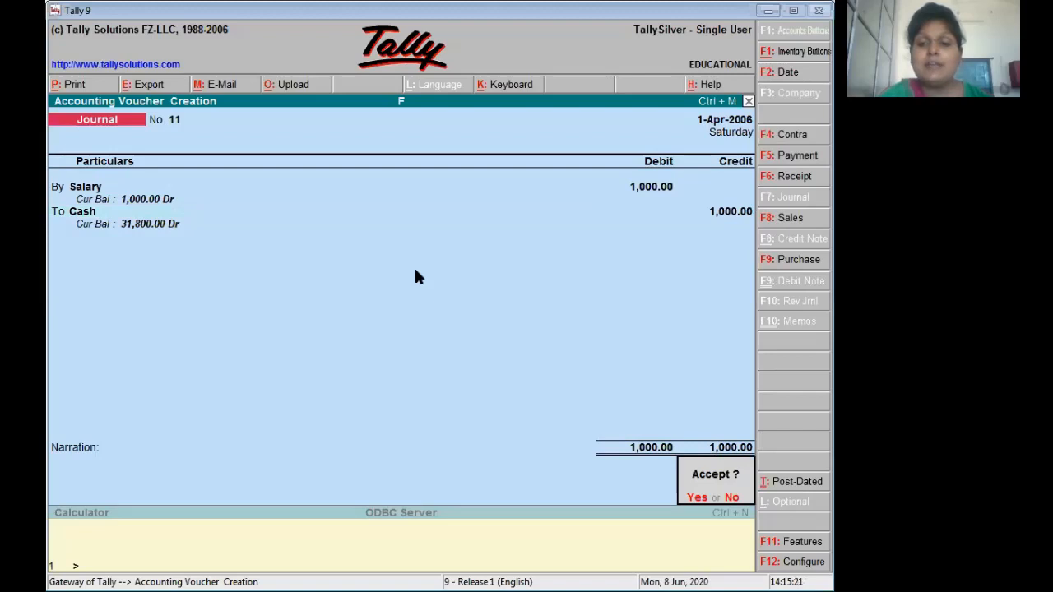
key(Return)
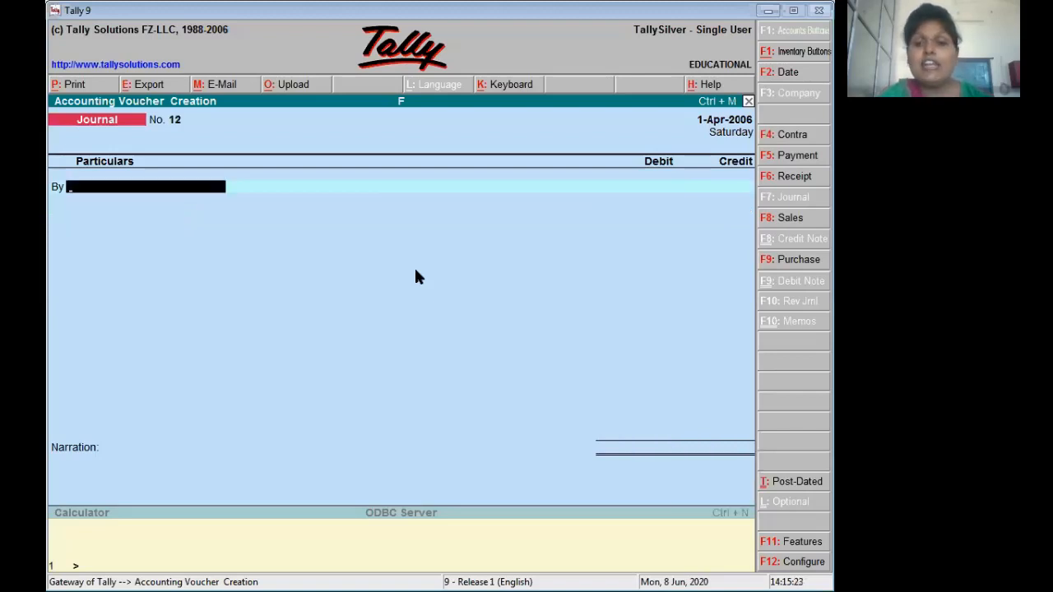
- Leave voucher creation and display the Day Book of company F
key(Escape)
key(Return)
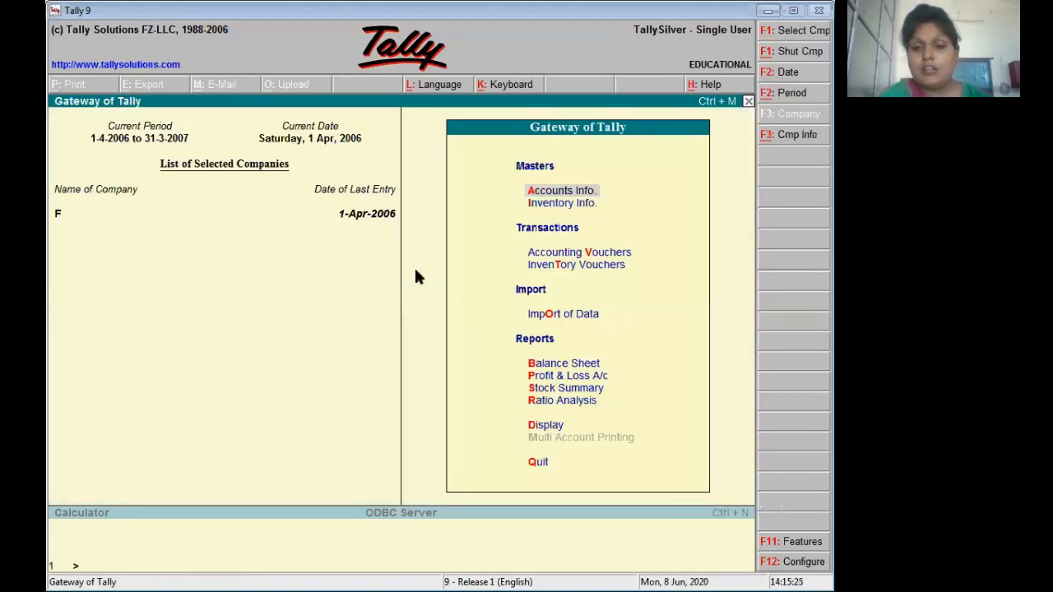
key(Up)
key(Up)
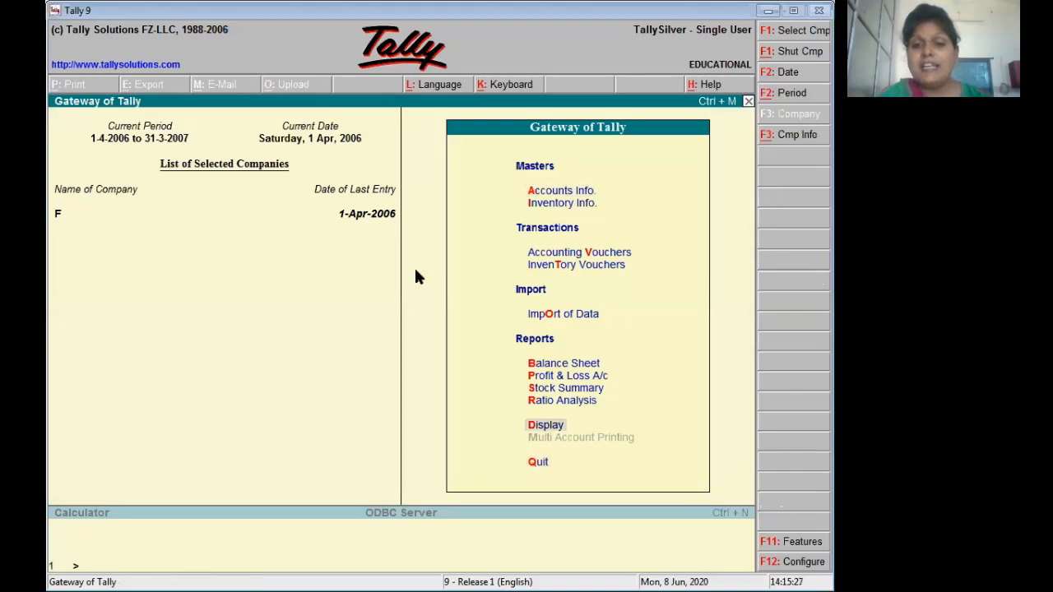
key(Return)
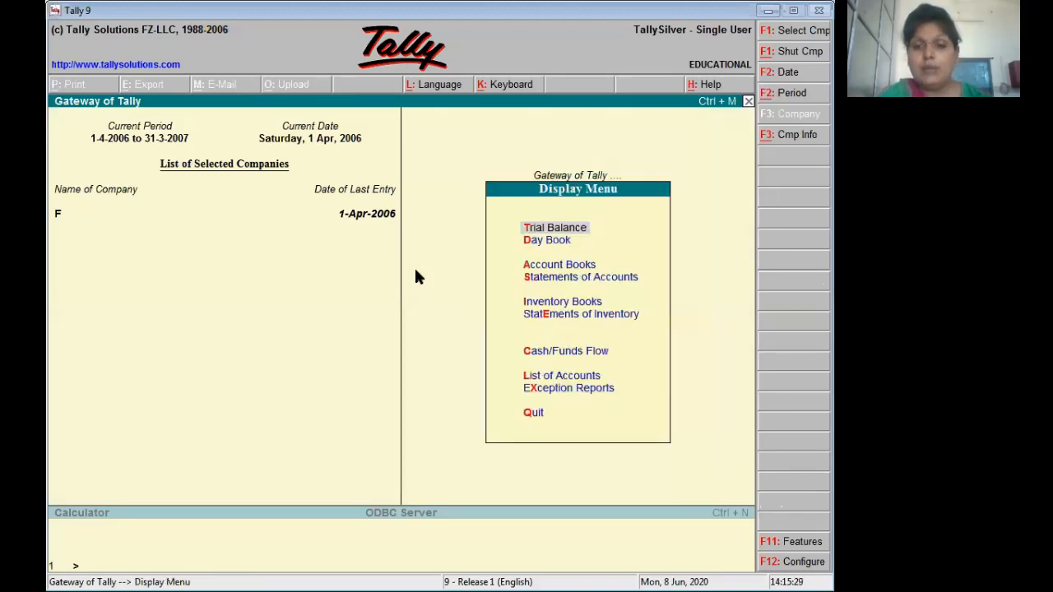
key(Down)
key(Return)
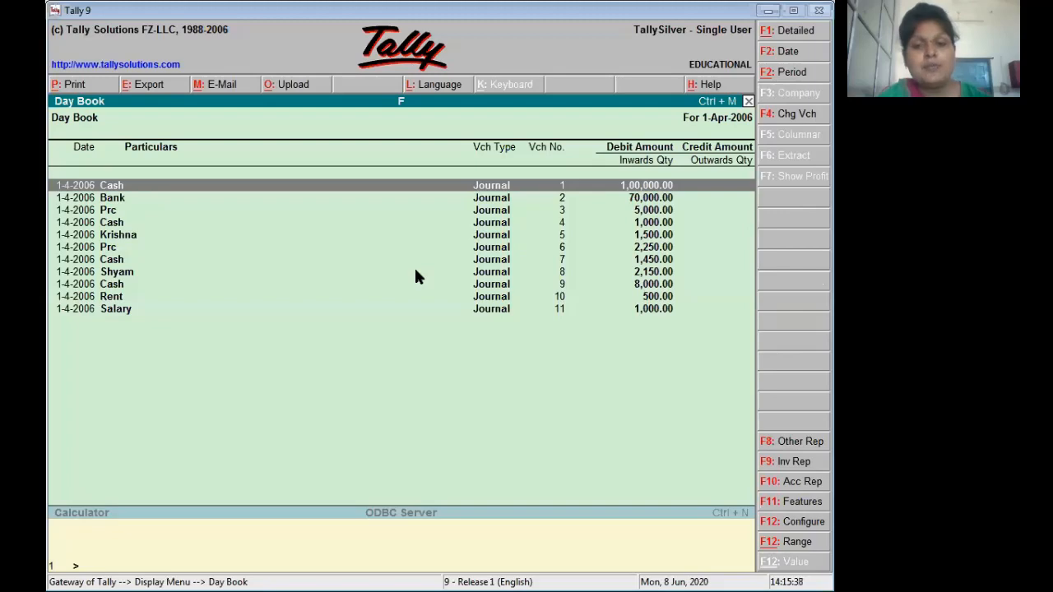
- Compare the Day Book's journal entries and debit amounts with the transactions on the PART-4 slide in PowerPoint
key(alt+Tab)
key(alt+Tab)
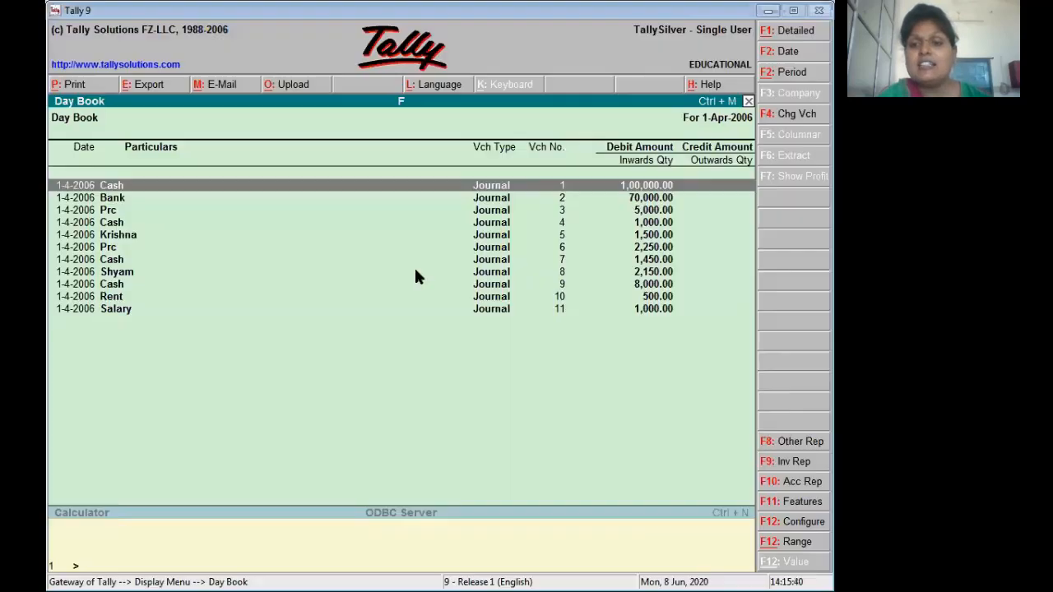
key(alt+Tab)
key(alt+Tab)
key(alt+Tab)
key(alt+Tab)
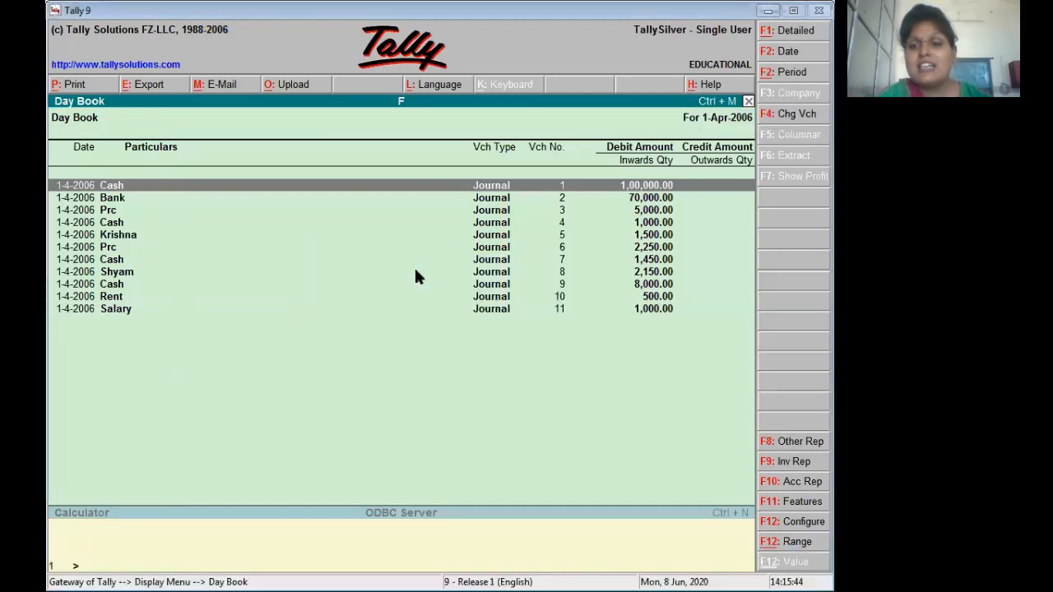
key(alt+Tab)
key(alt+Tab)
key(alt+Tab)
key(alt+Tab)
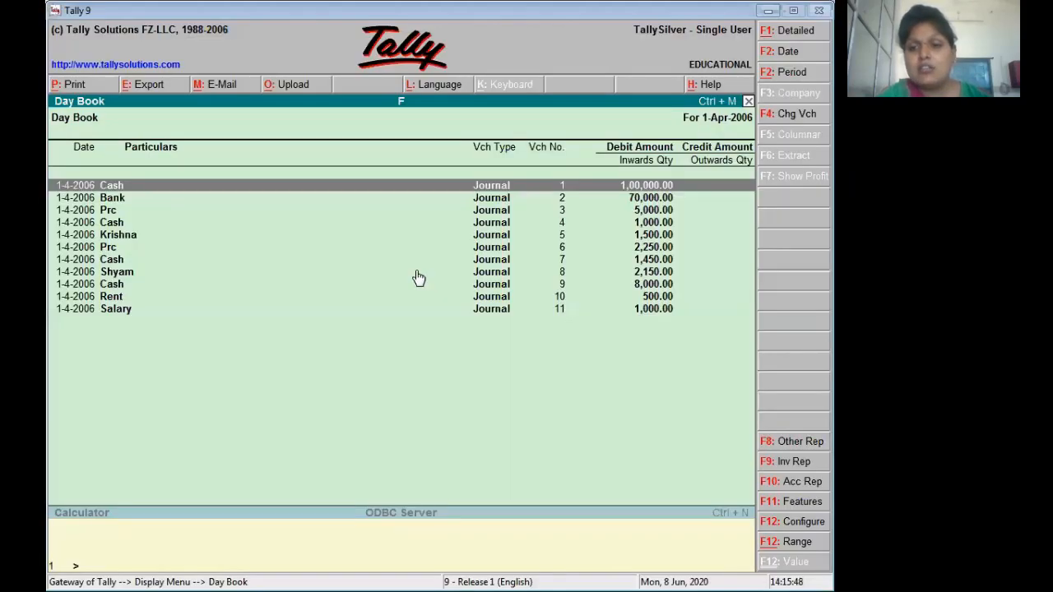
key(alt+Tab)
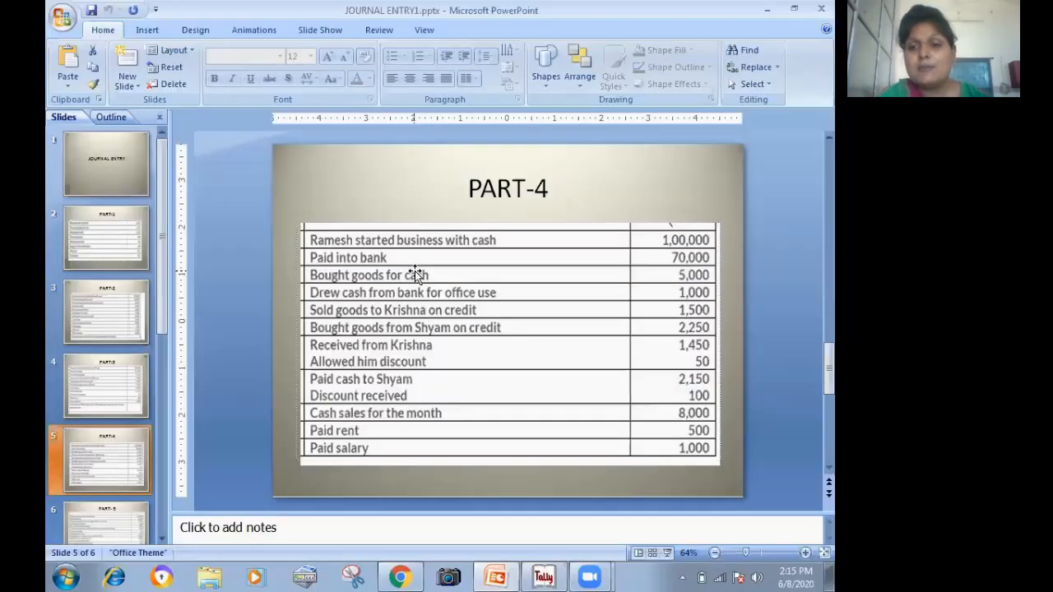
key(alt+Tab)
key(alt+Tab)
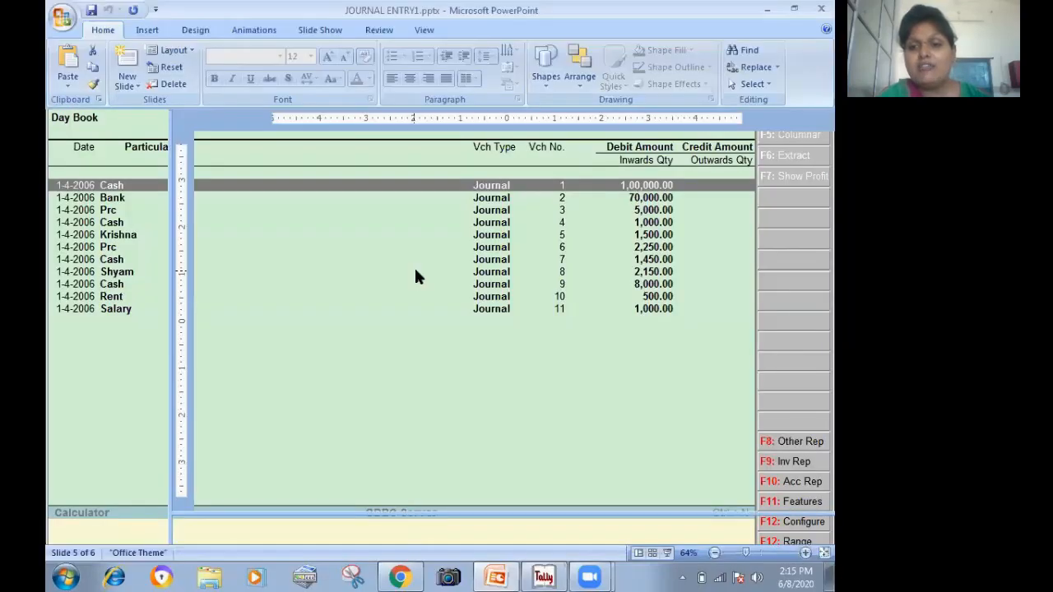
key(alt+Tab)
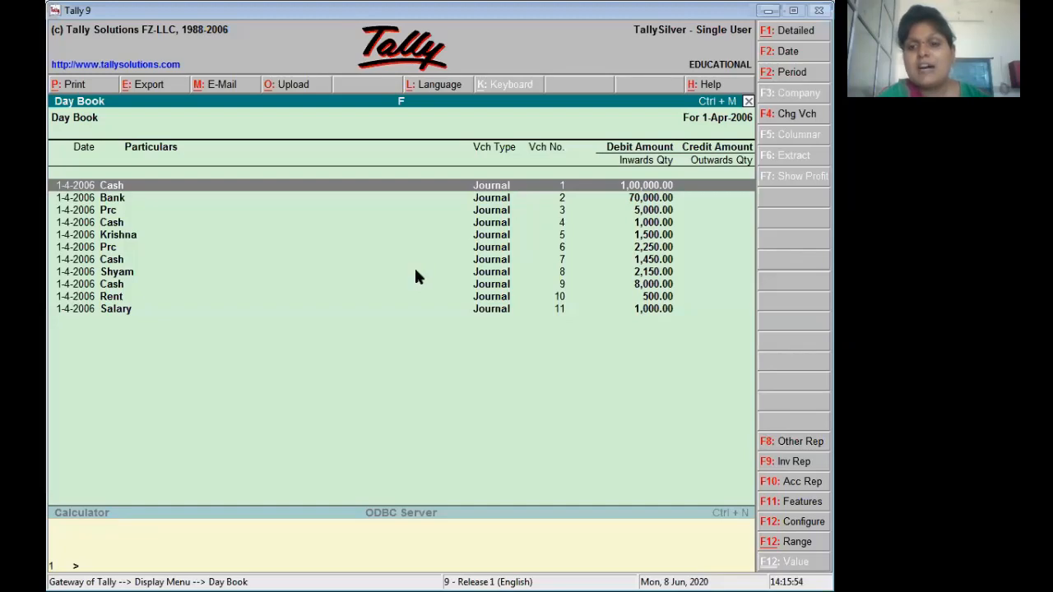
key(alt+Tab)
key(alt+Tab)
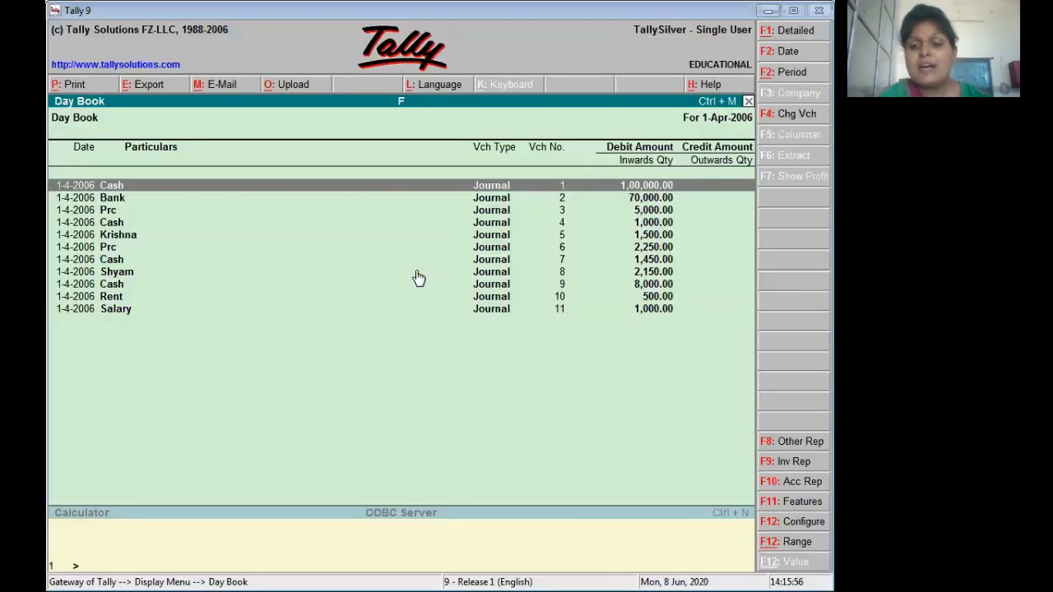
key(alt+Tab)
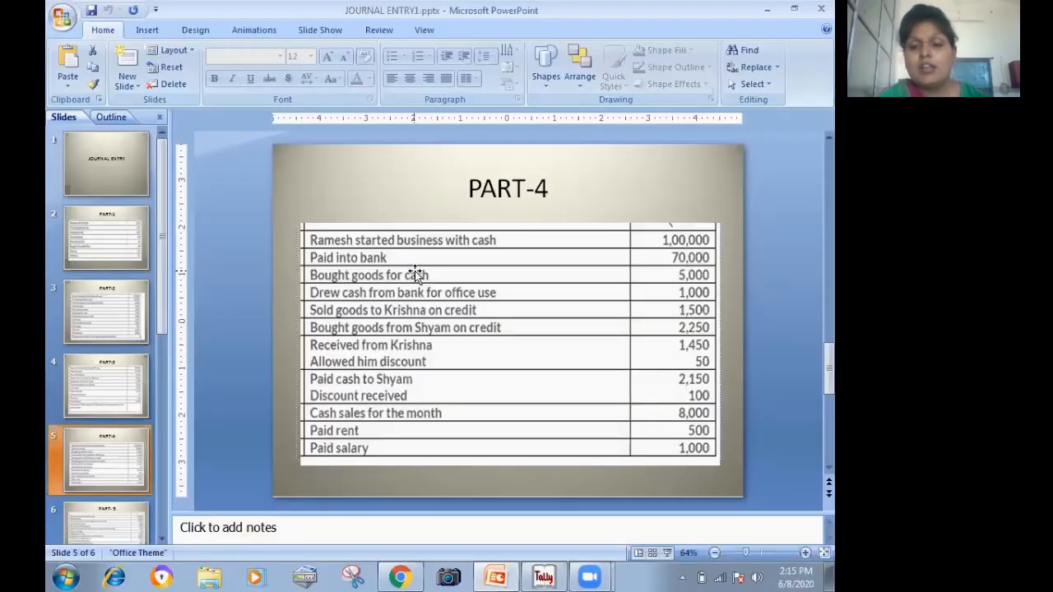
key(alt+Tab)
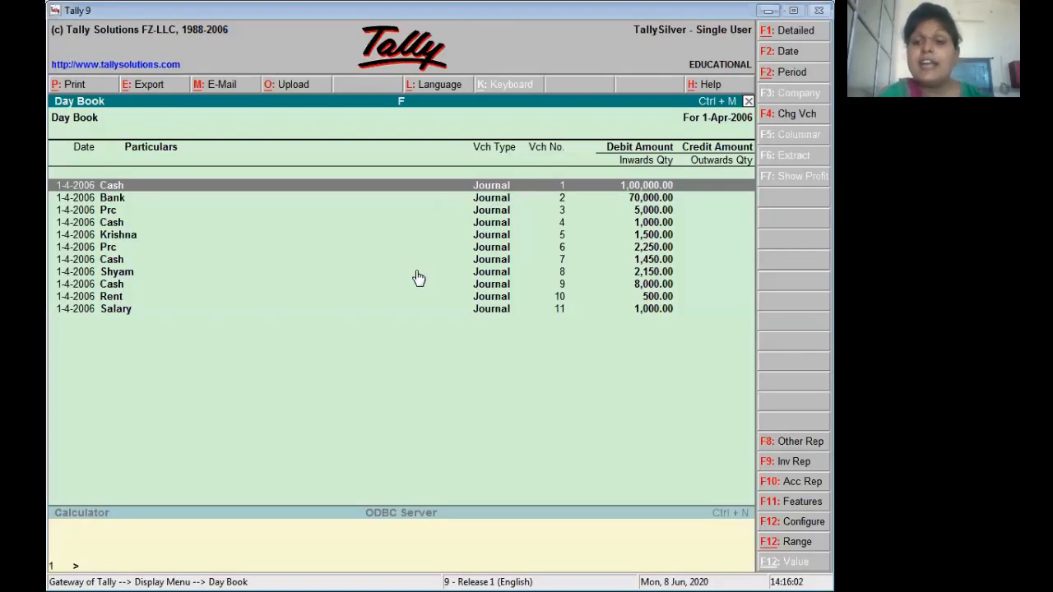
- Open journal voucher 4 from the Day Book to review its debit and credit ledgers, closing it without changes
key(Down)
key(Down)
key(Down)
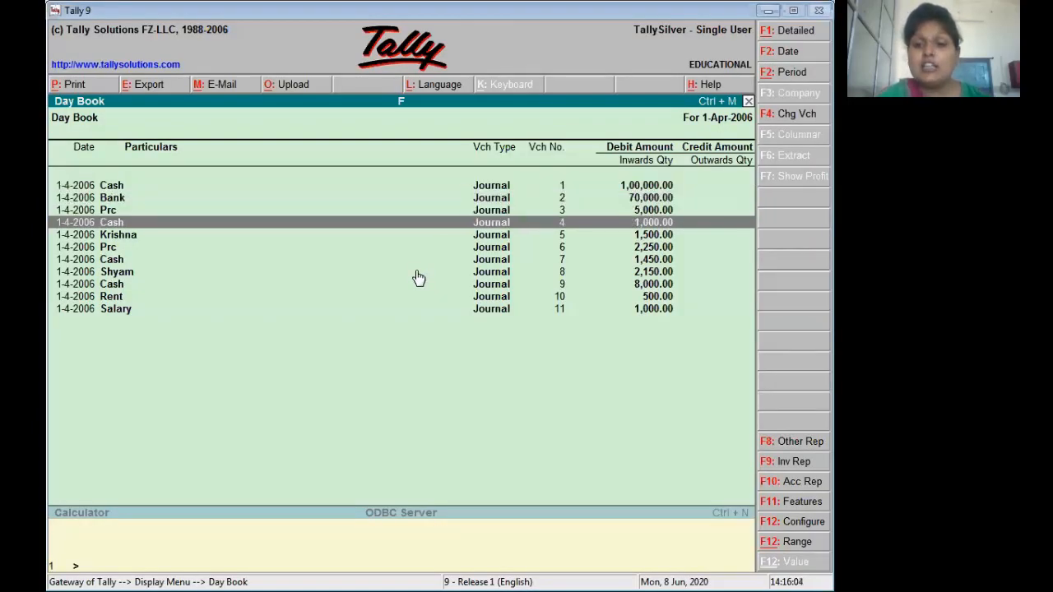
key(Return)
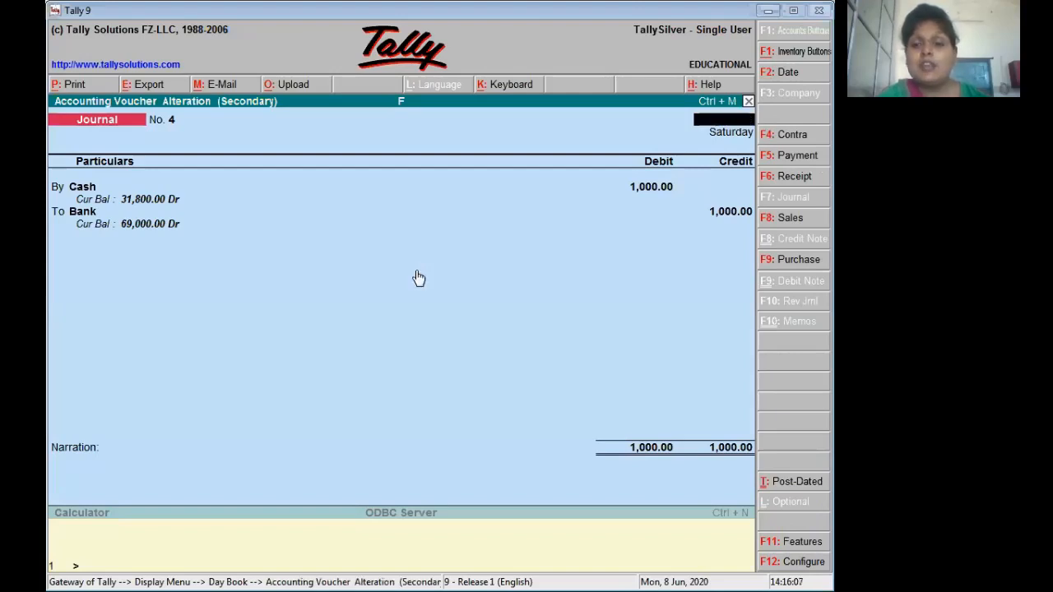
key(Escape)
- Leave the Day Book and display the Cash ledger's April vouchers through the cash/bank account books
key(Escape)
key(Down)
key(Return)
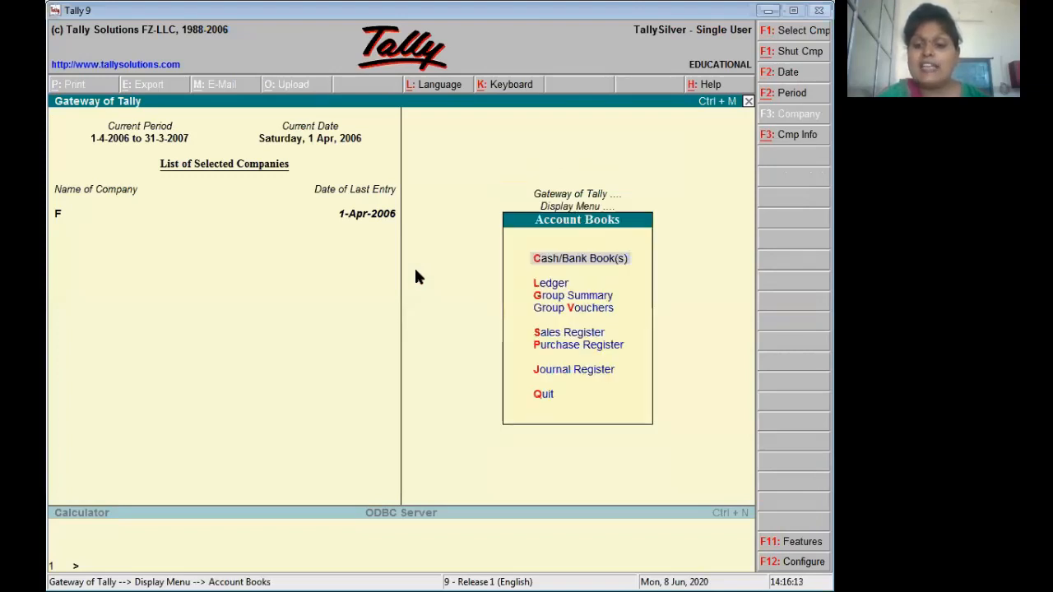
key(Return)
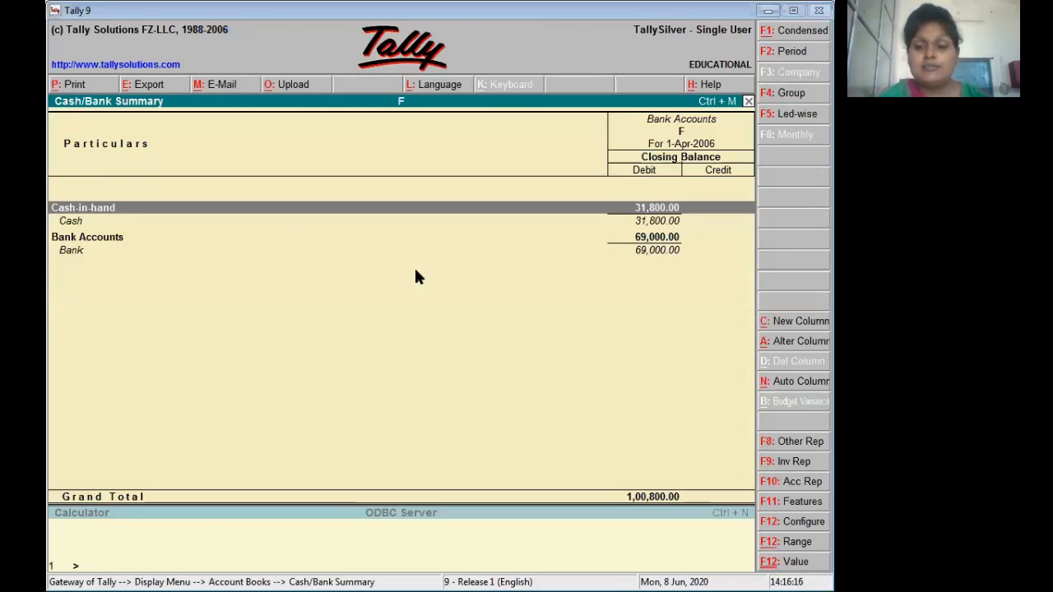
key(Return)
key(Return)
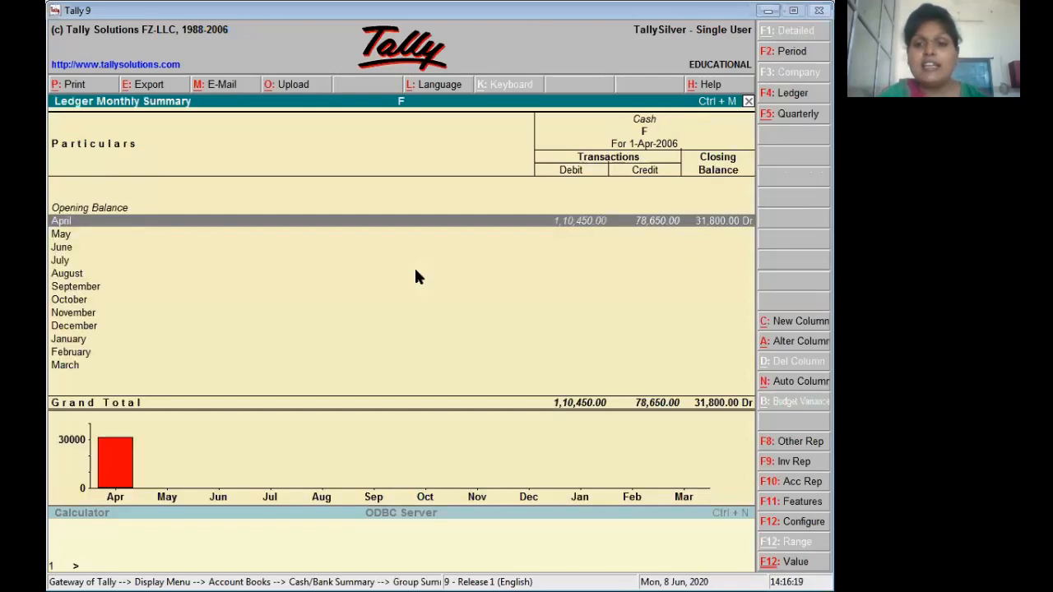
key(Return)
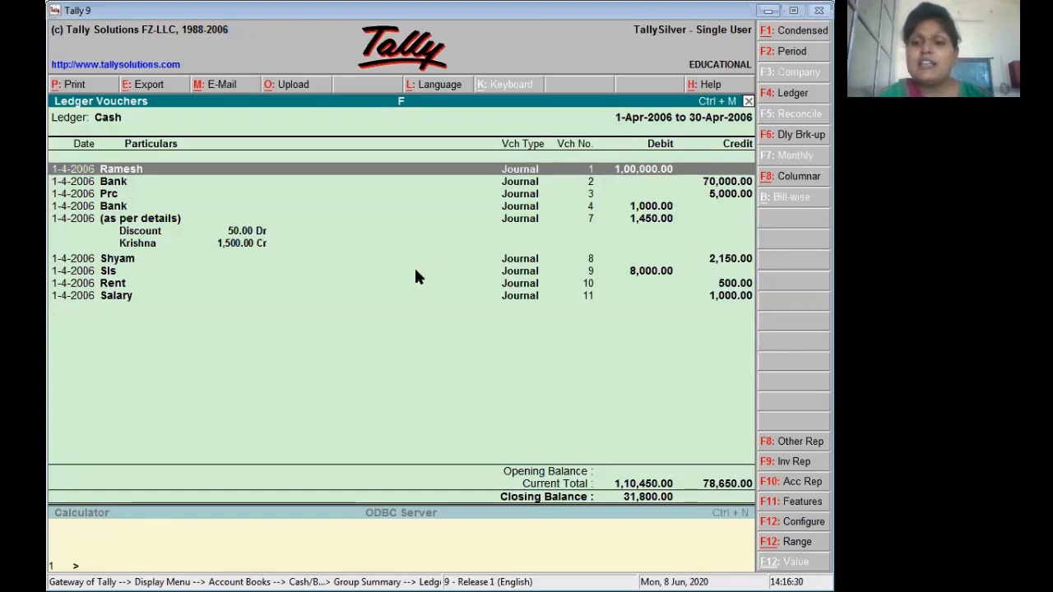
- Review the Cash ledger's voucher entries against the transactions on the PART-4 slide
key(Down)
key(Down)
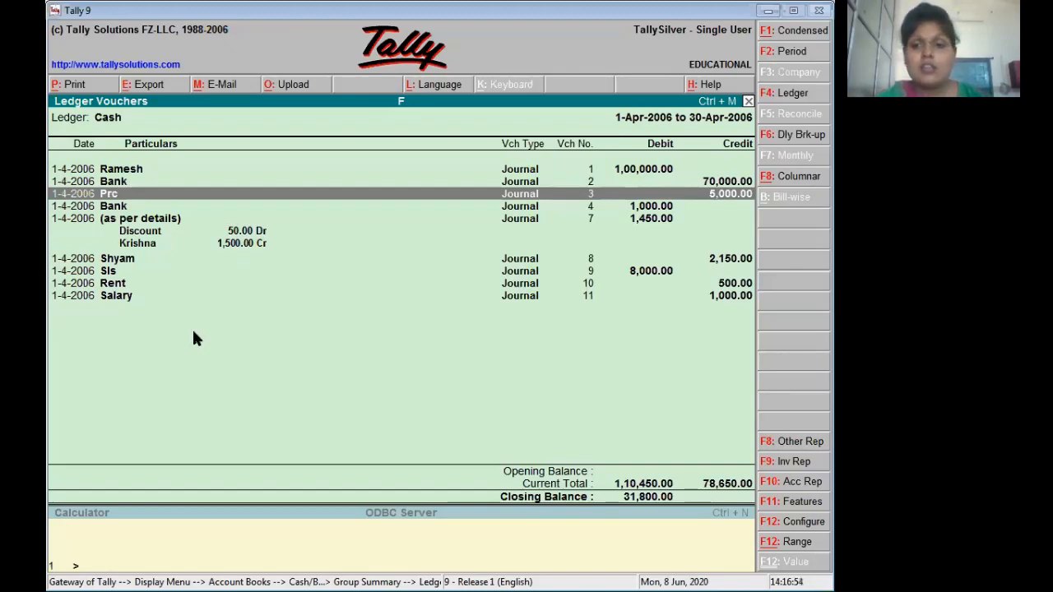
key(alt+Tab)
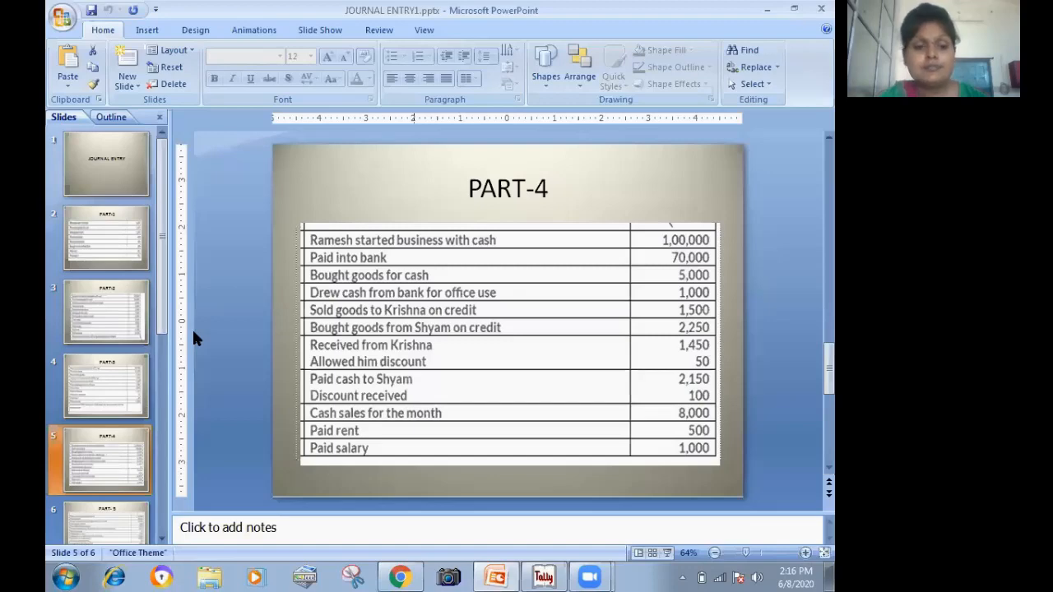
key(alt+Tab)
- Leave the Cash ledger and display the Bank ledger's April vouchers from the cash/bank summary
key(Escape)
key(Escape)
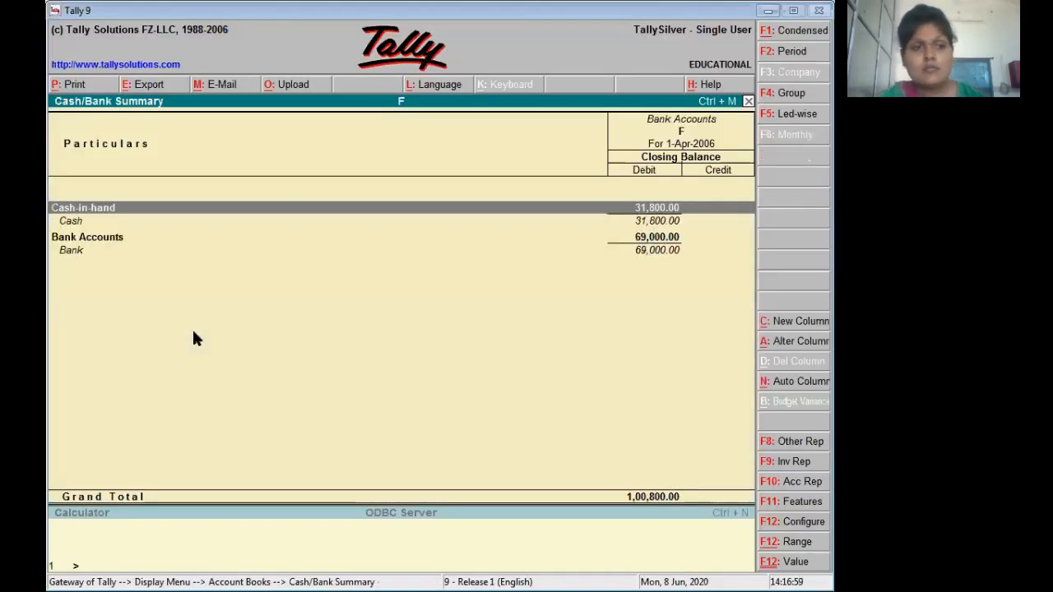
key(Down)
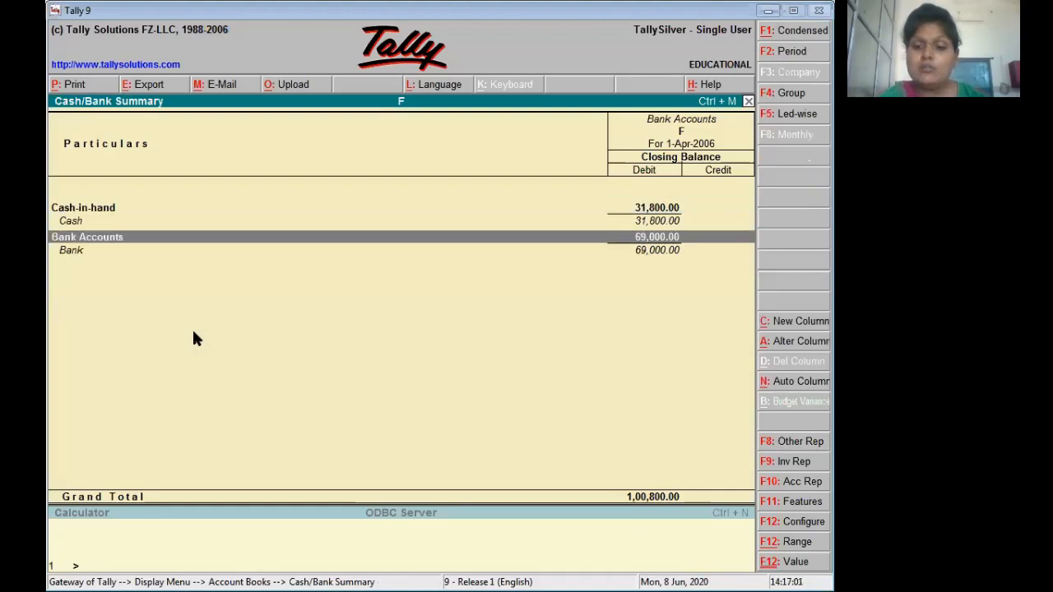
key(Return)
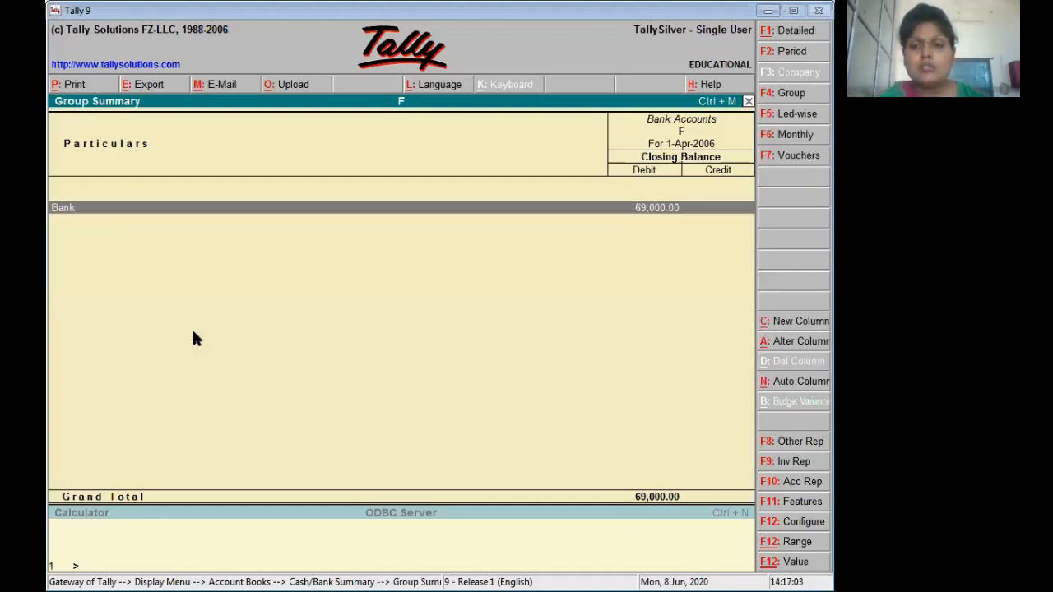
key(Return)
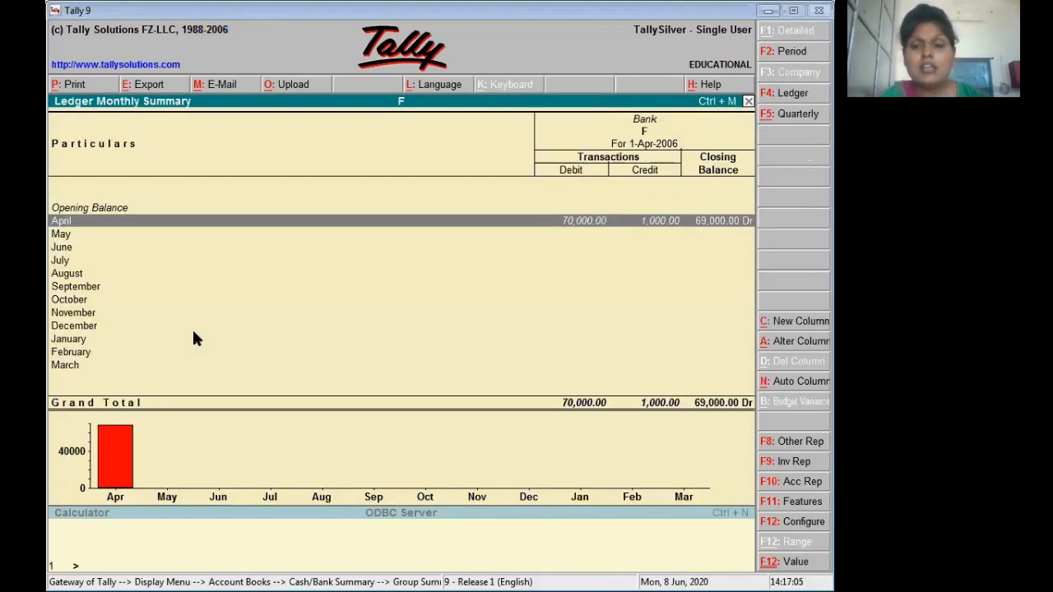
key(Return)
- Open journal voucher 2 from the Bank ledger to review its entries, closing it without changes and leaving the cash/bank books
key(Return)
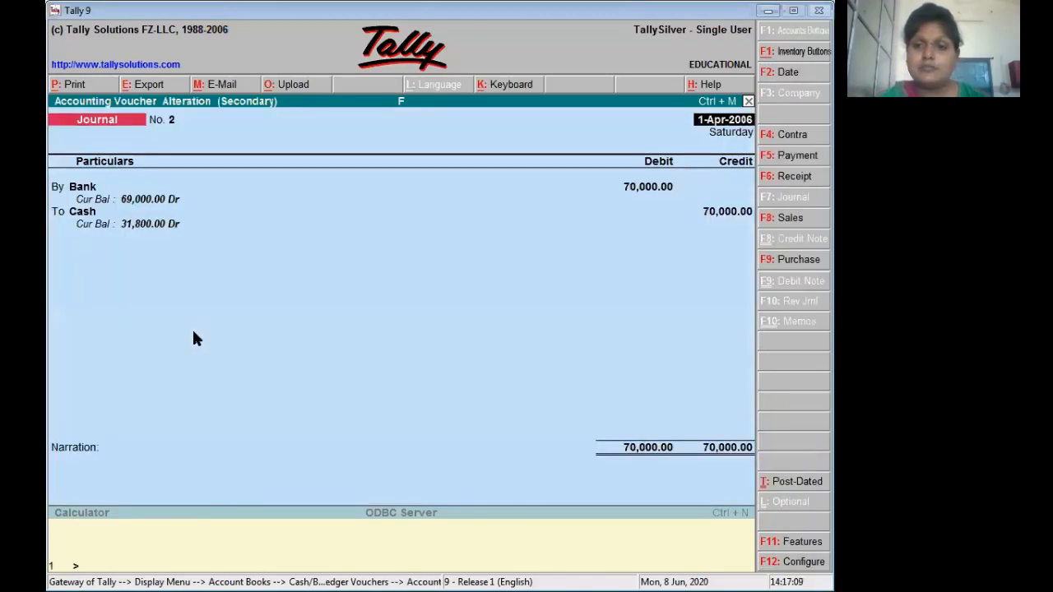
key(Escape)
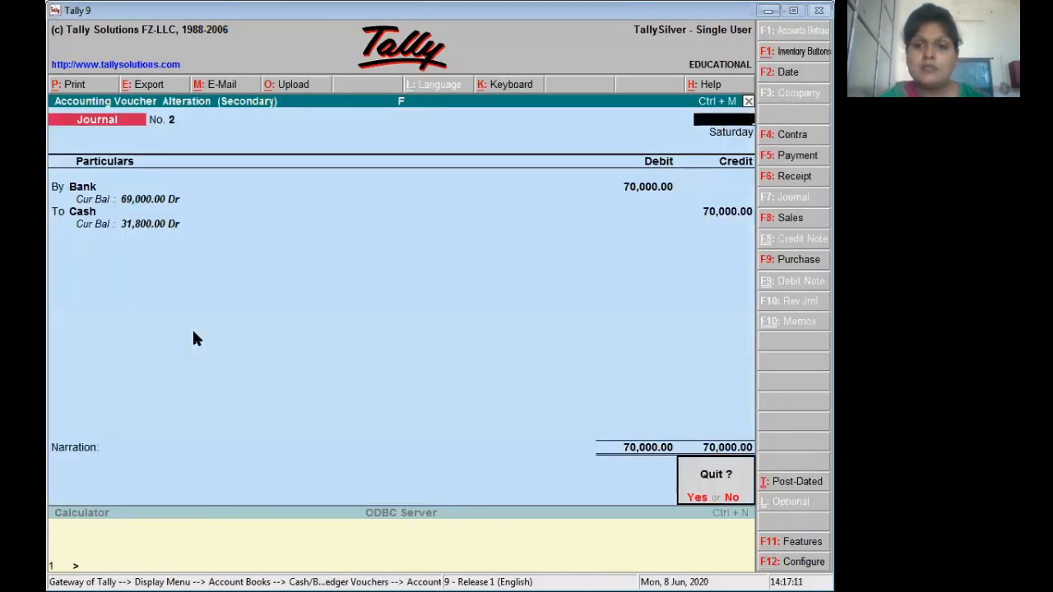
key(y)
key(Escape)
key(Escape)
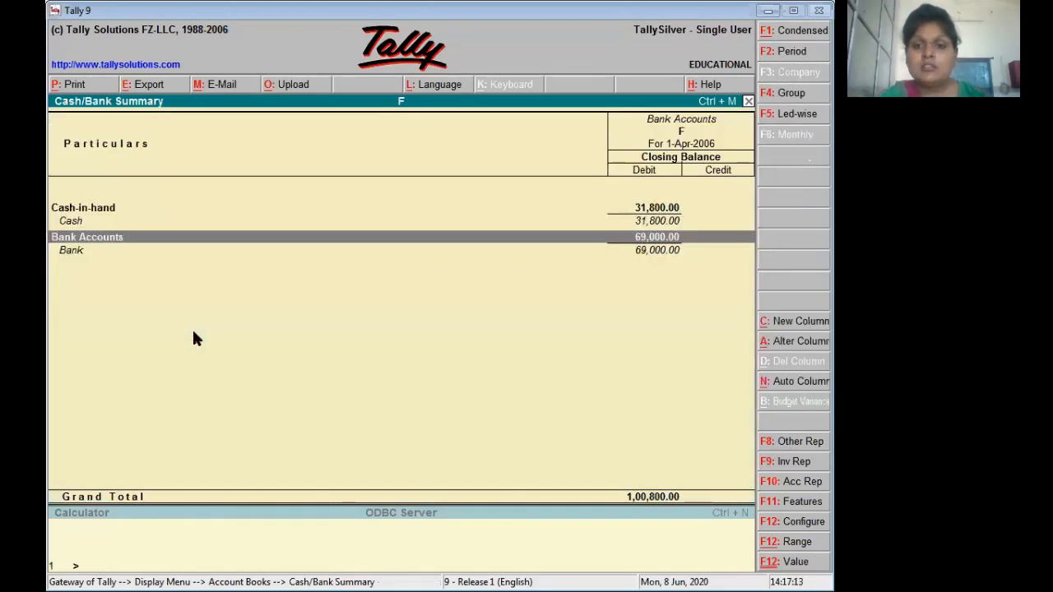
key(Escape)
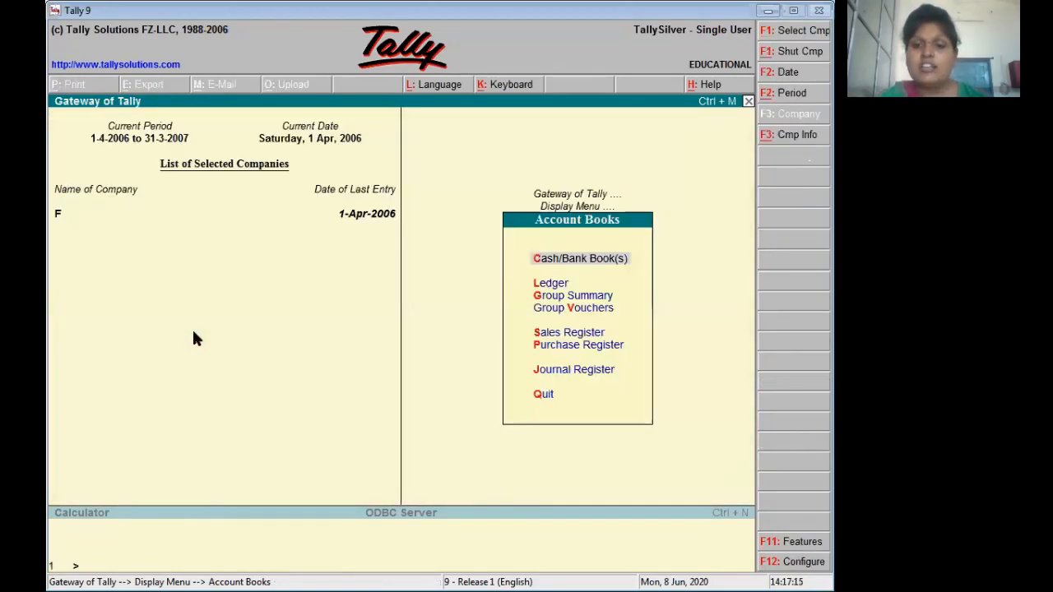
- Display the Journal Register and look into its April vouchers, returning to the Display Menu
key(Down)
key(Down)
key(Down)
key(Down)
key(Down)
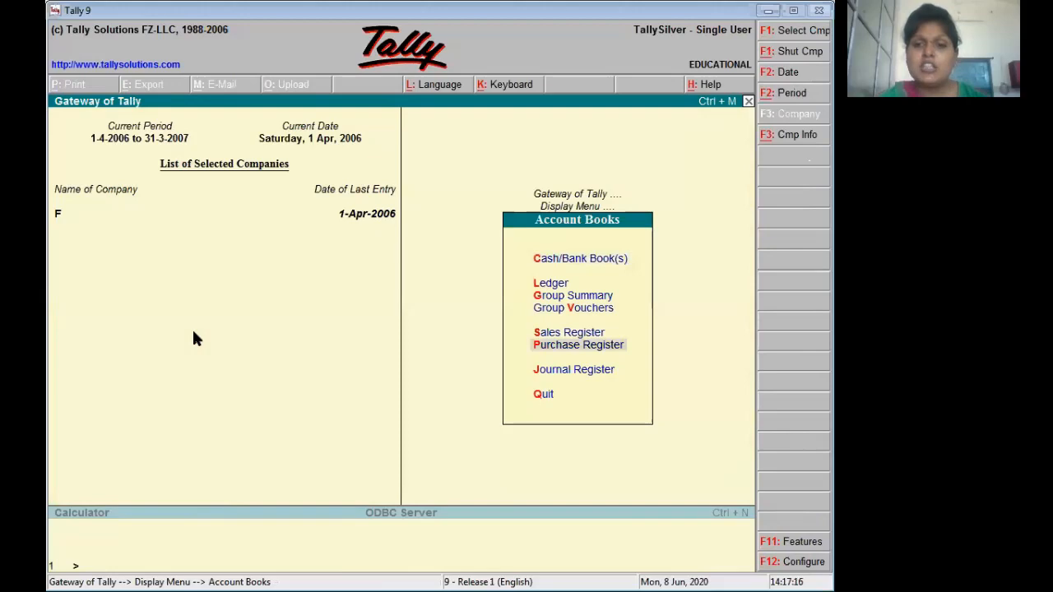
key(Down)
key(Return)
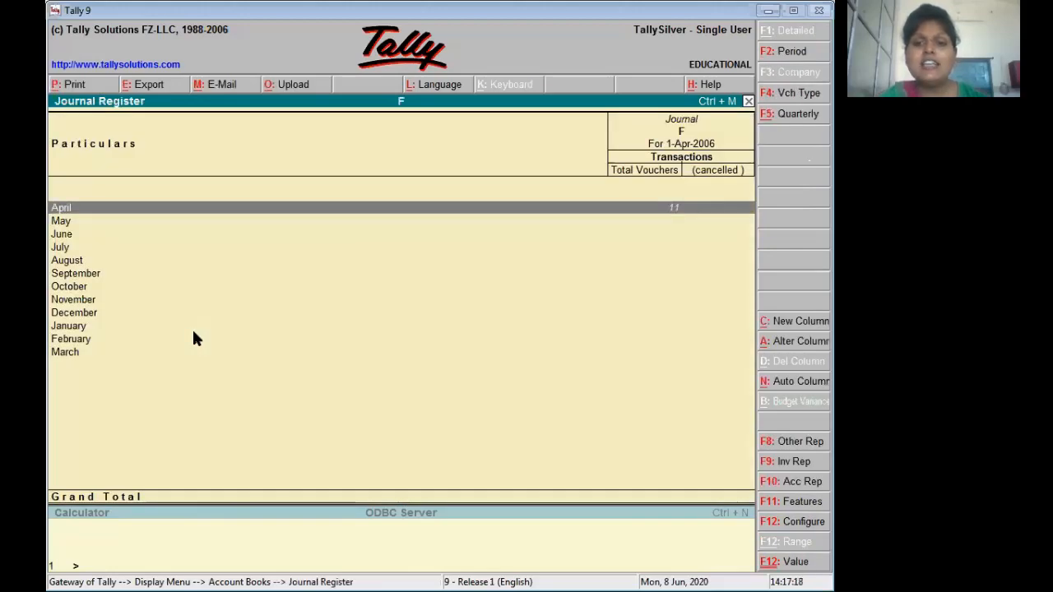
key(Return)
key(Escape)
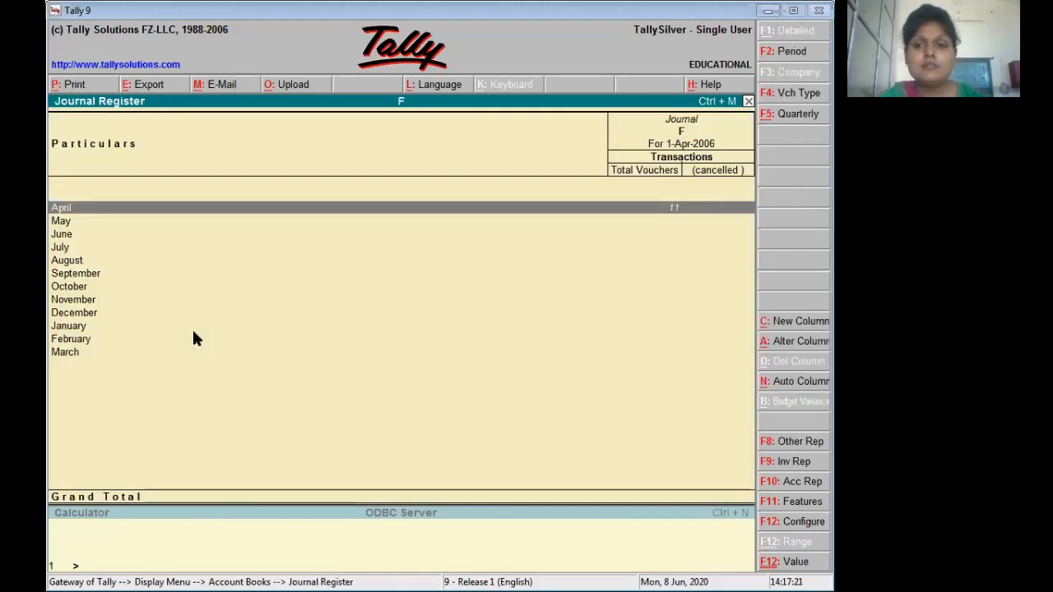
key(Escape)
key(Escape)
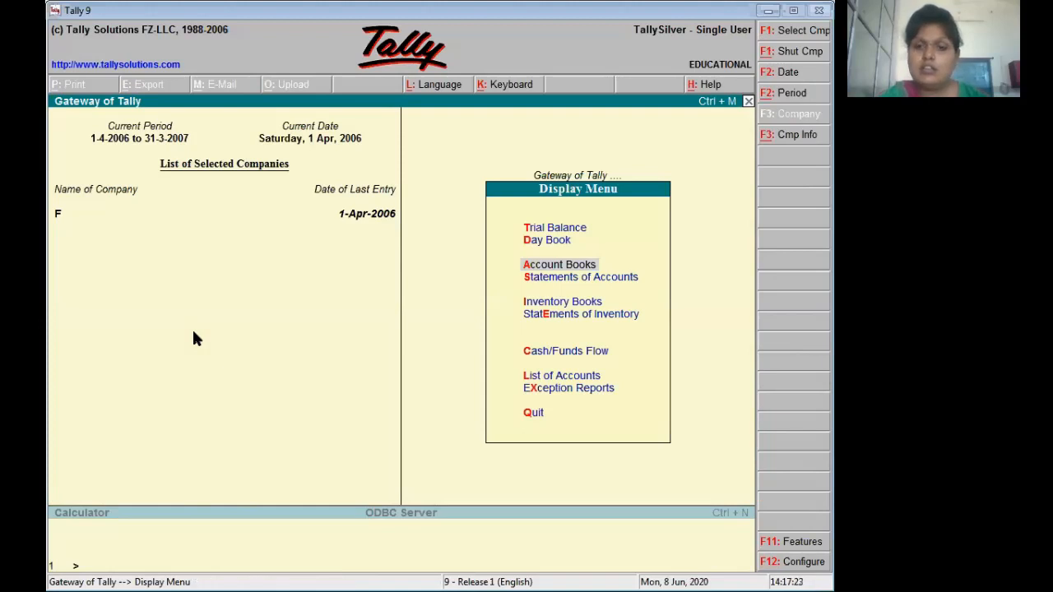
- Display company F's Trial Balance to review the closing debit and credit balances, returning to the Gateway of Tally
key(Up)
key(Up)
key(Return)
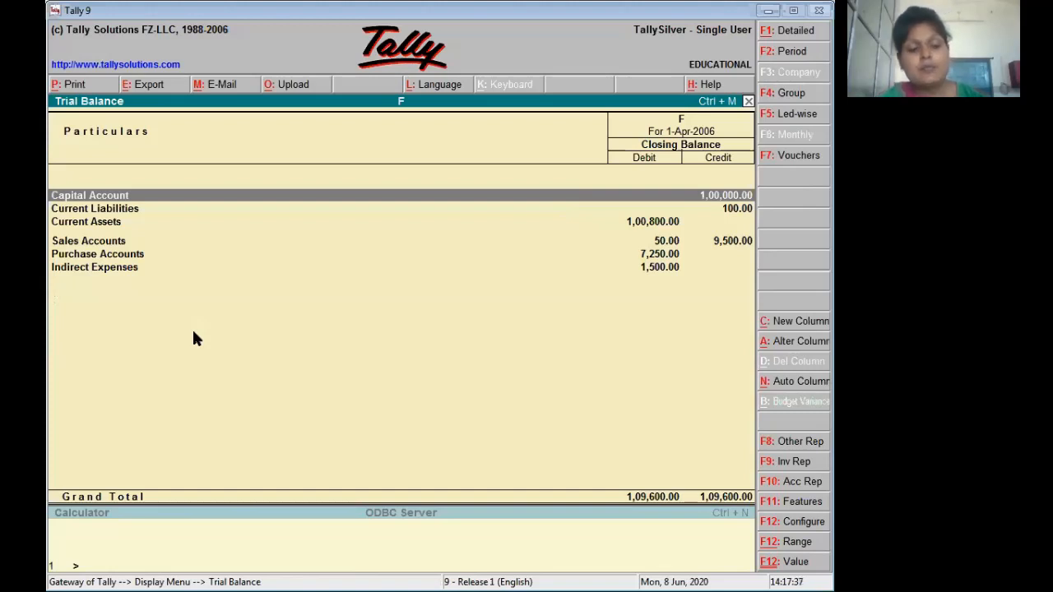
key(Escape)
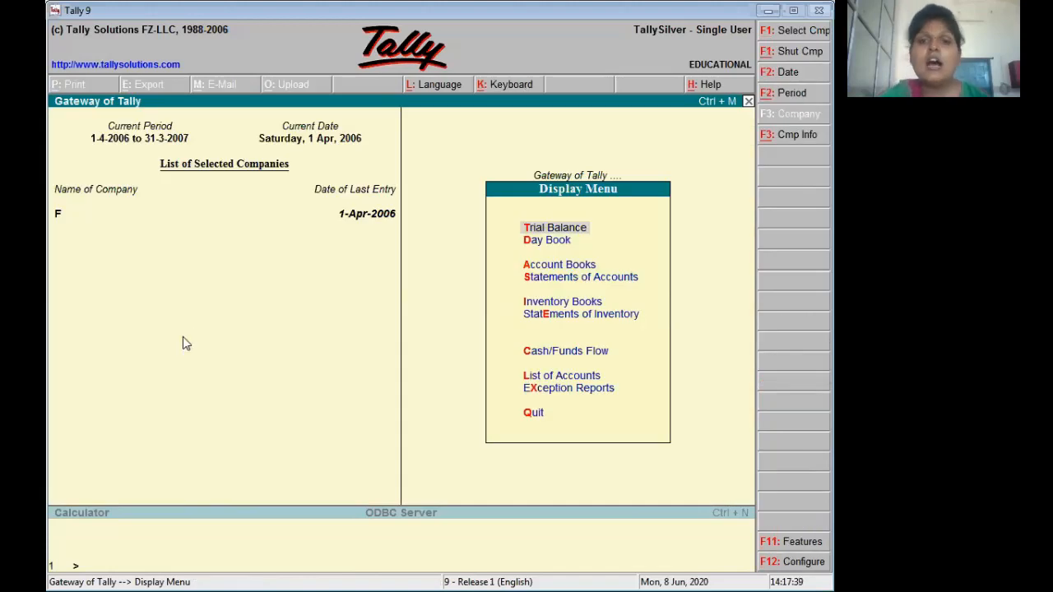
key(Escape)
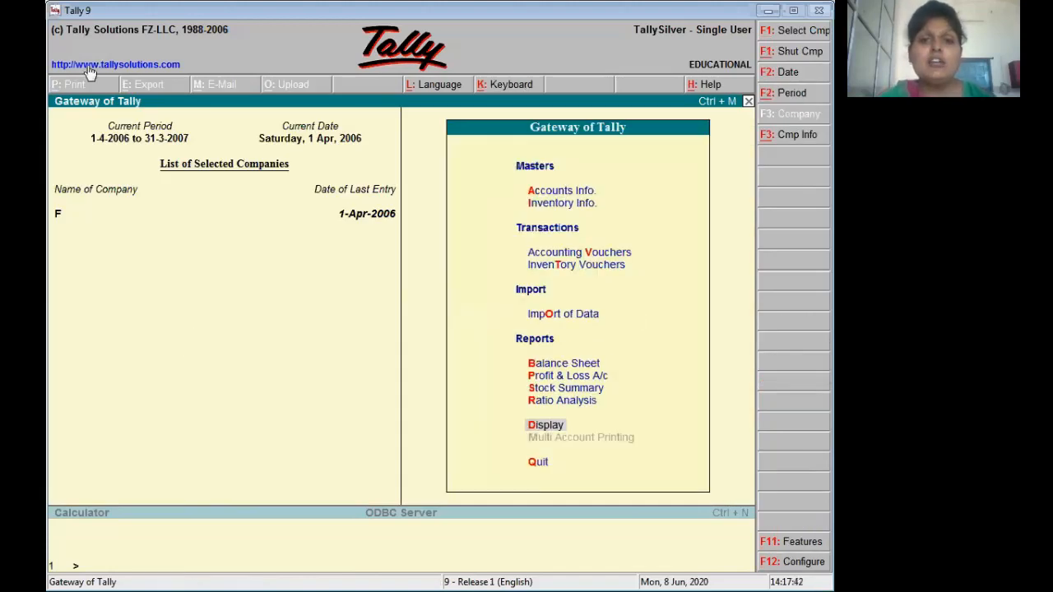